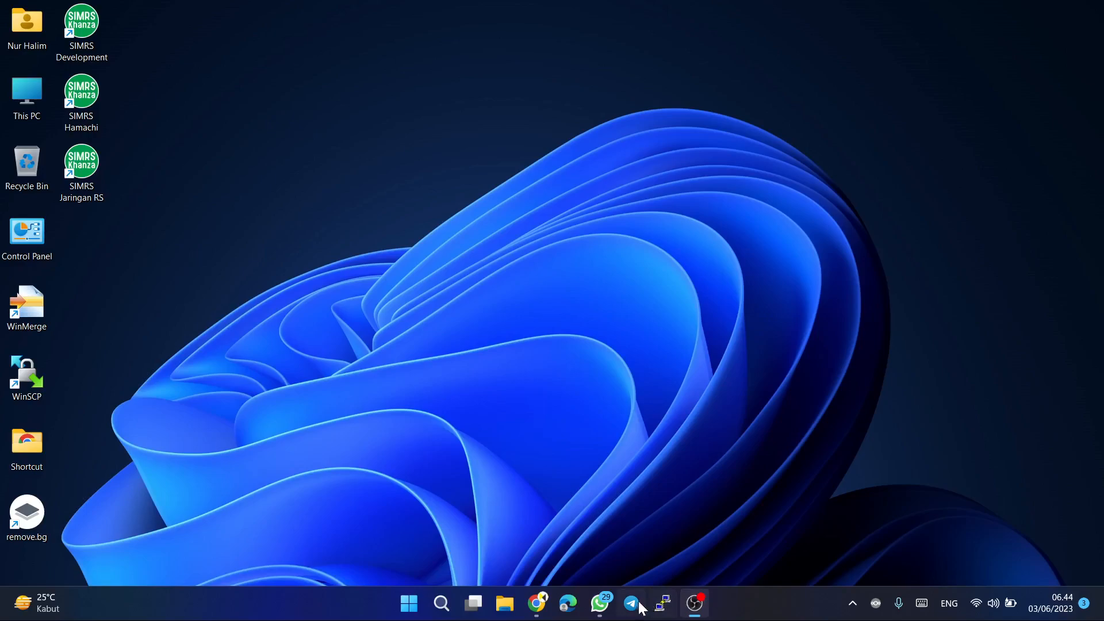
# Read the full WhatsApp reply explaining how to compare folder contents in Windows, expanding its truncated text, and minimise the chat.
pyautogui.click(602, 611)
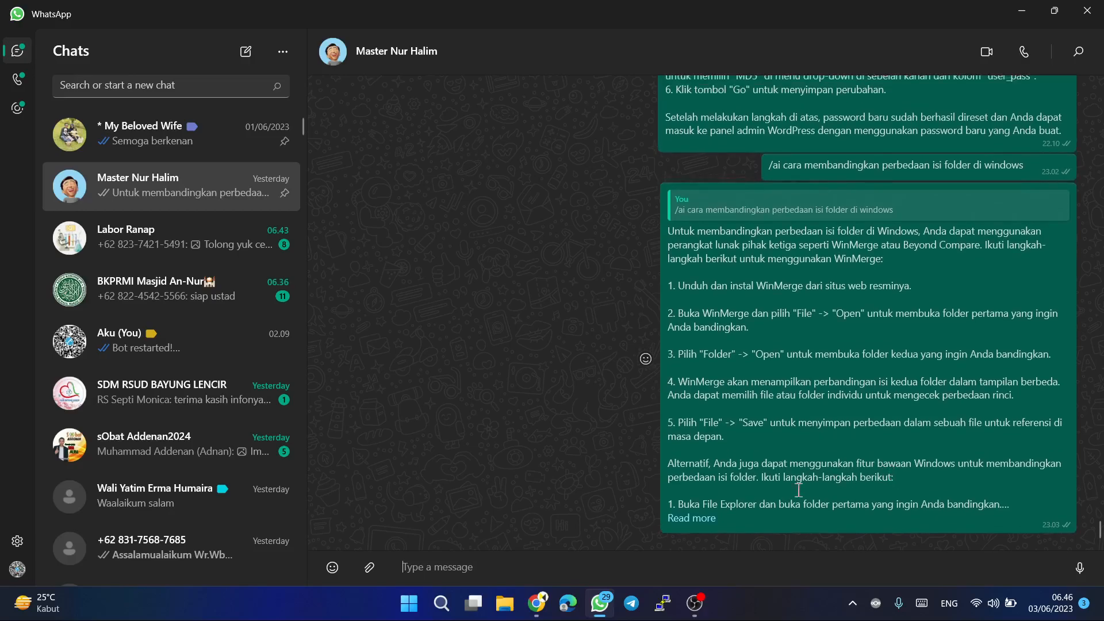
pyautogui.click(703, 519)
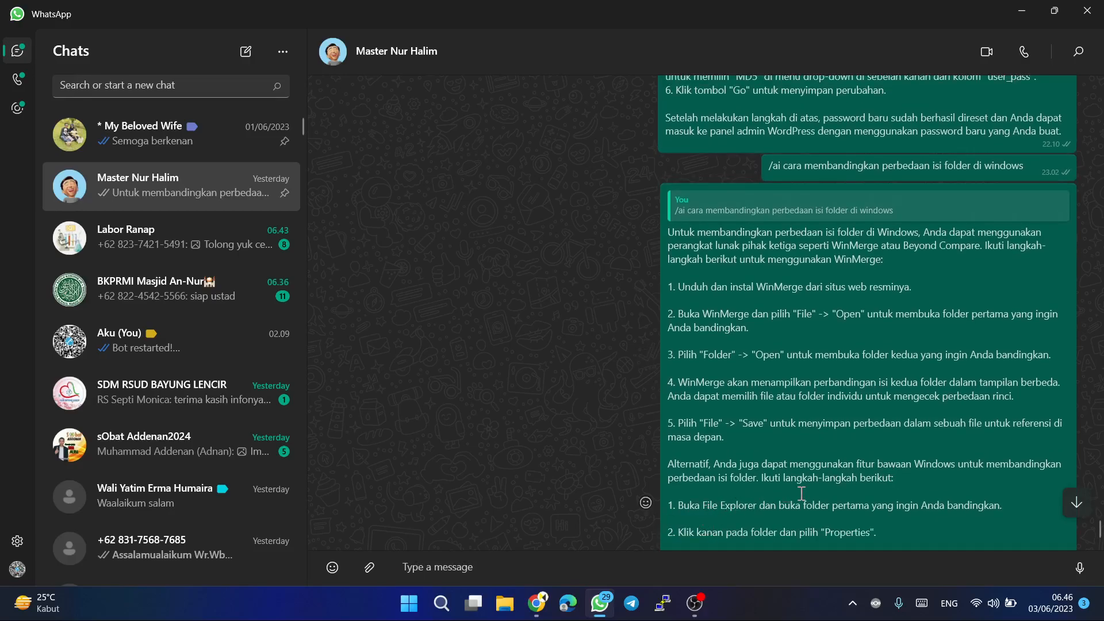
pyautogui.scroll(-4, 801, 495)
pyautogui.scroll(-1, 801, 494)
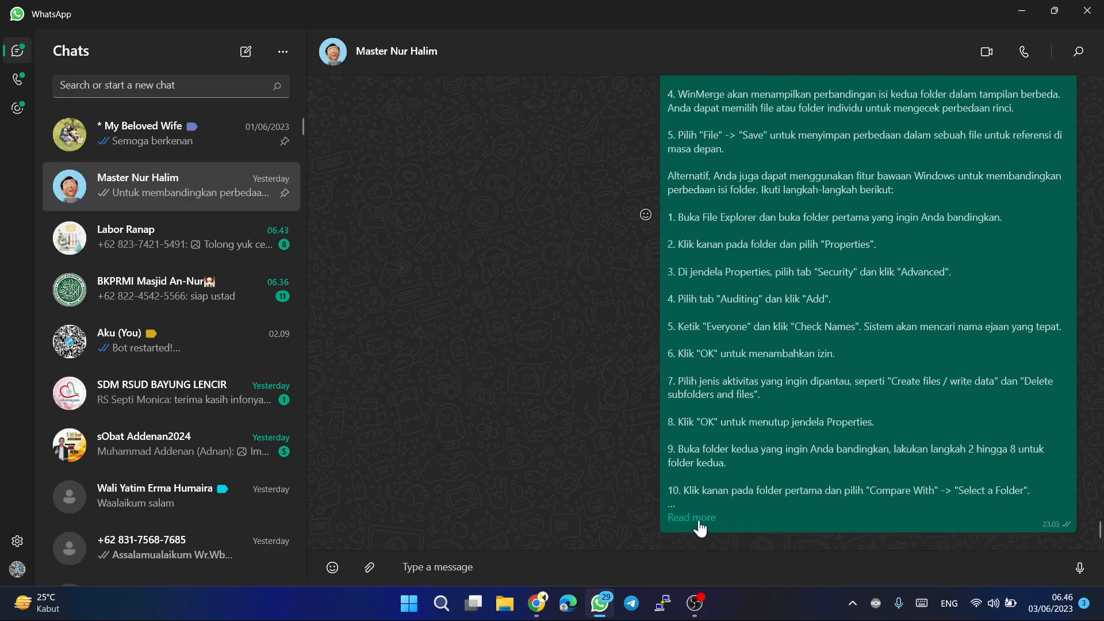
pyautogui.click(697, 519)
pyautogui.scroll(-1, 726, 518)
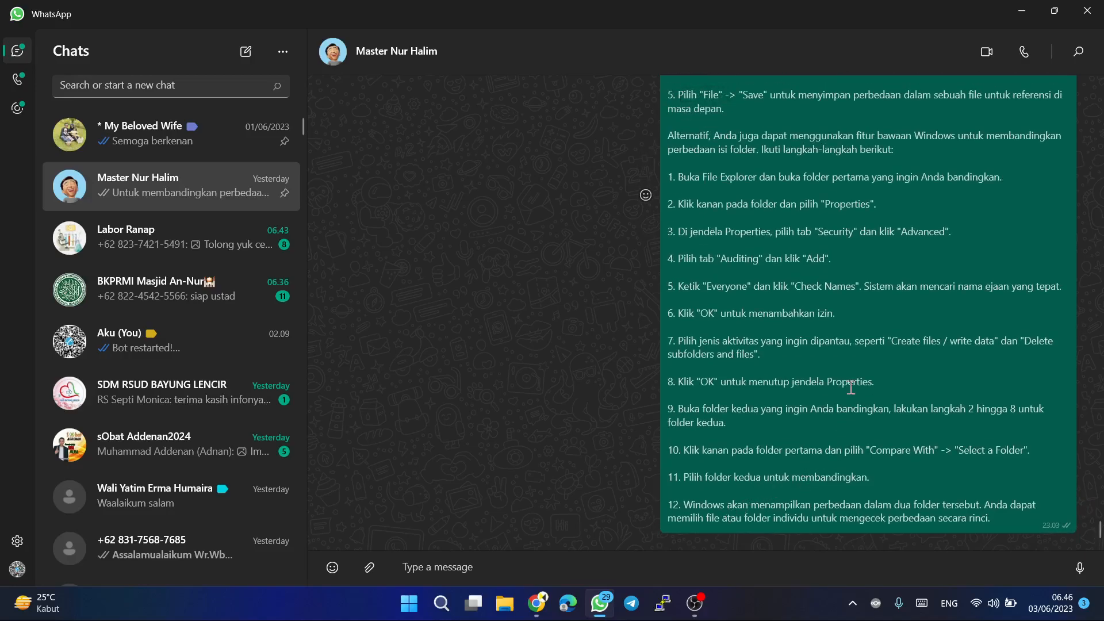
pyautogui.scroll(3, 909, 302)
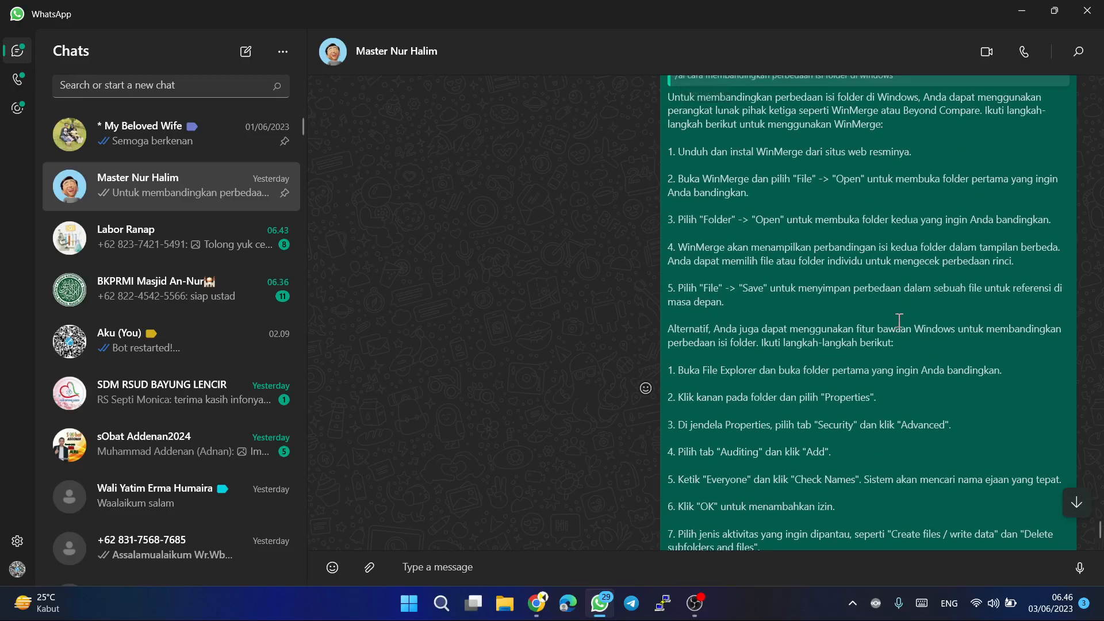
pyautogui.scroll(3, 914, 288)
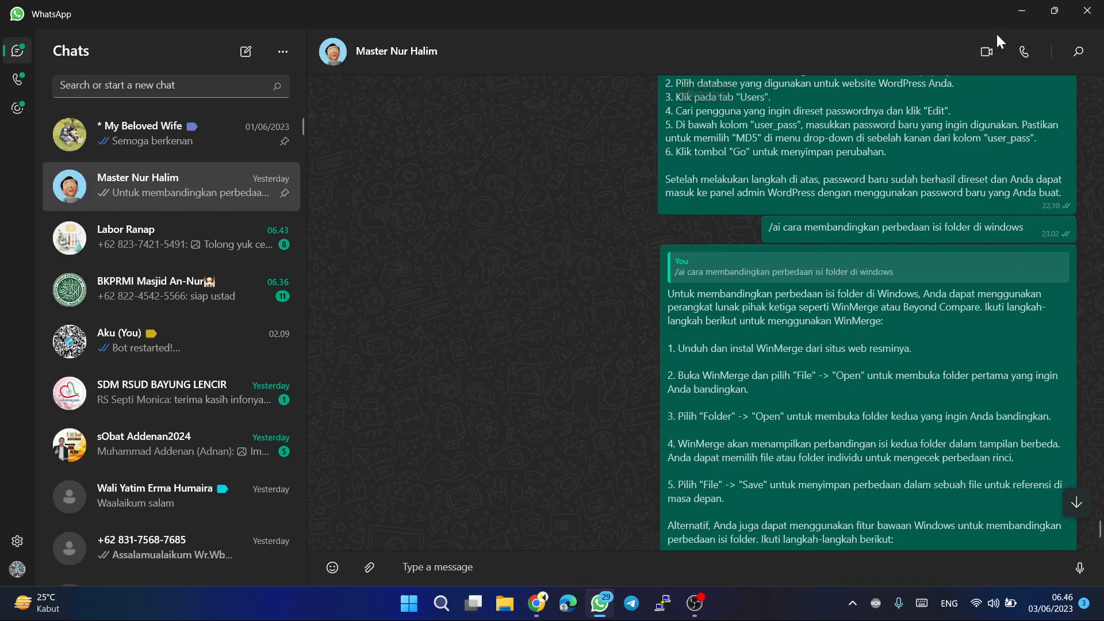
pyautogui.click(1023, 9)
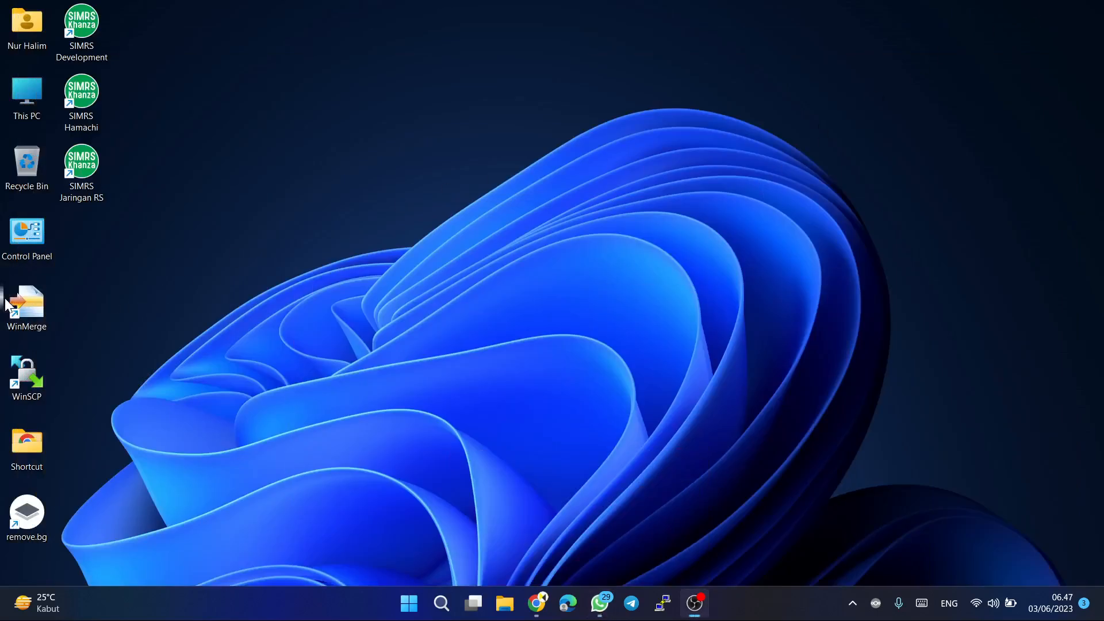
# Launch WinMerge and open the selection of files or folders to compare.
pyautogui.doubleClick(42, 308)
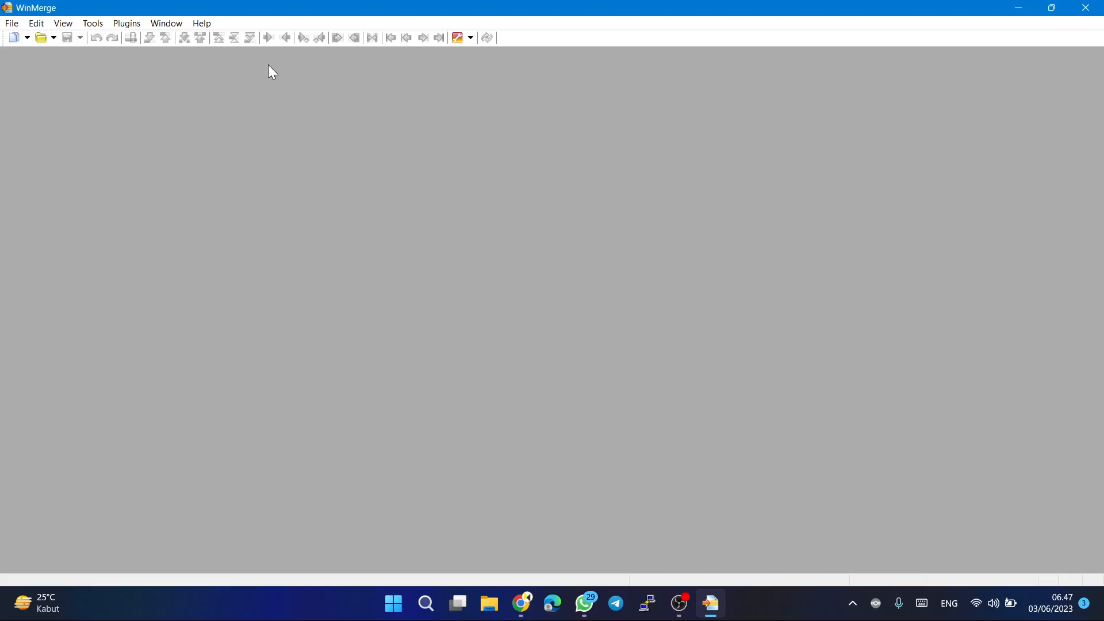
pyautogui.click(12, 23)
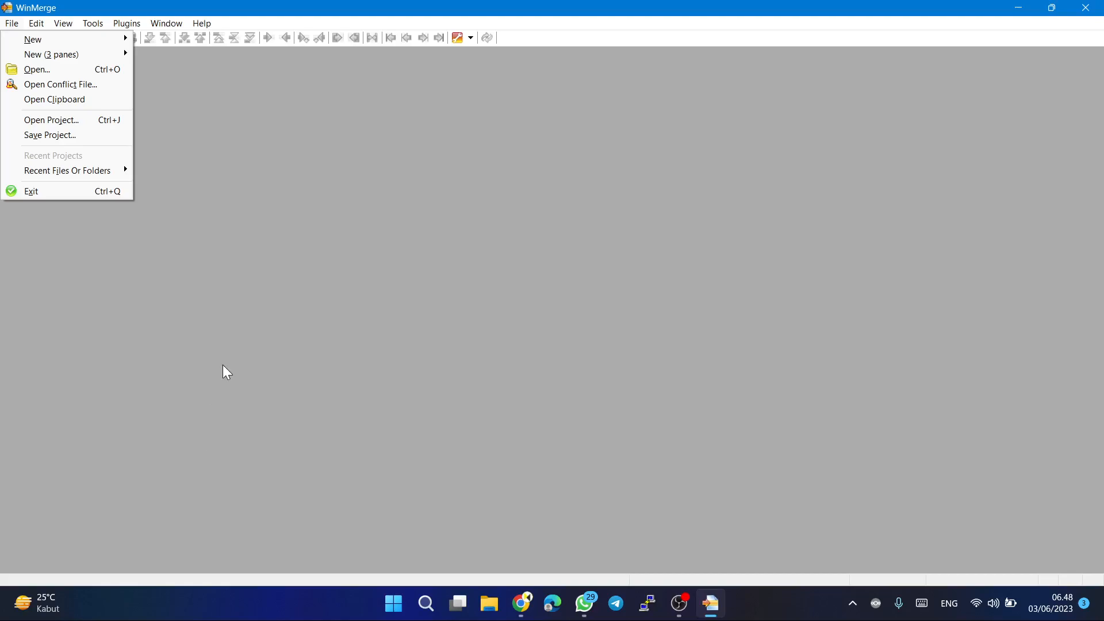
pyautogui.click(23, 71)
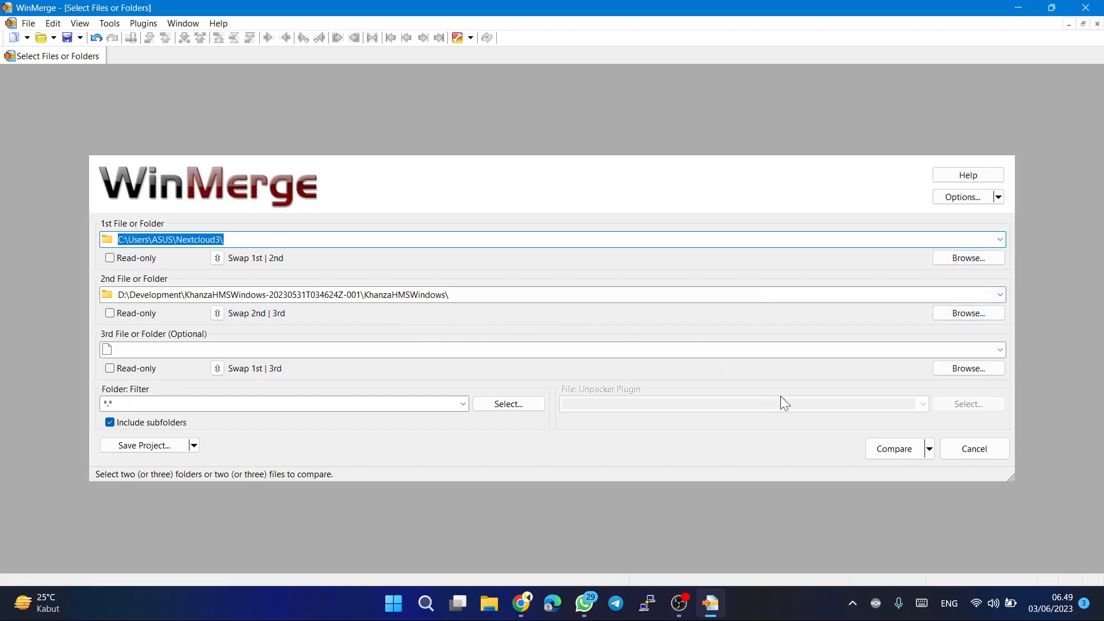
# Examine the available comparison types and the list of predefined file filters without choosing any.
pyautogui.click(929, 450)
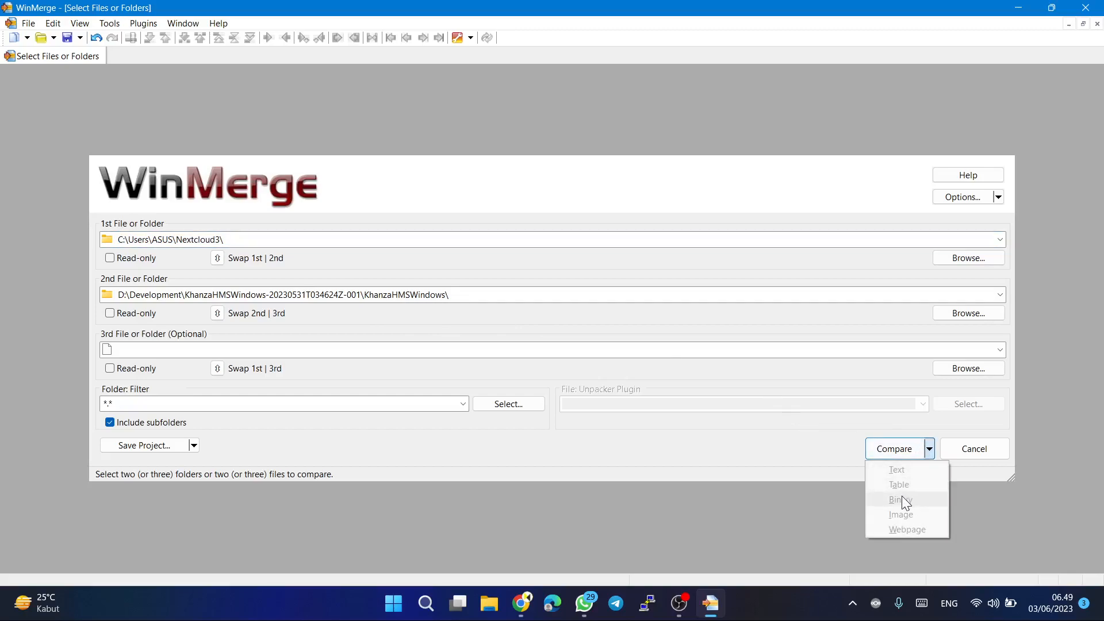
pyautogui.click(799, 442)
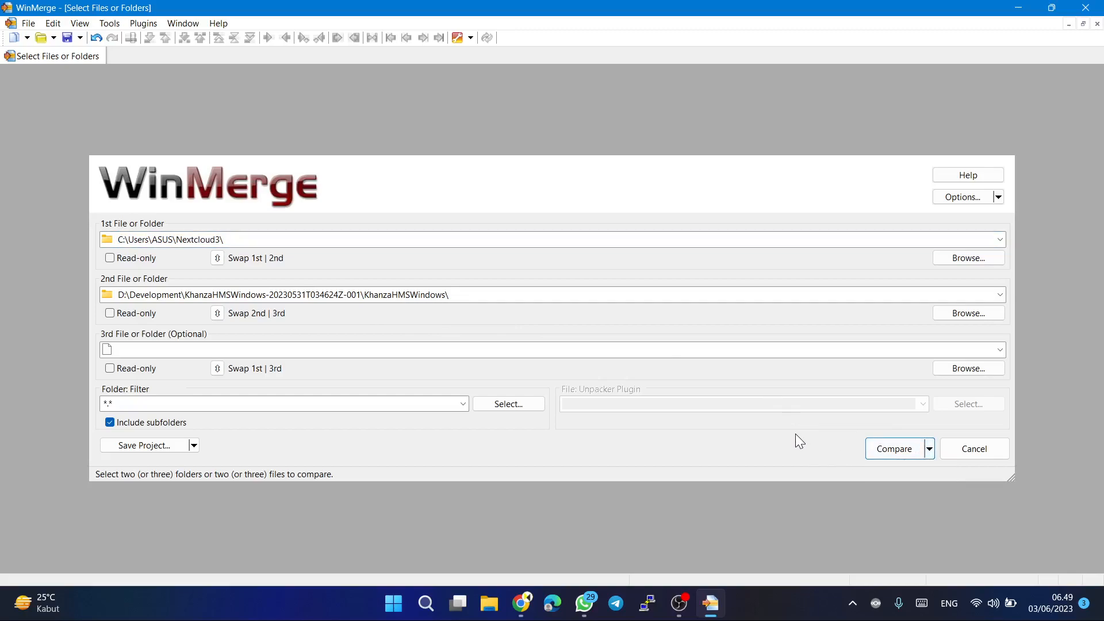
pyautogui.click(463, 404)
pyautogui.click(462, 404)
pyautogui.click(506, 405)
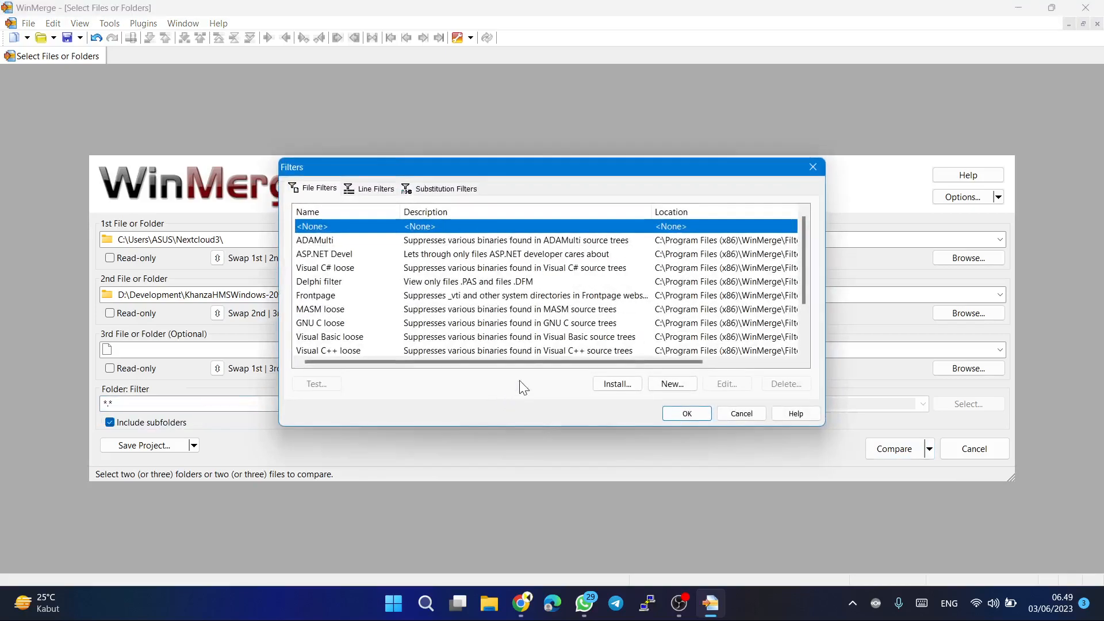
pyautogui.scroll(-2, 495, 322)
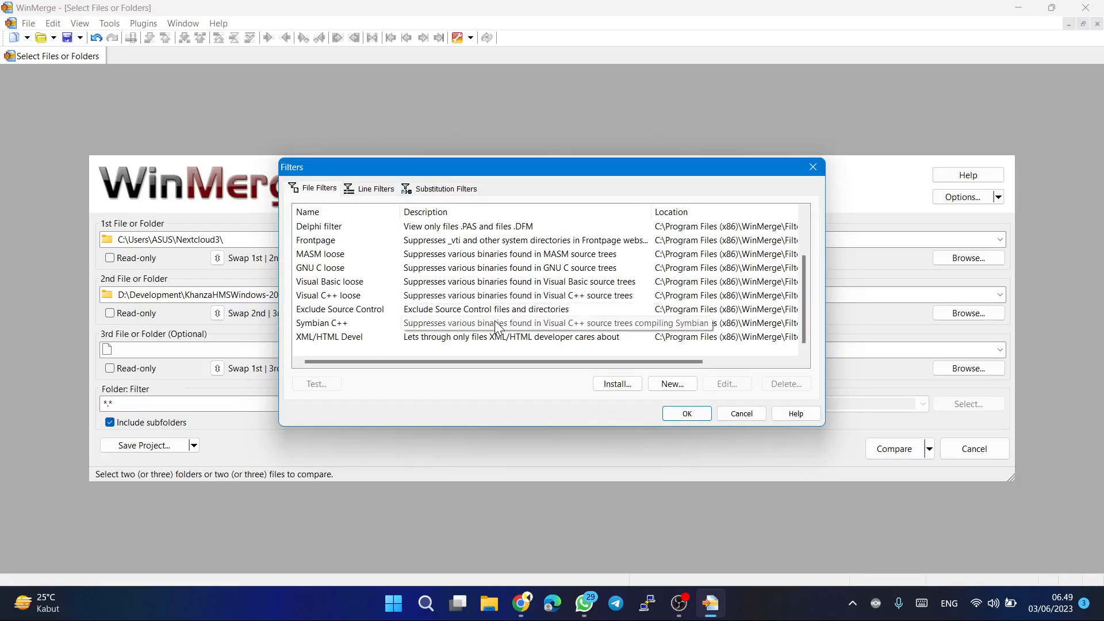
pyautogui.click(752, 416)
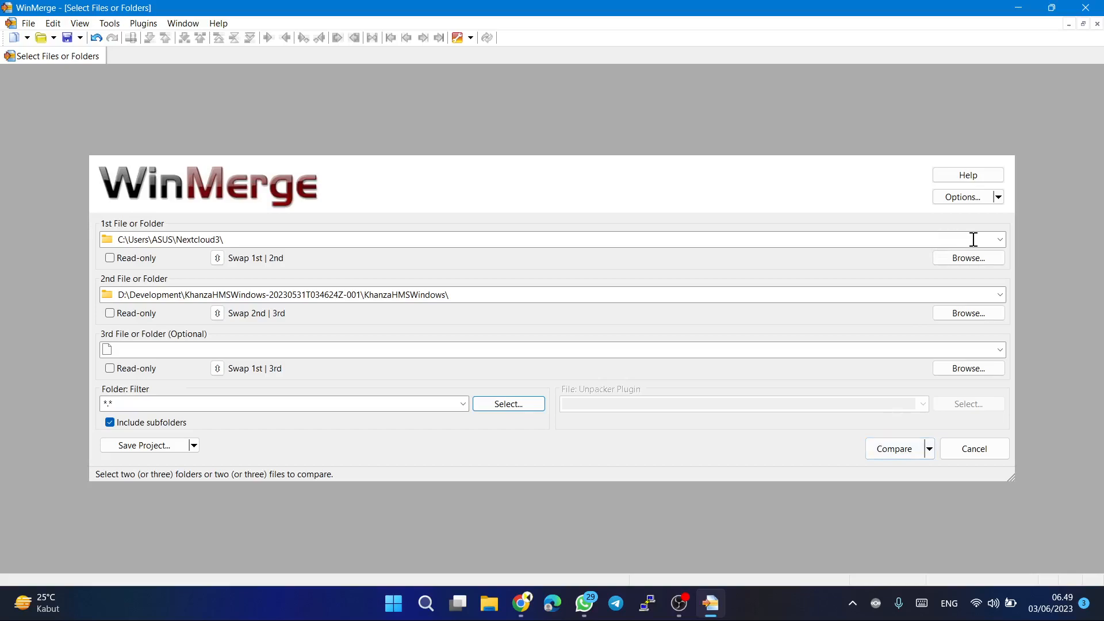
# Compare the folder C:\Users\ASUS\Nextcloud3\ with D:\Development\KhanzaHMSWindows-20230531T034624Z-001\KhanzaHMSWindows\, keeping the *.* filter and subfolders included.
pyautogui.click(969, 258)
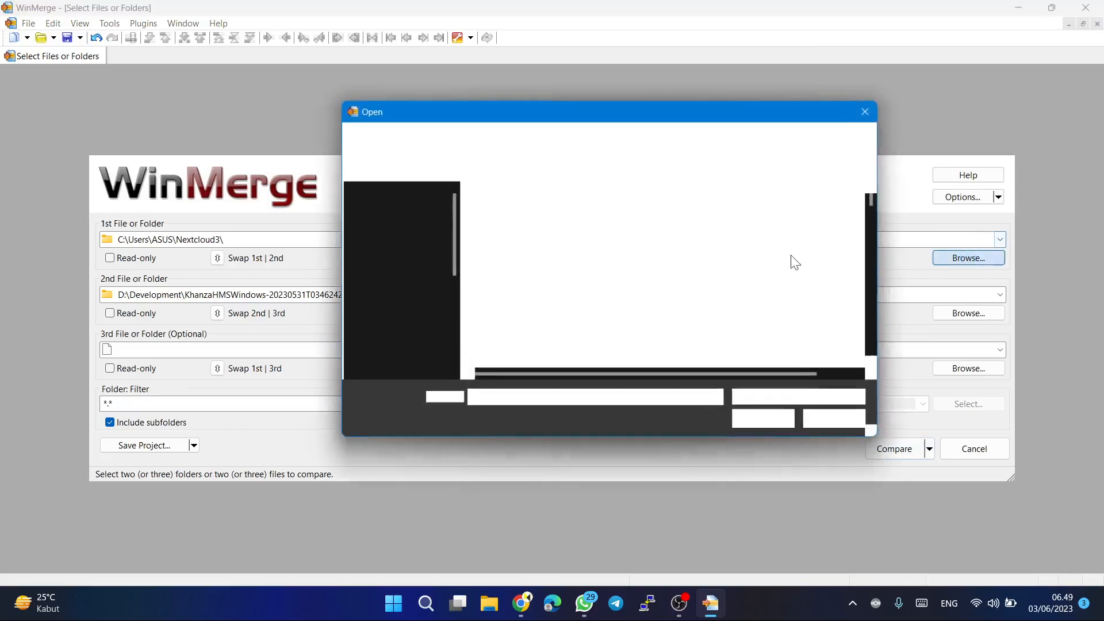
pyautogui.click(836, 420)
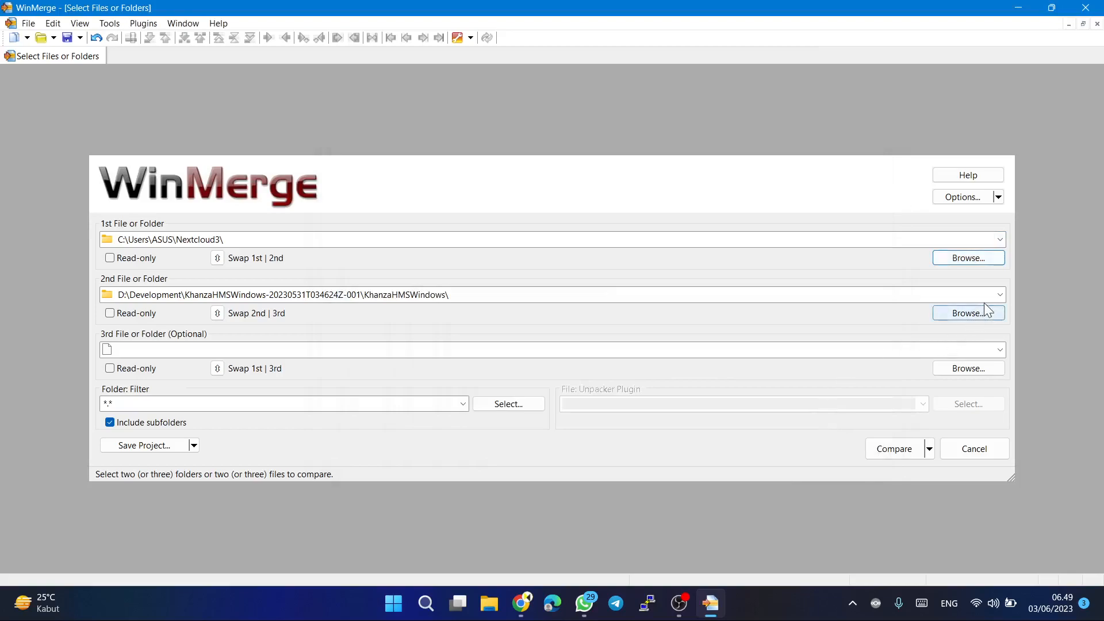
pyautogui.click(1000, 294)
pyautogui.click(1002, 295)
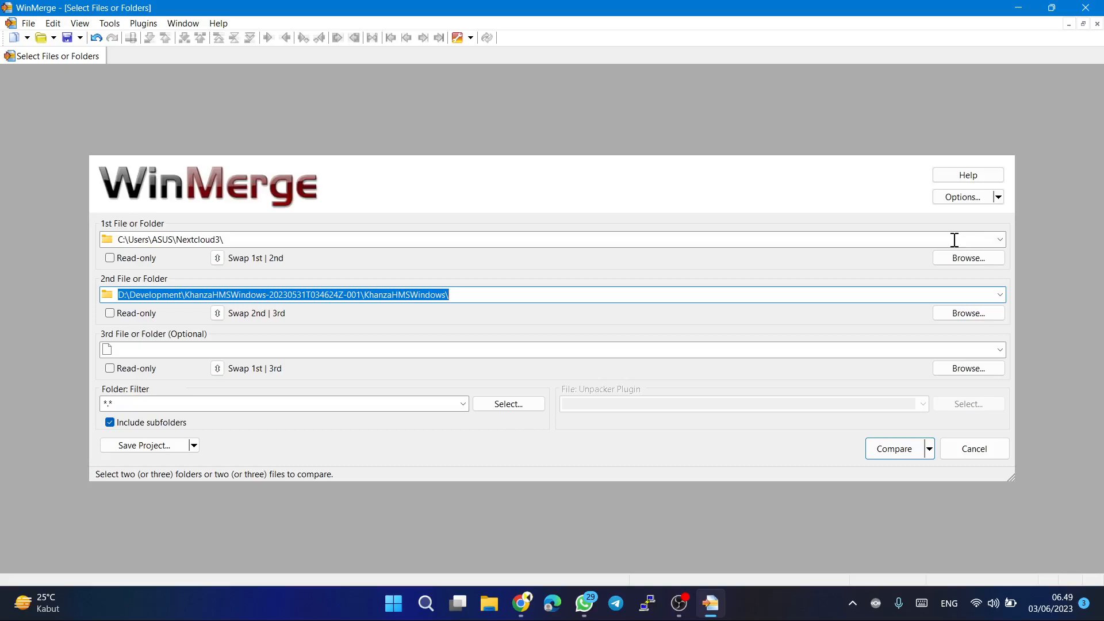
pyautogui.click(894, 454)
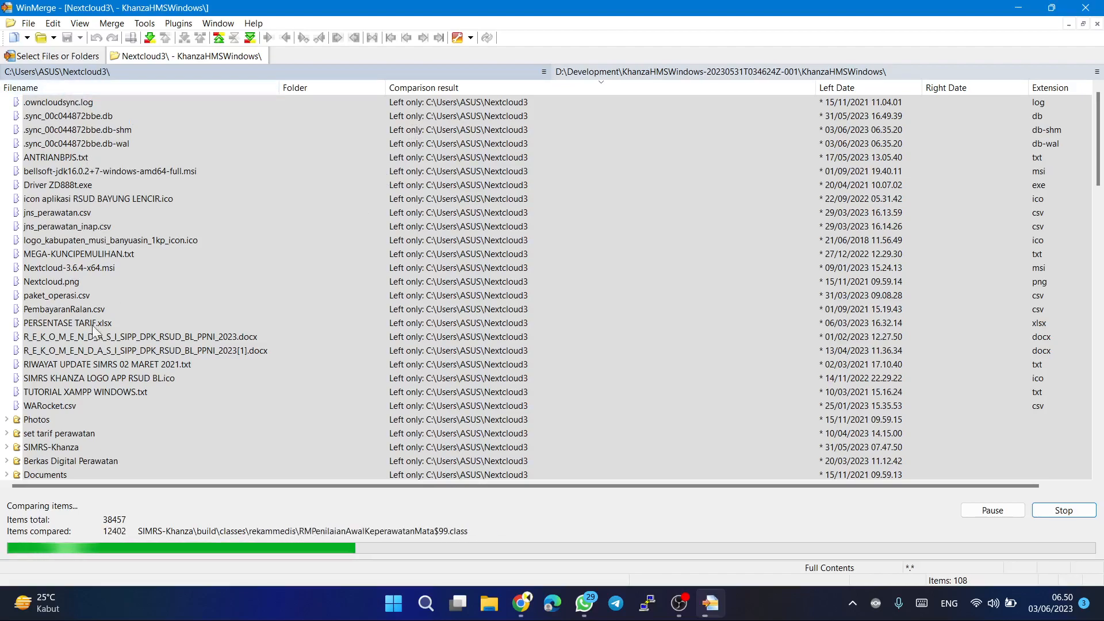
# Look through the items that exist in only one folder, checking entries from heidisql.exe down to webapps.
pyautogui.scroll(-3, 103, 398)
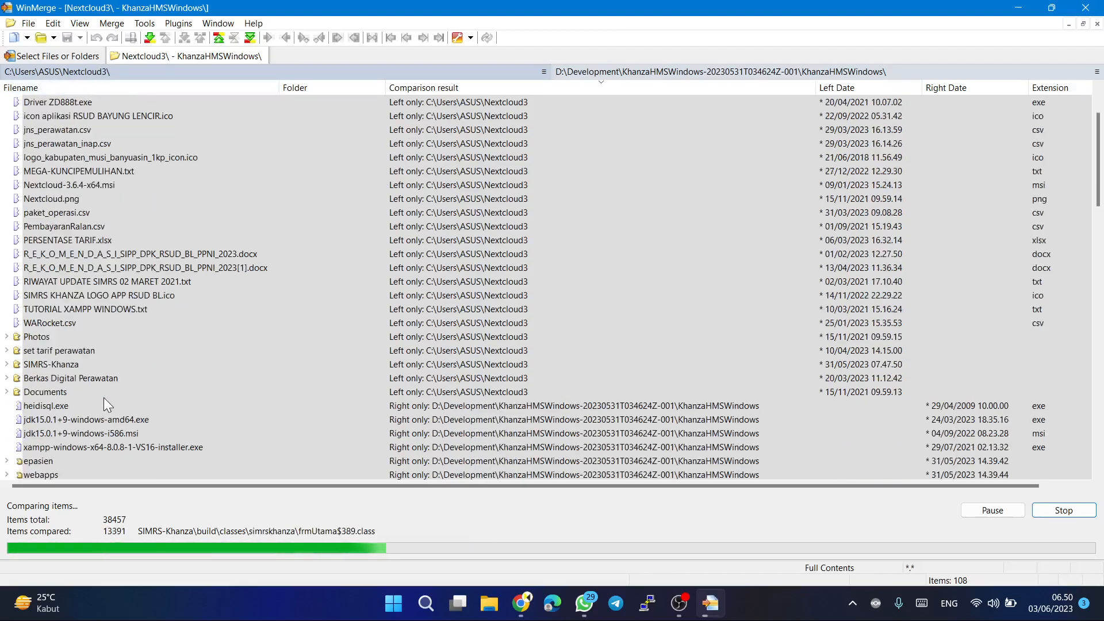
pyautogui.scroll(-1, 103, 398)
pyautogui.scroll(-1, 103, 398)
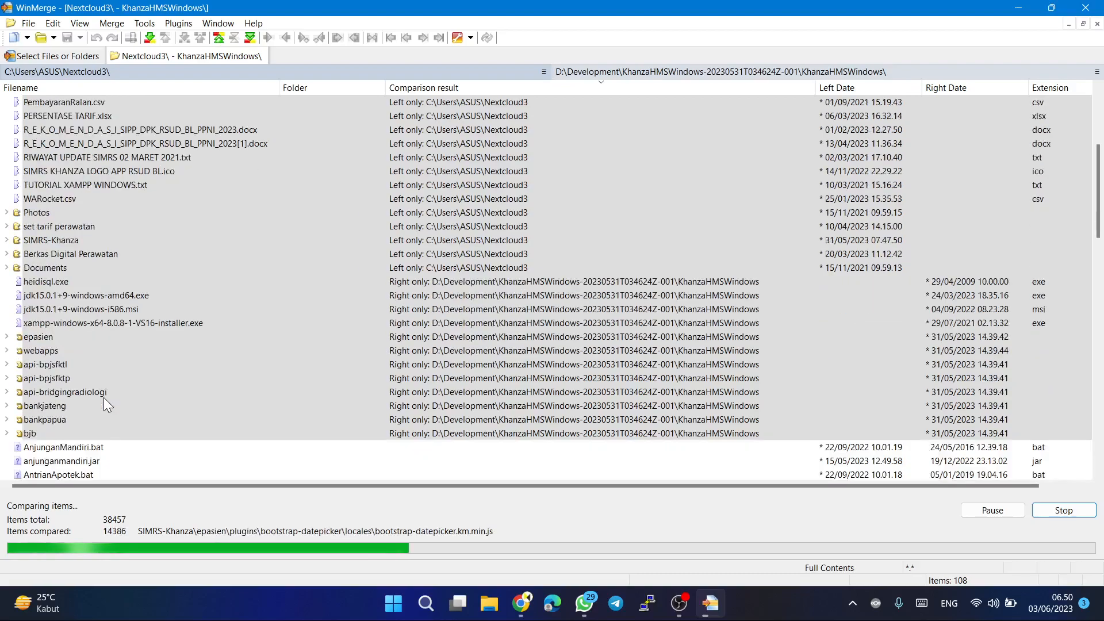
pyautogui.click(404, 284)
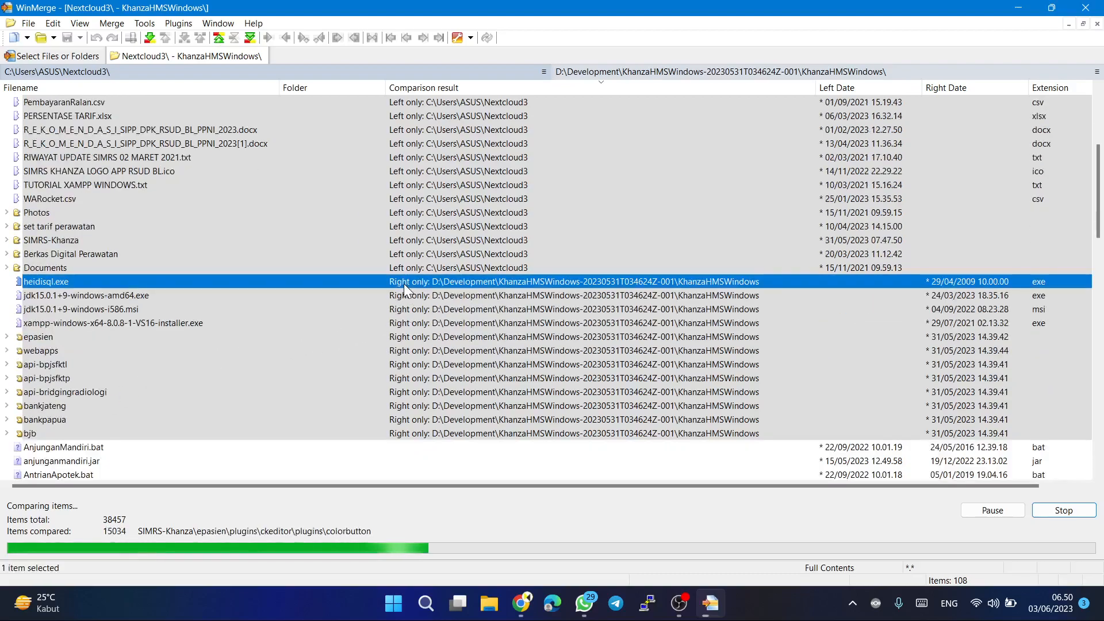
pyautogui.click(405, 297)
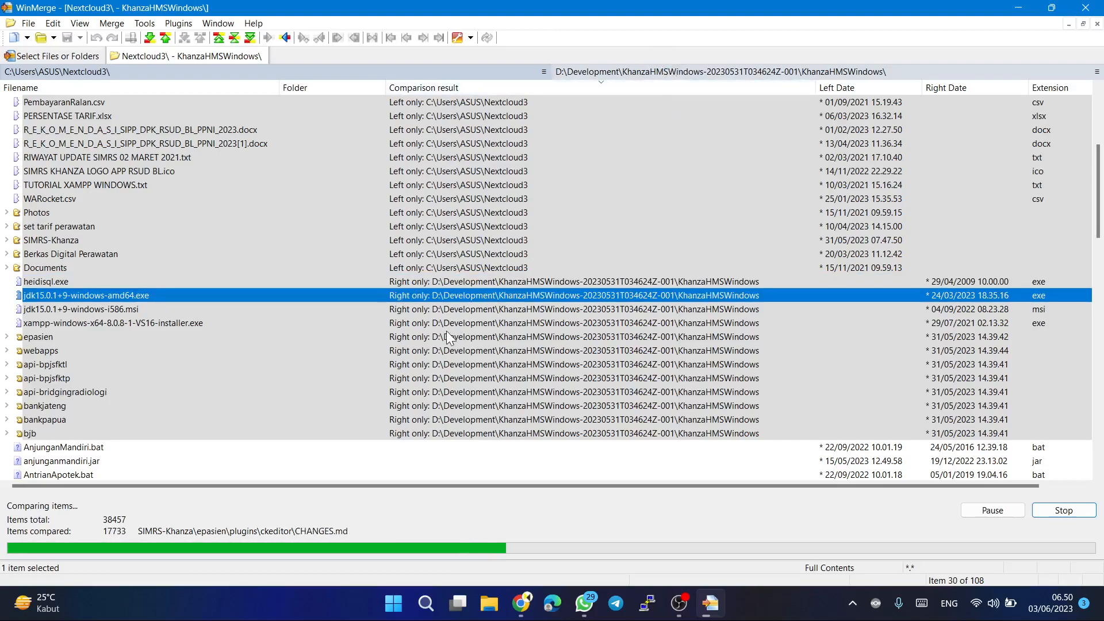
pyautogui.press('Down')
pyautogui.press('Down')
pyautogui.press('Down')
pyautogui.press('Down')
pyautogui.press('Up')
pyautogui.press('Down')
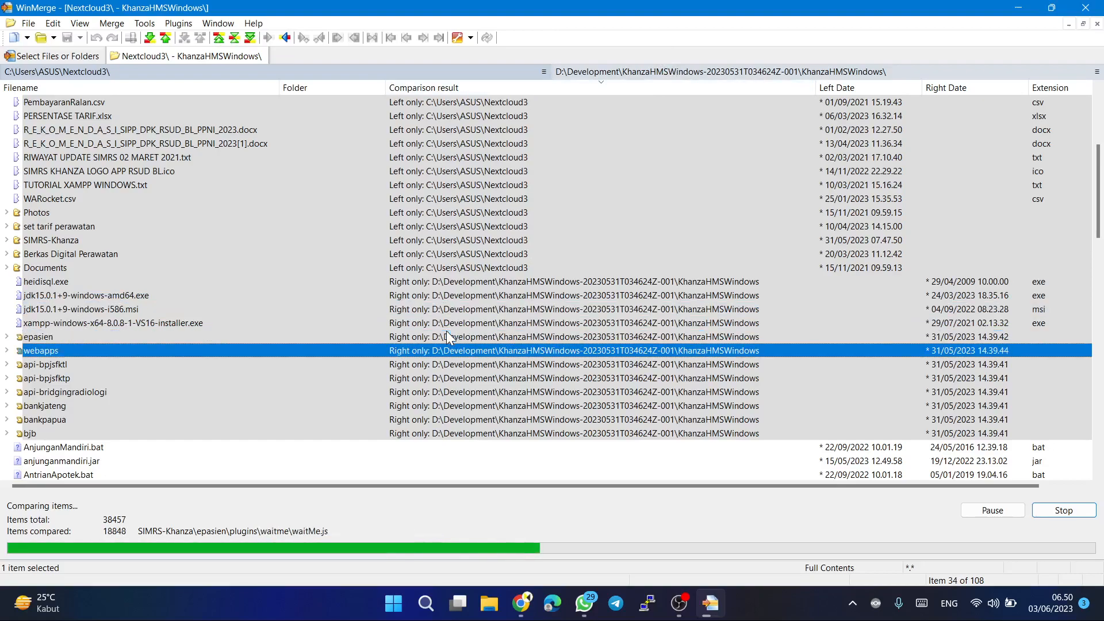
pyautogui.press('Down')
pyautogui.press('Up')
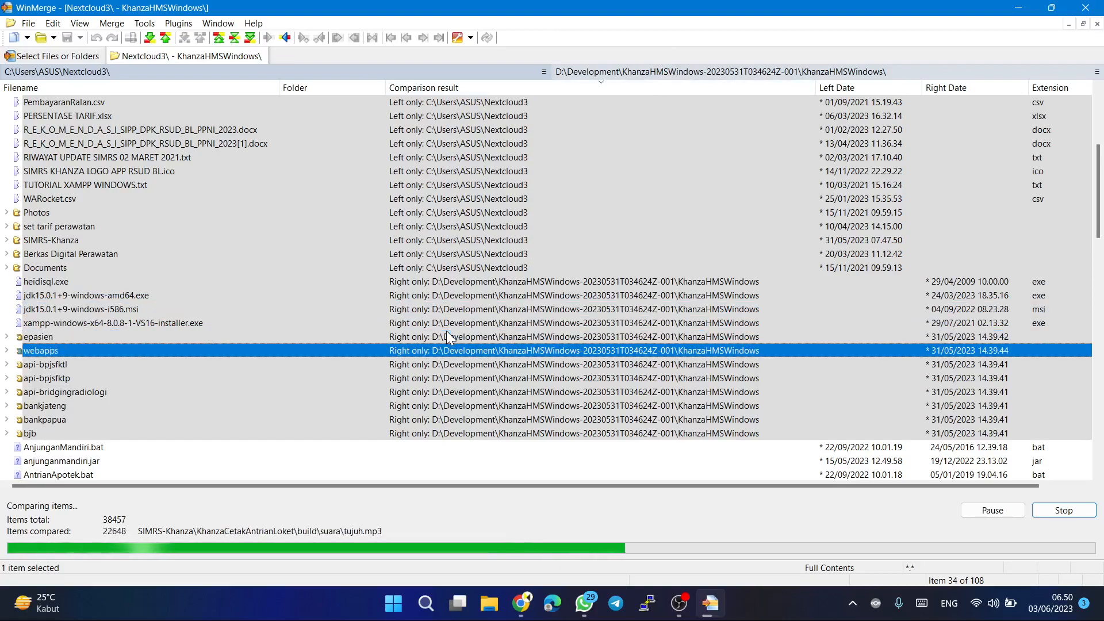
pyautogui.press('Up')
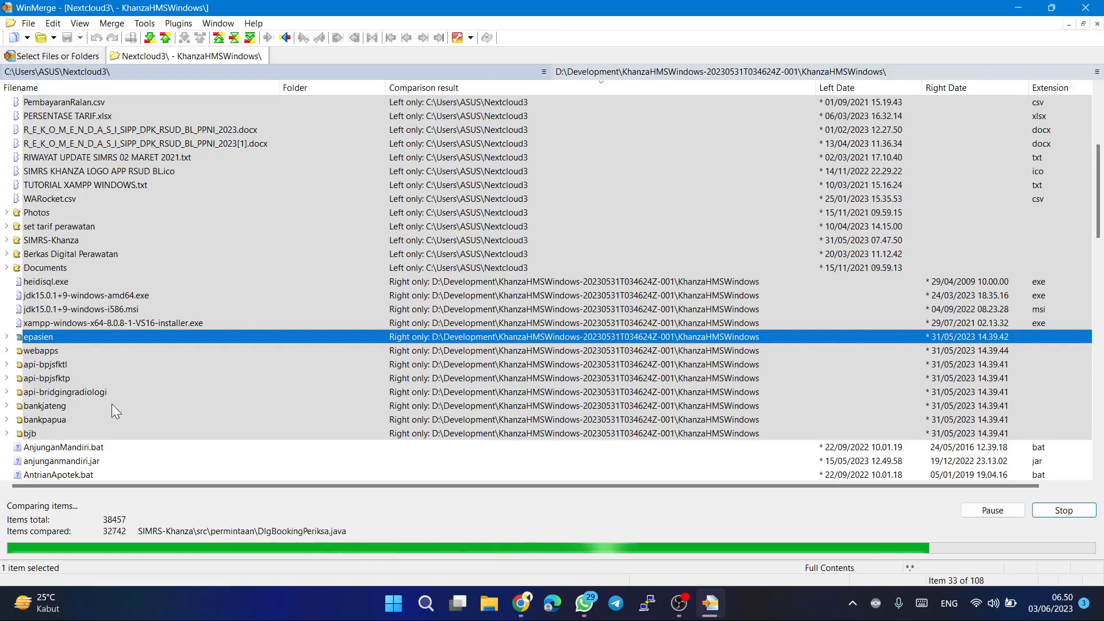
# Check the comparison result of files present in both folders, such as AntrianApotek.bat.
pyautogui.scroll(-3, 111, 403)
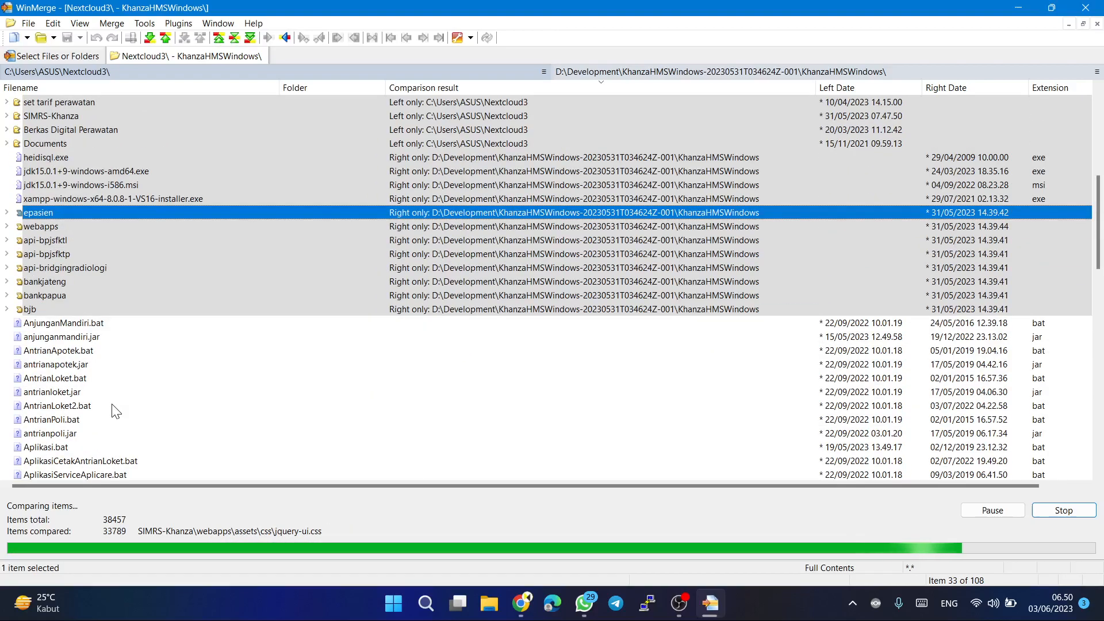
pyautogui.scroll(-2, 493, 280)
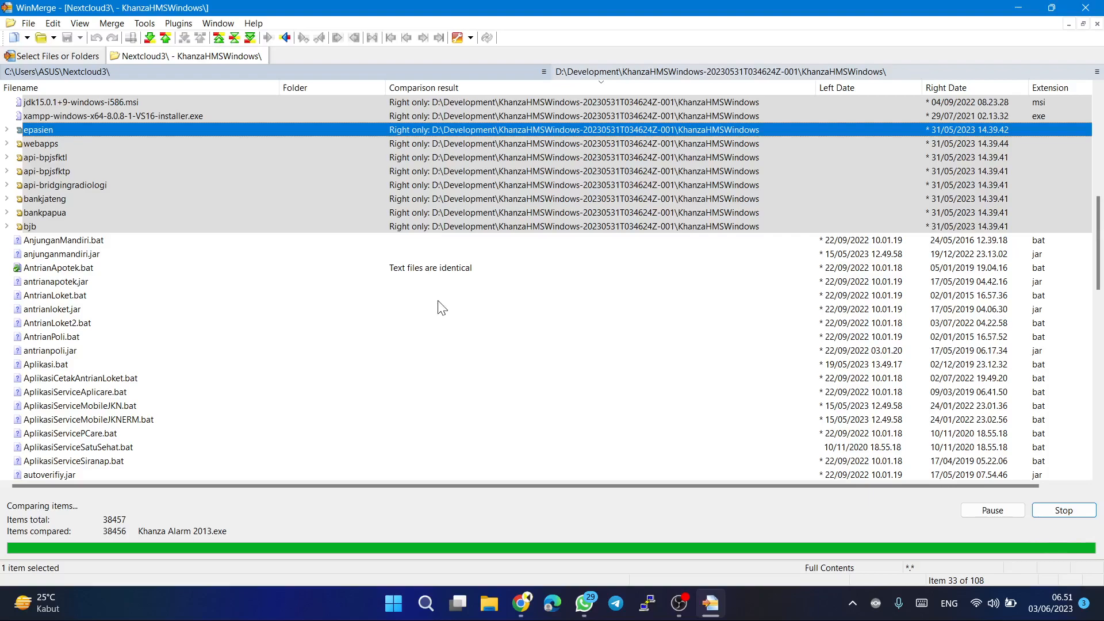
pyautogui.click(414, 267)
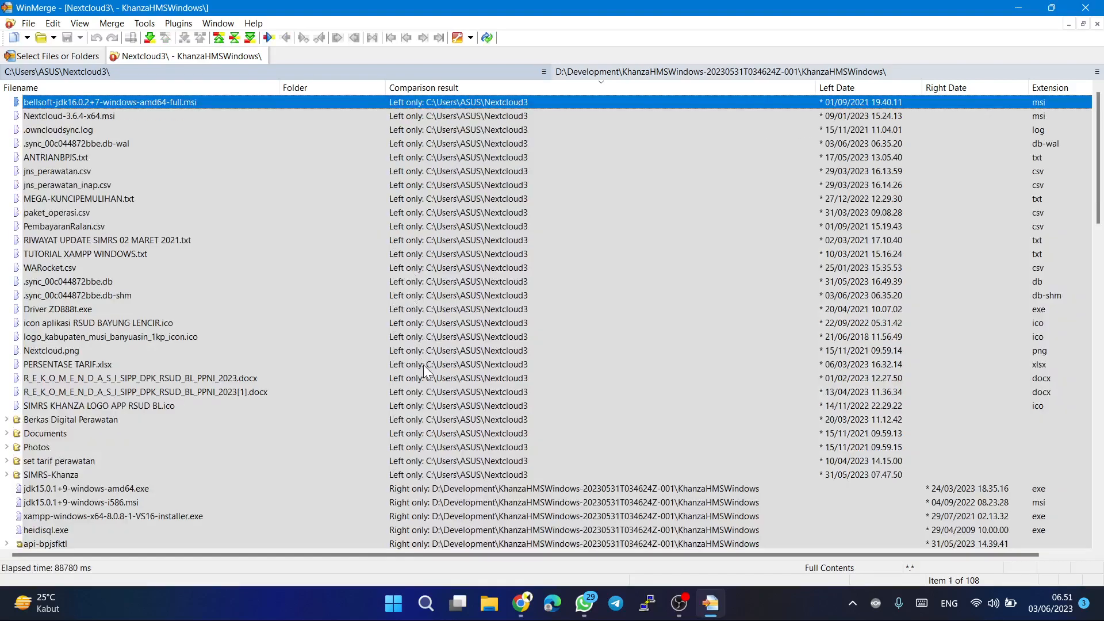
# Review the differing items such as khanza.jar, and expand the setting folder to check database.xml and database.ini.
pyautogui.scroll(-12, 426, 371)
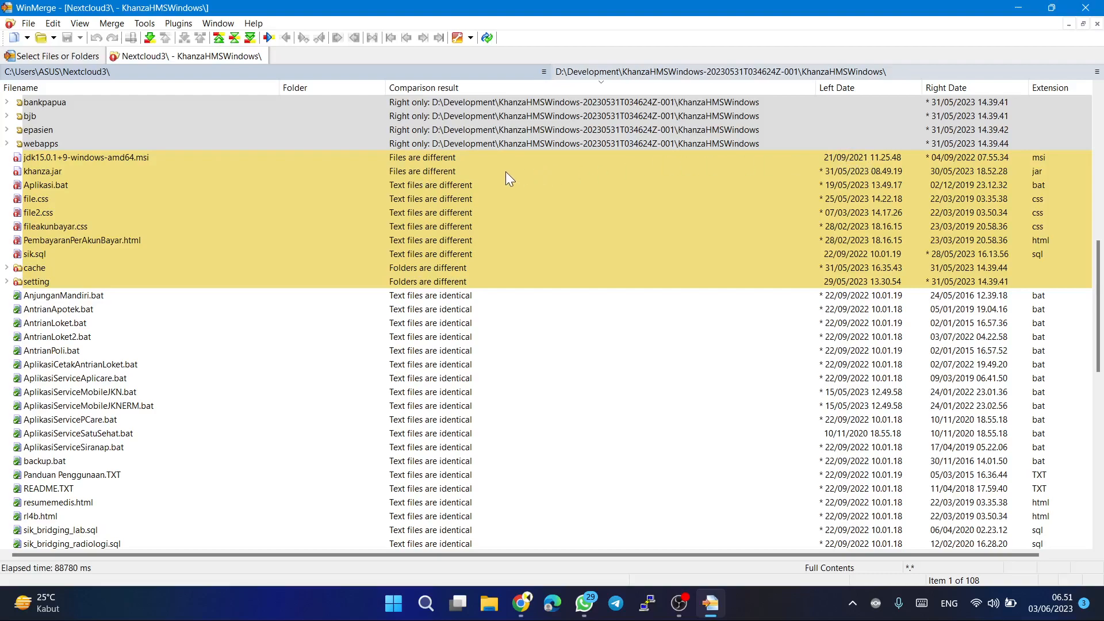
pyautogui.click(421, 174)
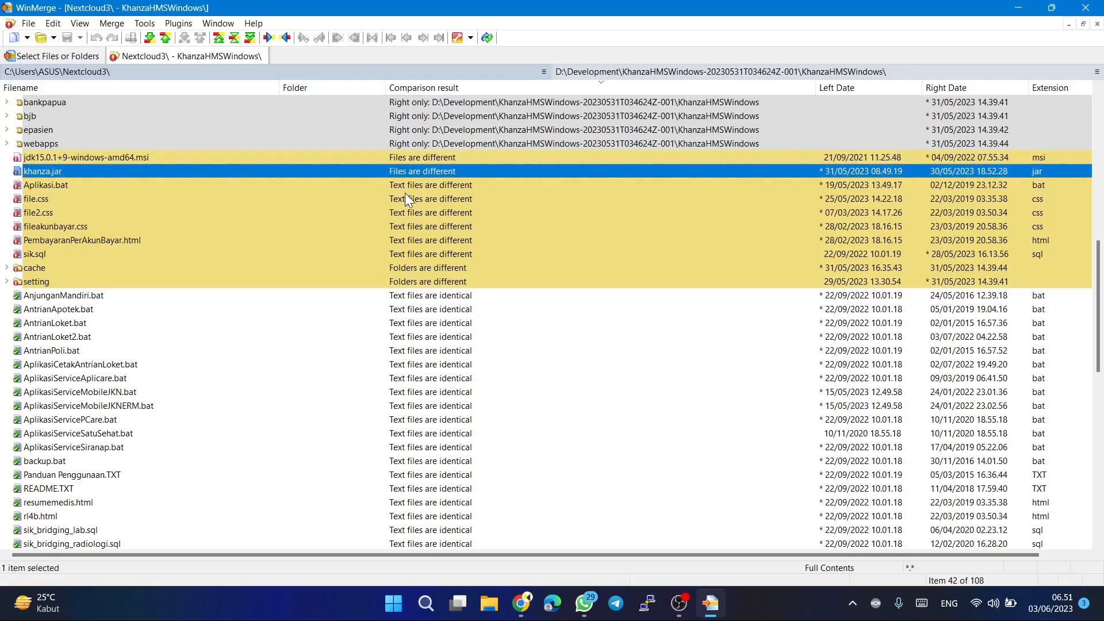
pyautogui.click(438, 283)
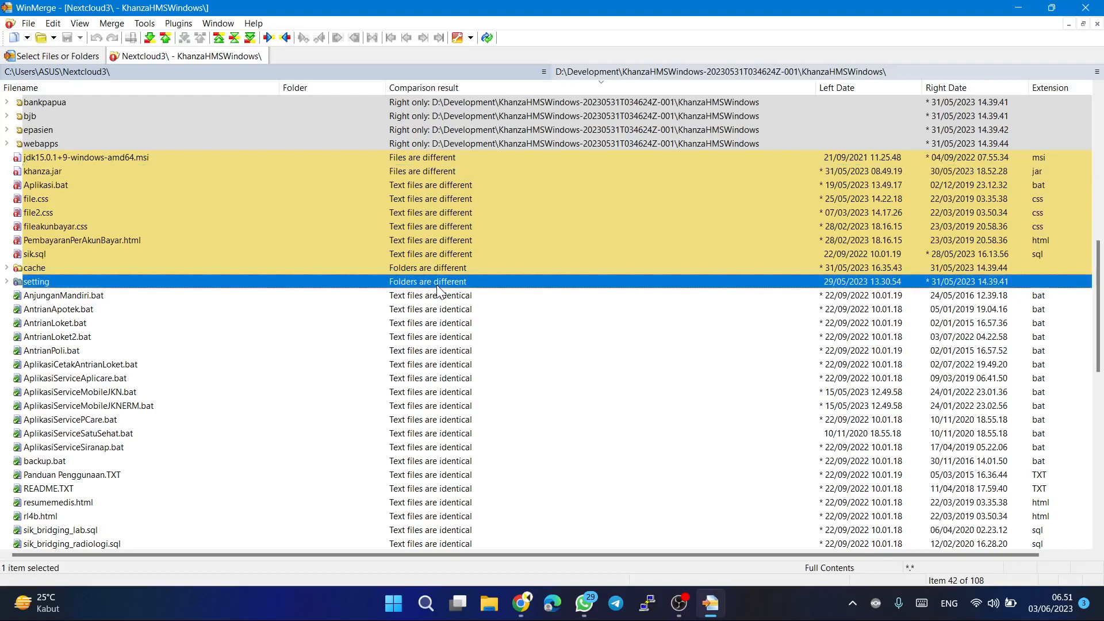
pyautogui.click(6, 282)
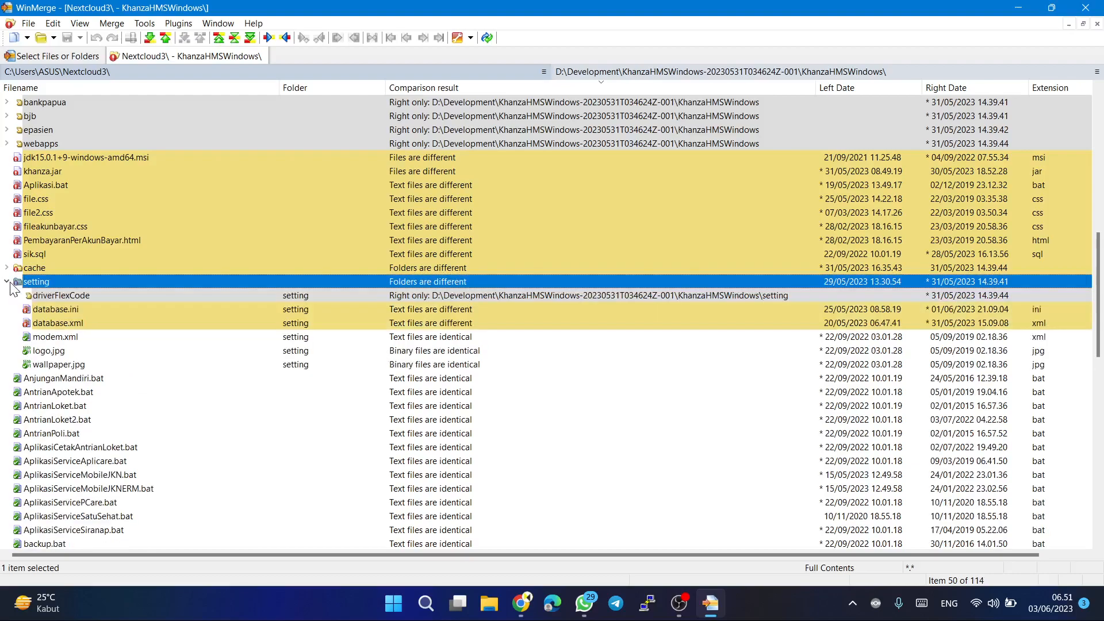
pyautogui.click(155, 321)
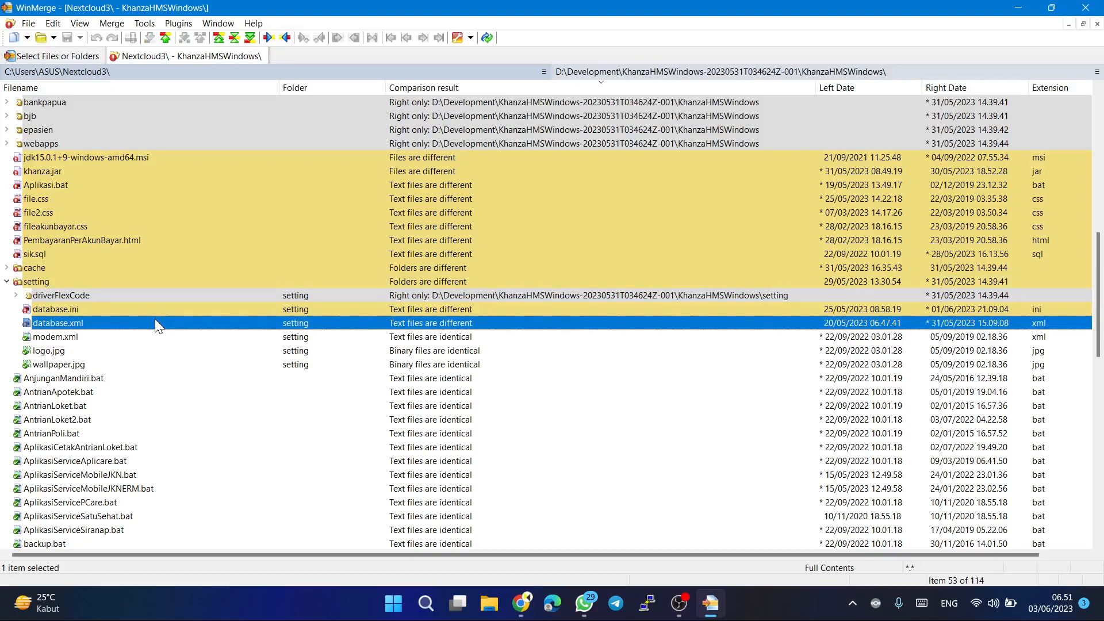
pyautogui.click(75, 311)
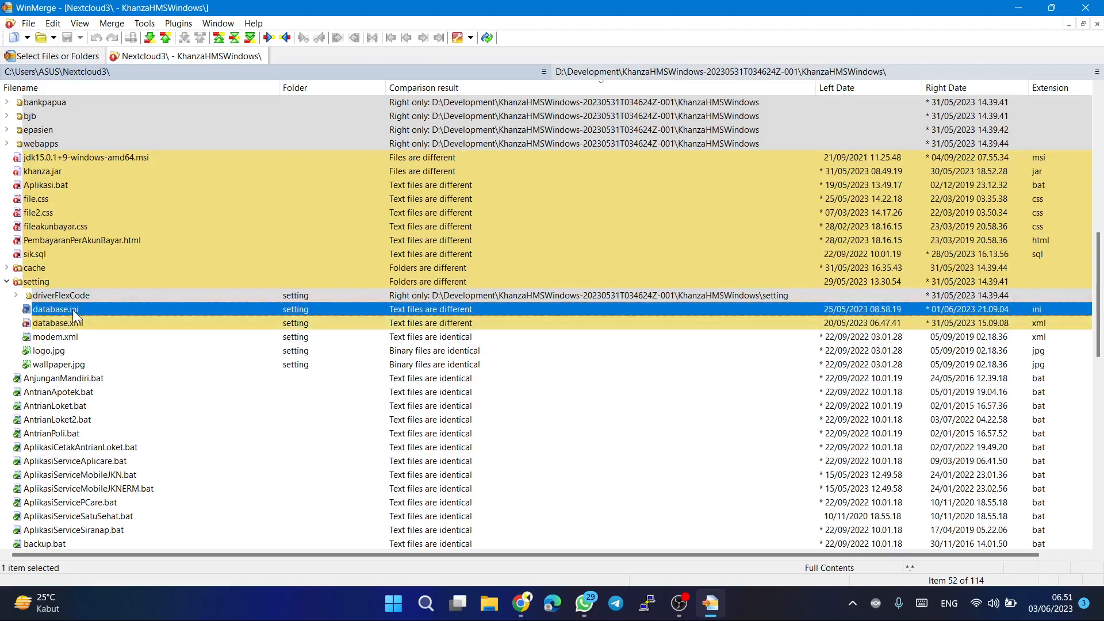
# Open the database.ini comparison and set database to sikrs, port to 3306 and user to root in the Nextcloud3 copy.
pyautogui.doubleClick(75, 311)
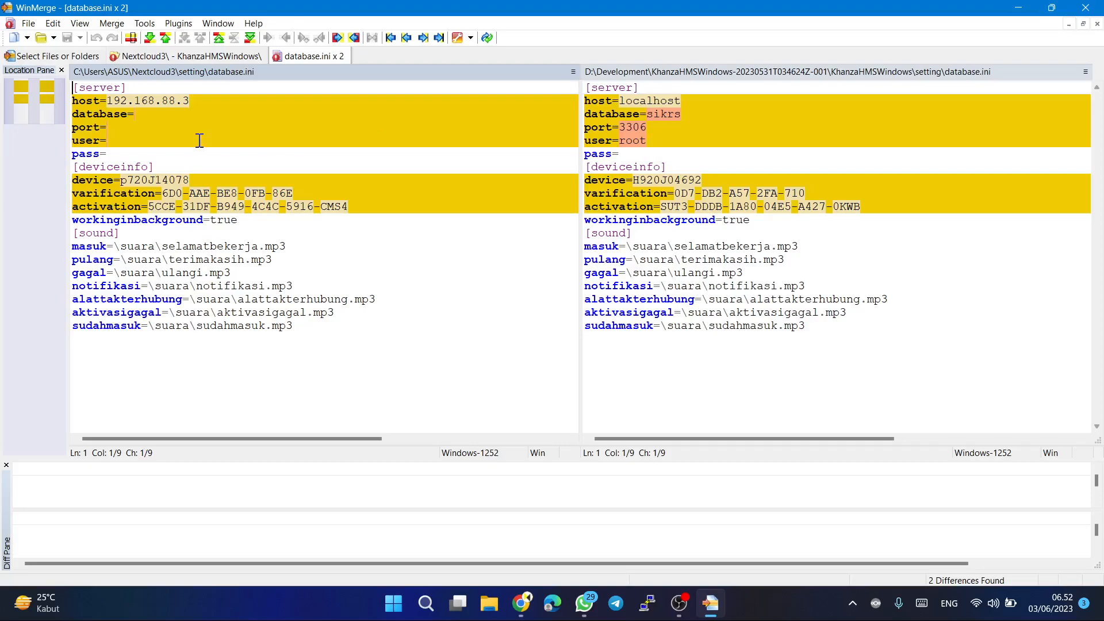
pyautogui.click(115, 115)
pyautogui.click(125, 132)
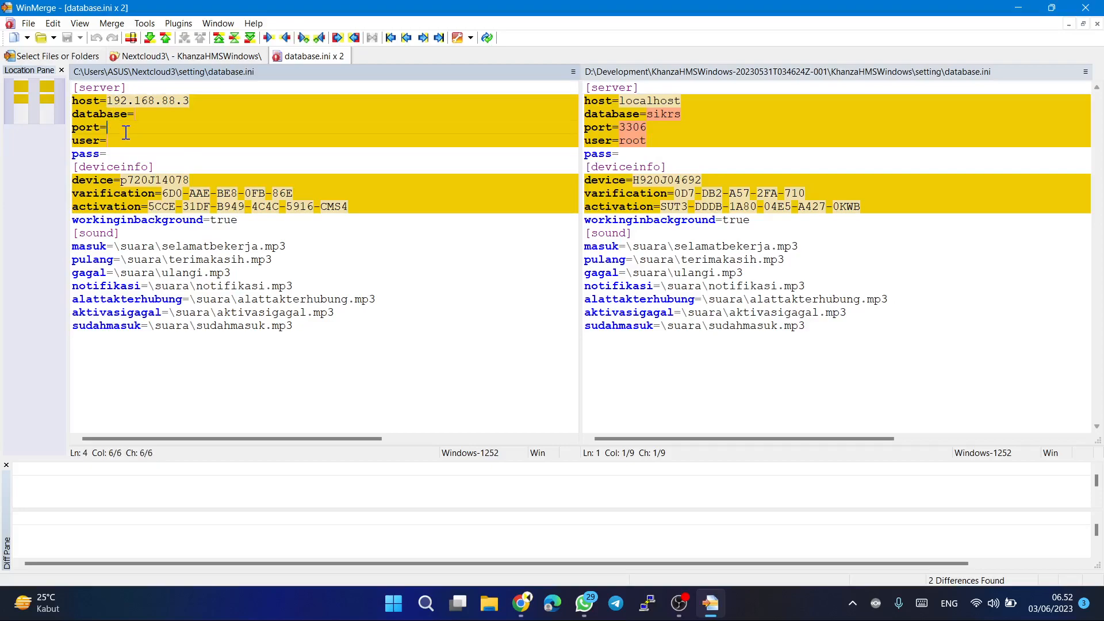
pyautogui.click(148, 114)
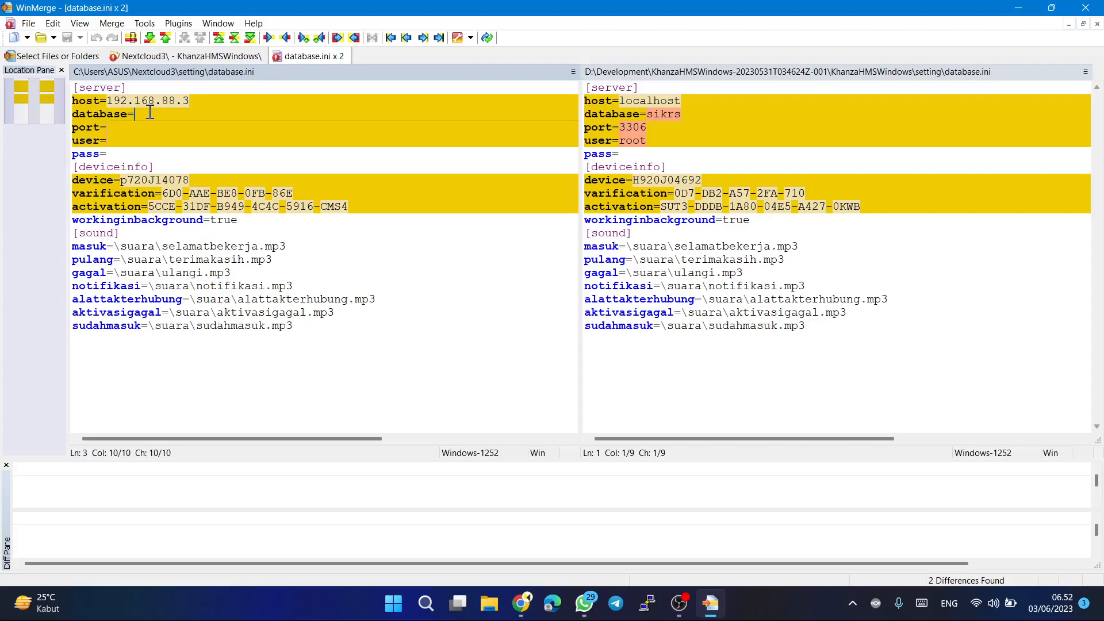
pyautogui.write('sikrs')
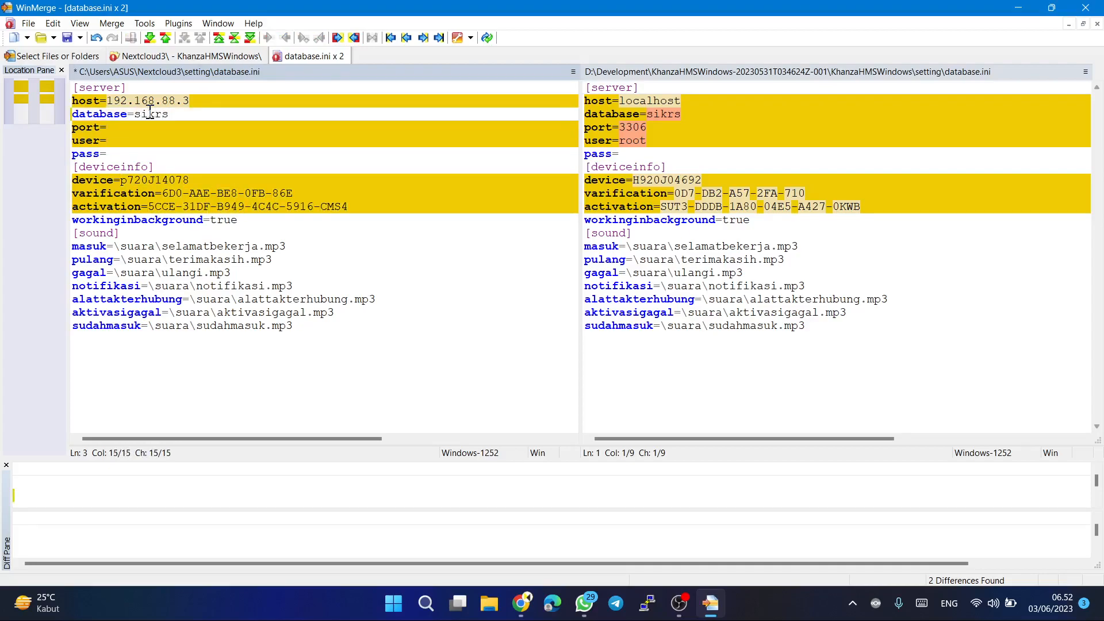
pyautogui.click(138, 126)
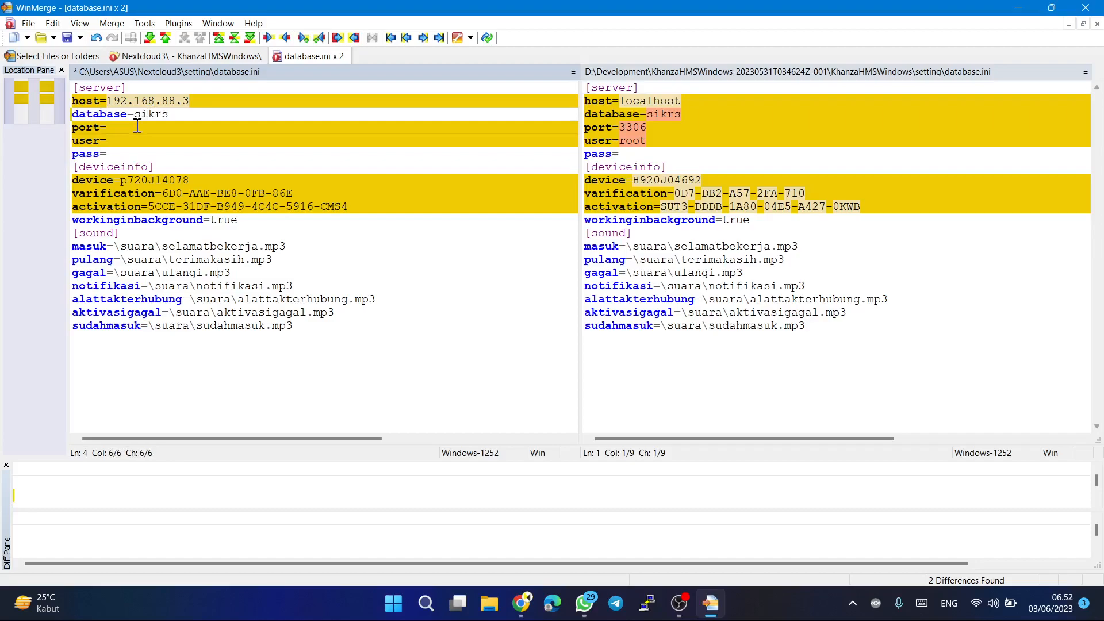
pyautogui.write('33')
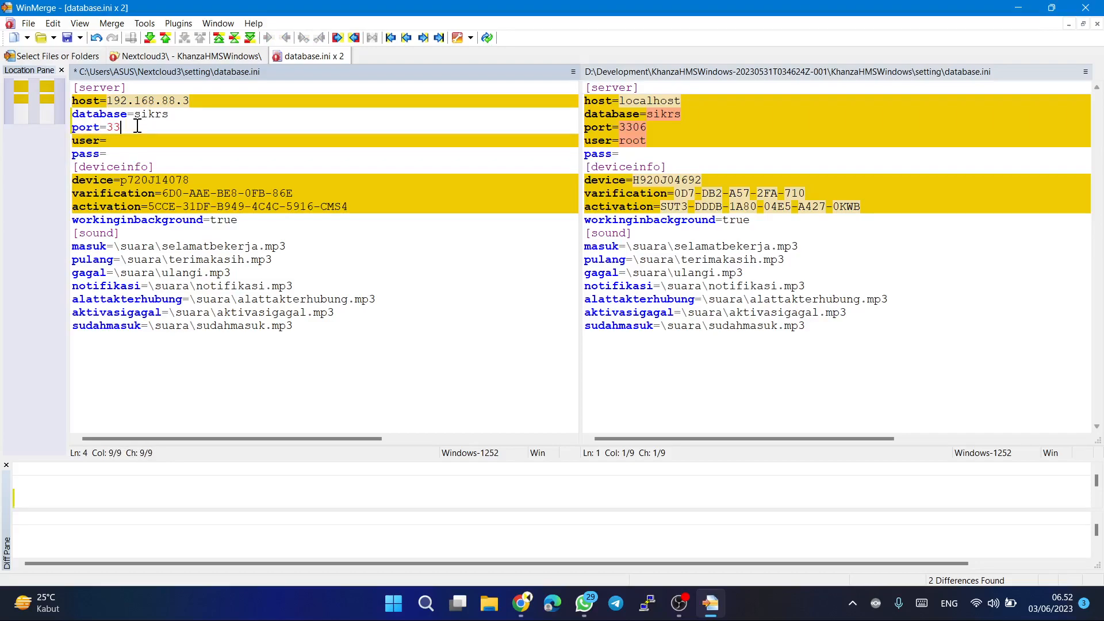
pyautogui.write('06')
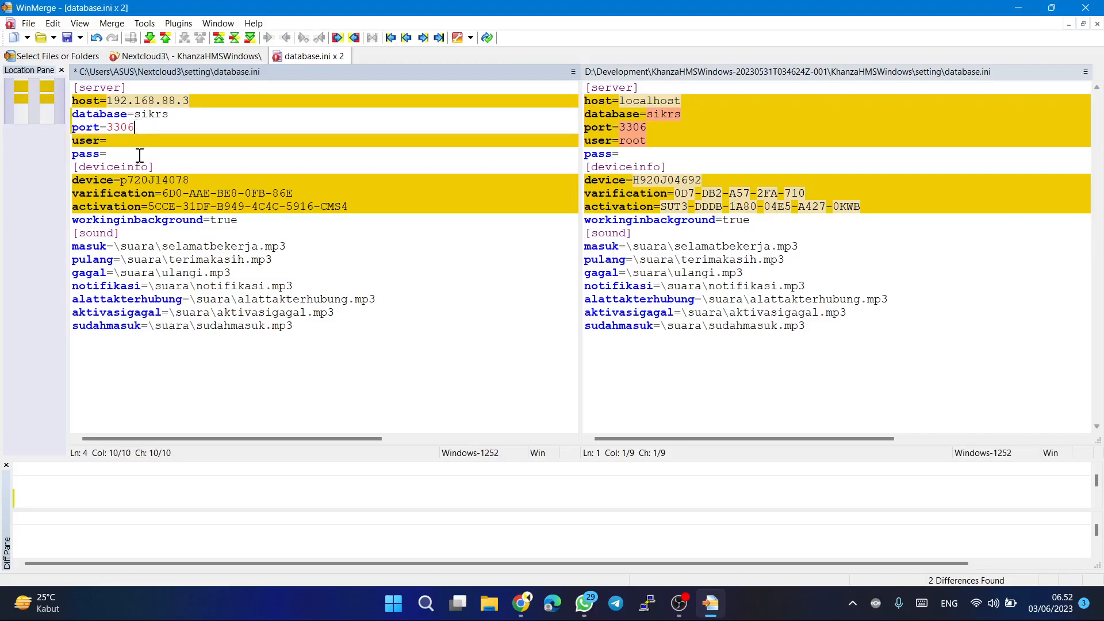
pyautogui.click(139, 143)
pyautogui.write('root')
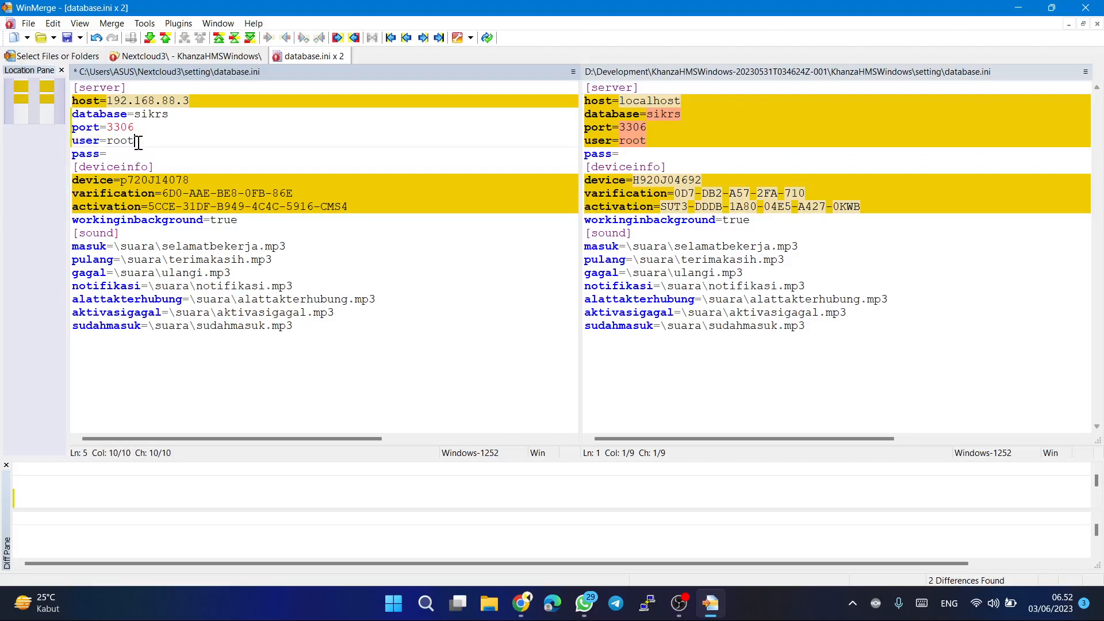
# Save the edited Nextcloud3 copy of database.ini and close its file comparison.
pyautogui.press('Tab')
pyautogui.hotkey('ctrl', 'Home')
pyautogui.click(66, 37)
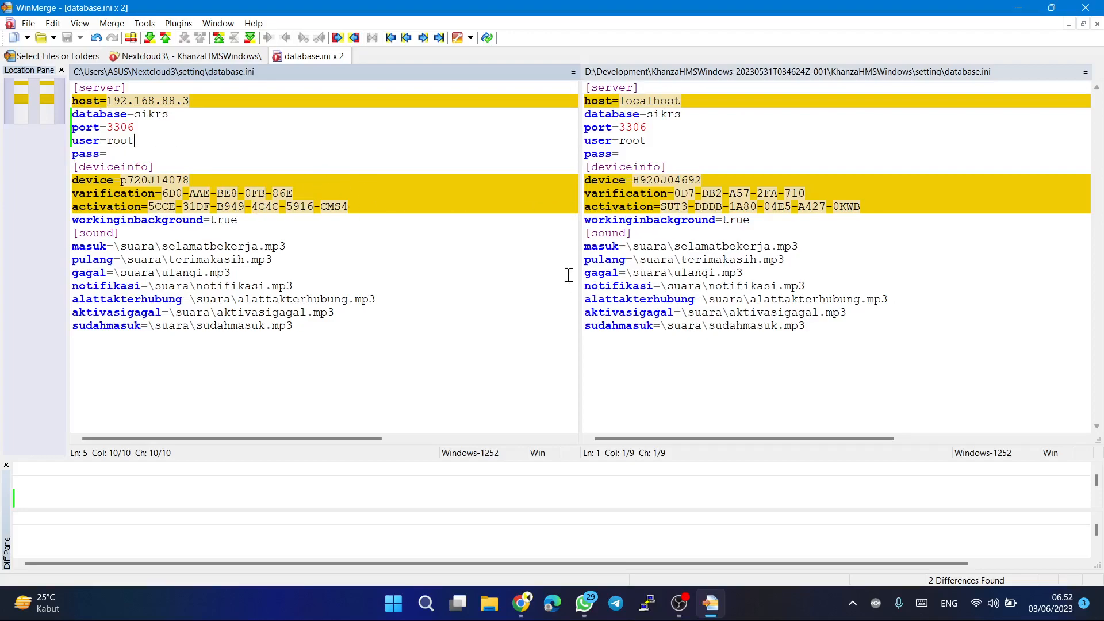
pyautogui.click(343, 56)
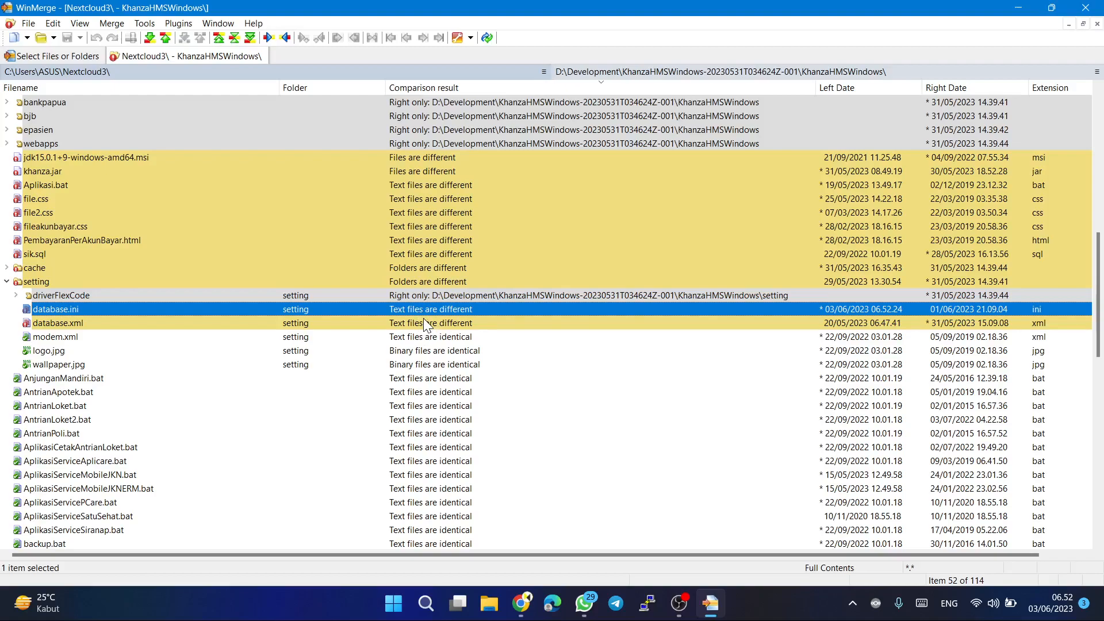
# View the two copies of logo.jpg in the setting folder side by side, and close the image comparison.
pyautogui.click(430, 339)
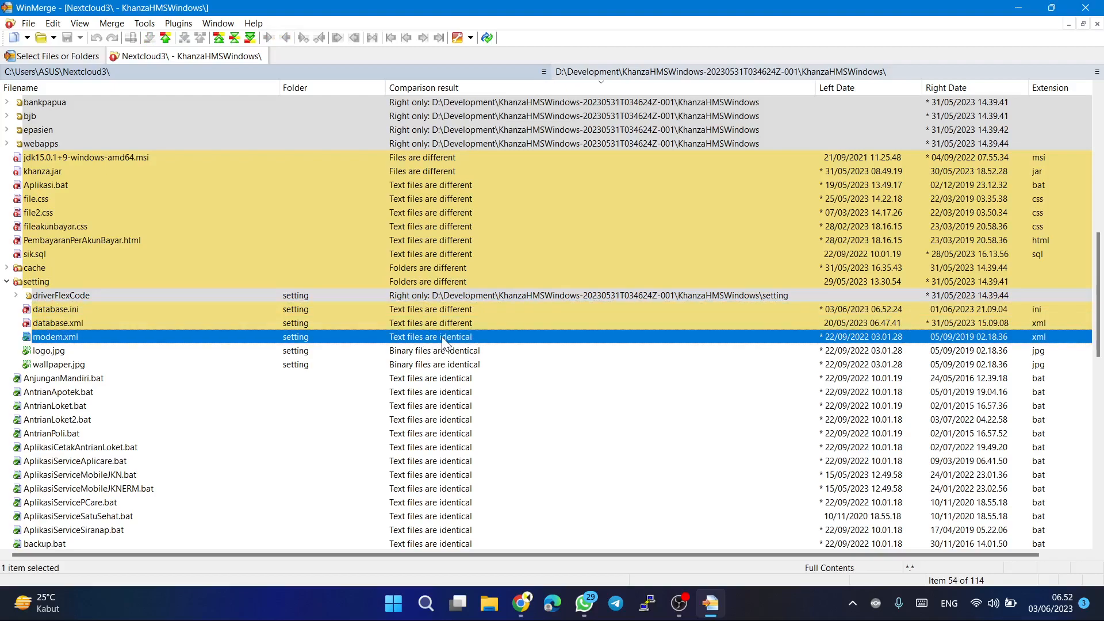
pyautogui.doubleClick(424, 351)
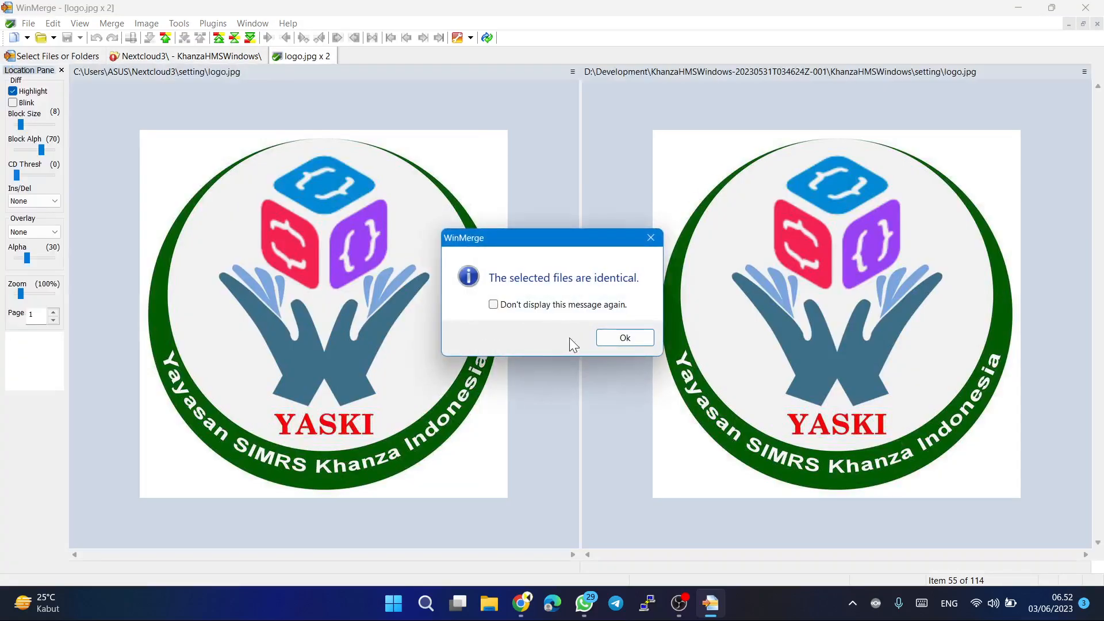
pyautogui.click(626, 337)
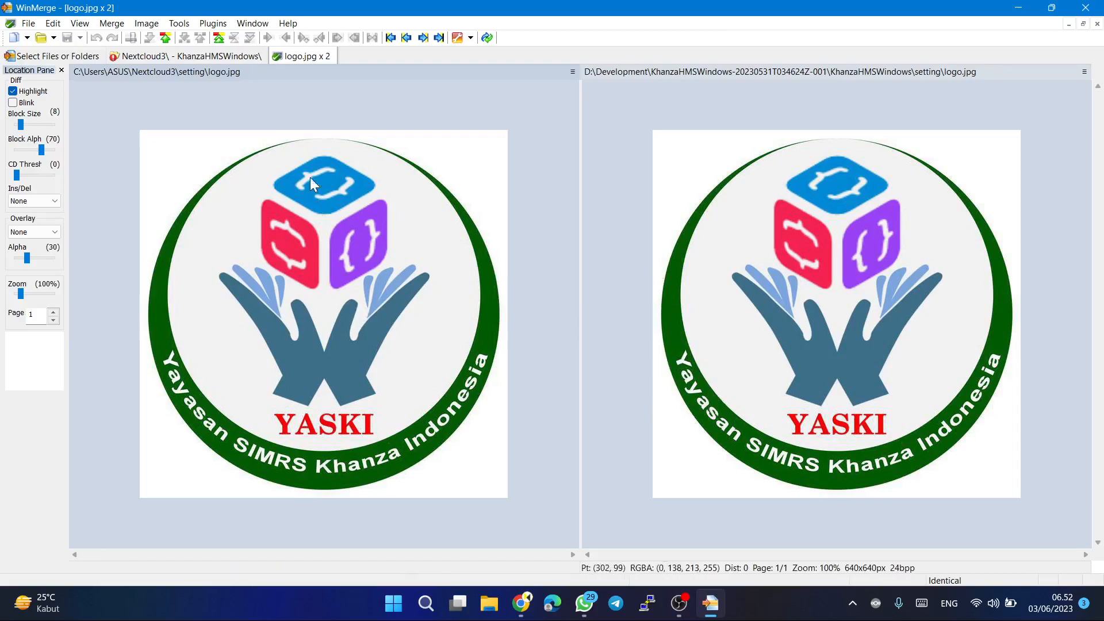
pyautogui.click(329, 56)
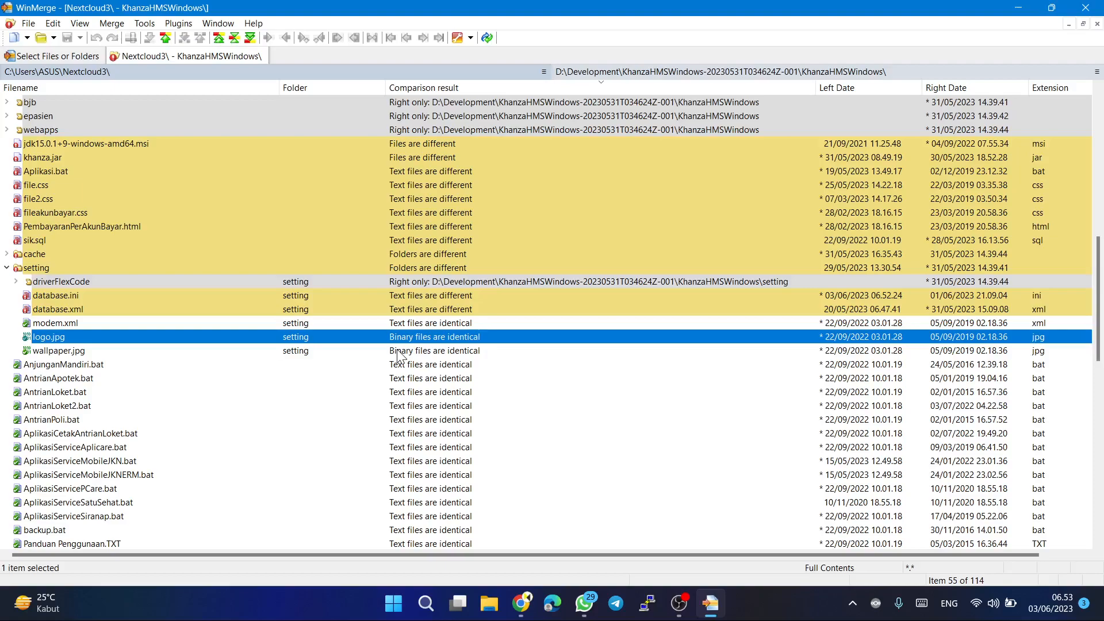
# Review the remaining comparison results from wallpaper.jpg down to the suaraapotek folder, and close the folder comparison.
pyautogui.click(341, 356)
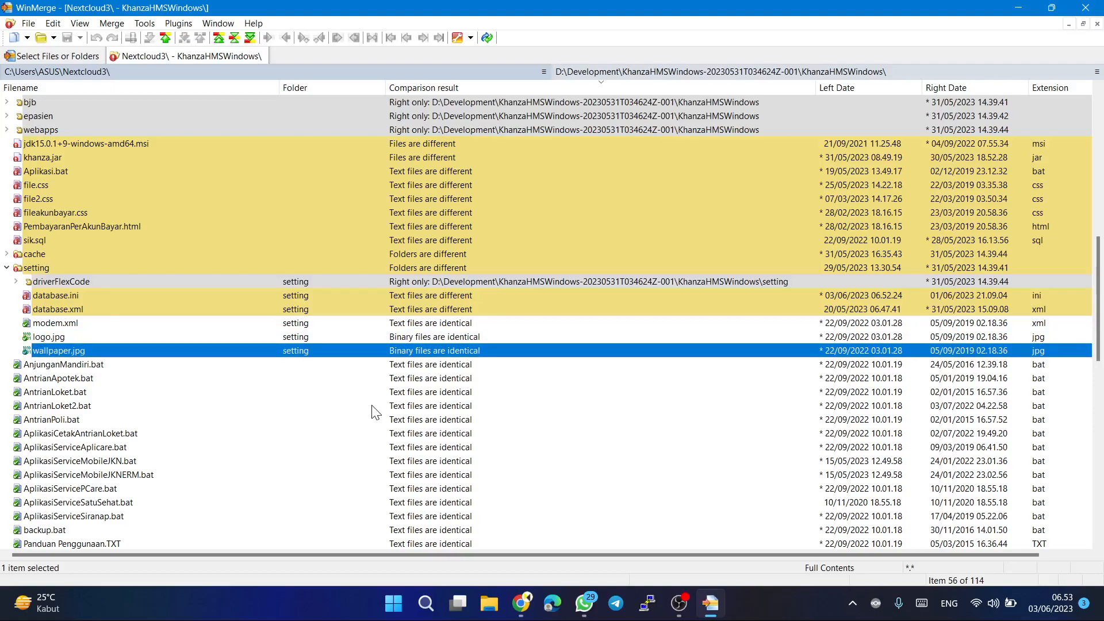
pyautogui.scroll(-15, 375, 412)
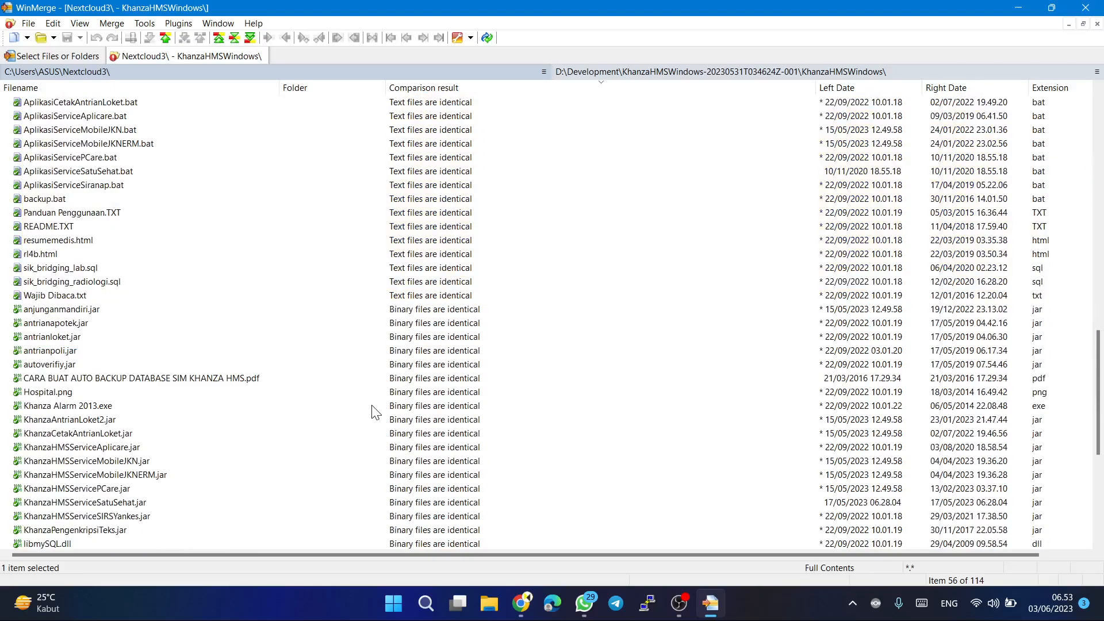
pyautogui.click(427, 396)
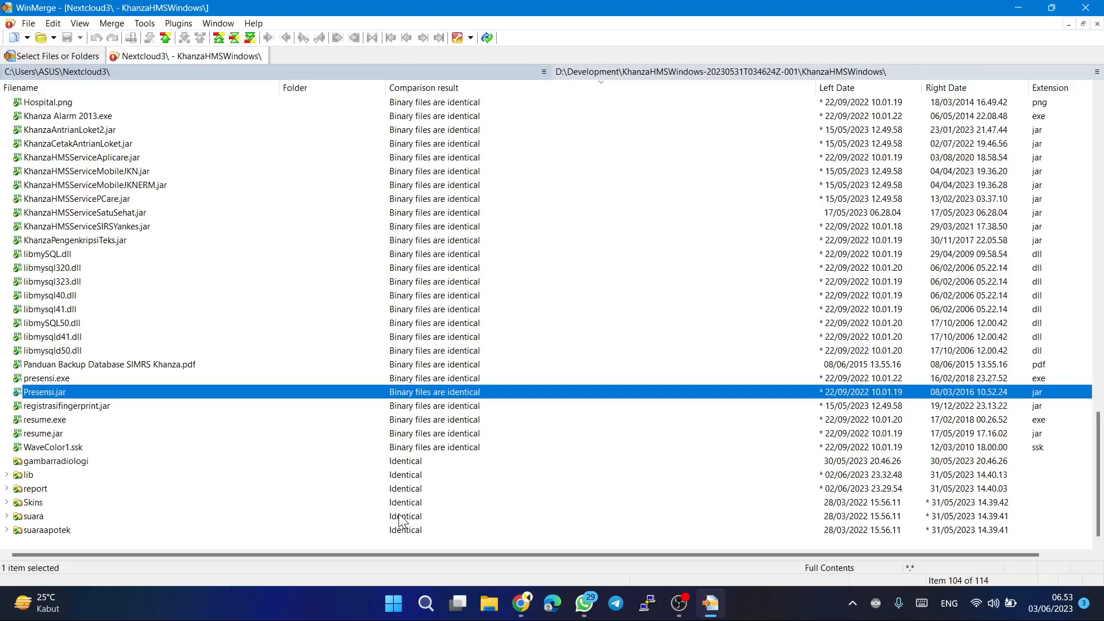
pyautogui.scroll(15, 401, 521)
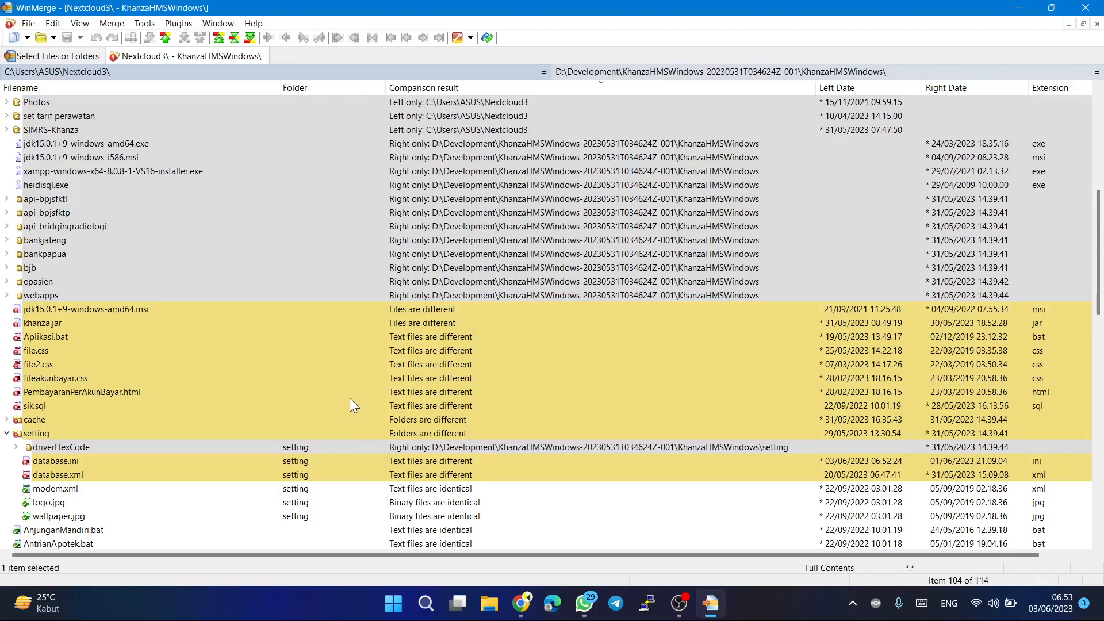
pyautogui.scroll(8, 302, 316)
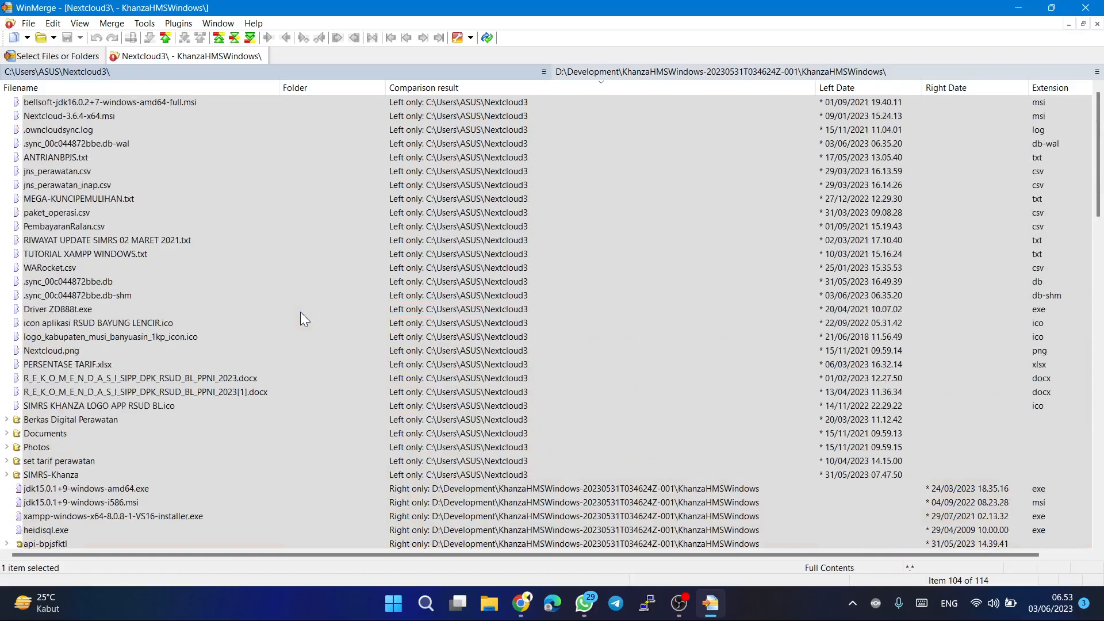
pyautogui.click(262, 57)
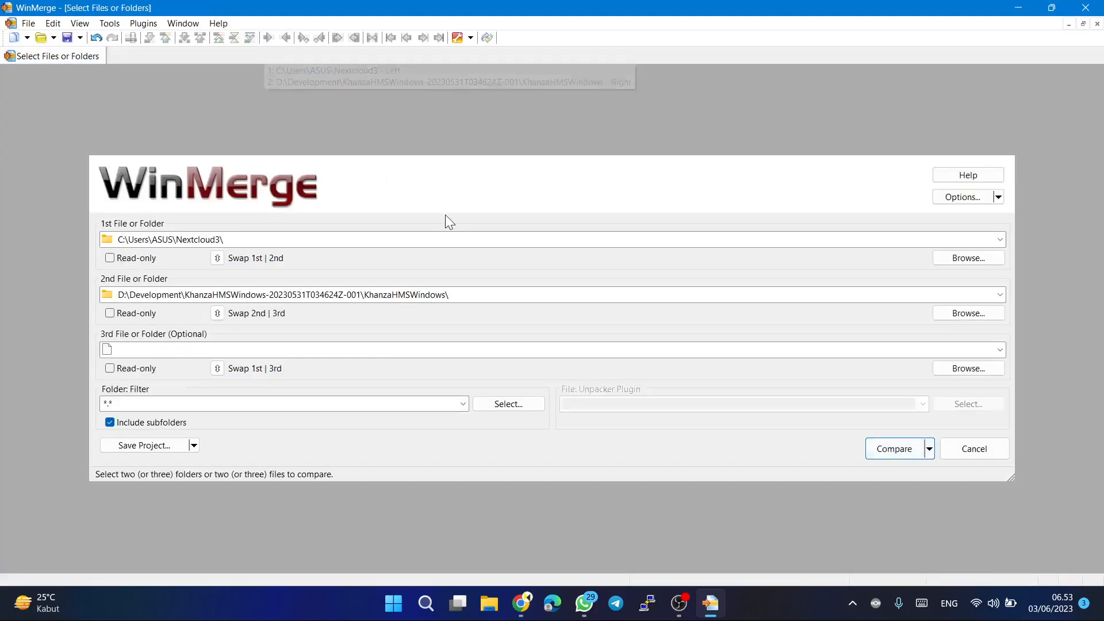
# Browse for a different first folder to compare and go to the SIMRS folder on the Data (D:) drive.
pyautogui.click(949, 260)
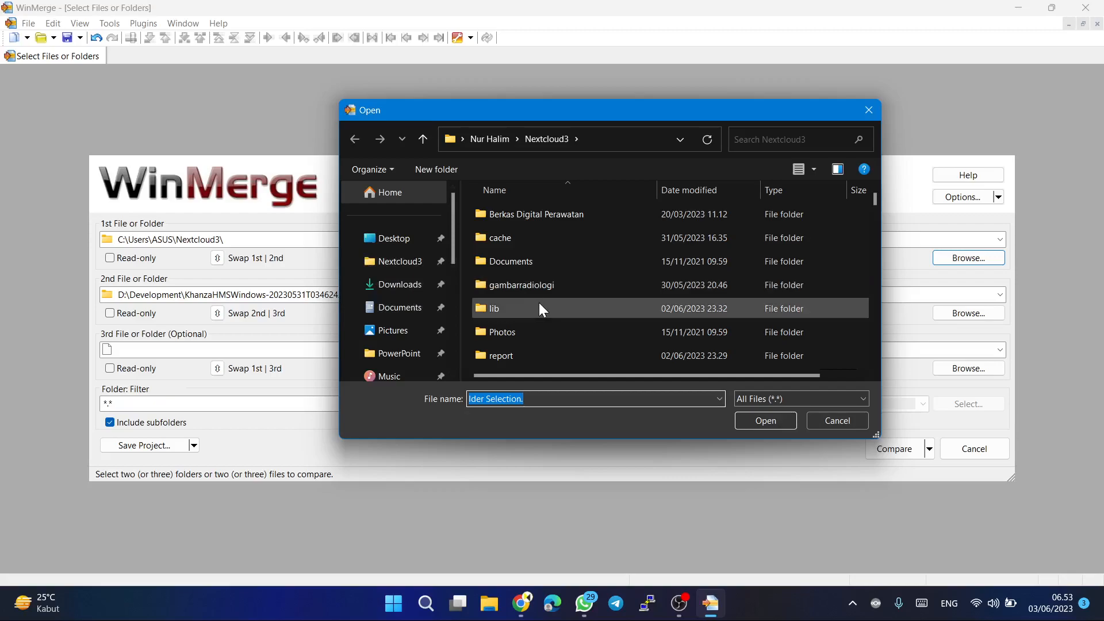
pyautogui.scroll(-4, 540, 305)
pyautogui.scroll(-3, 540, 306)
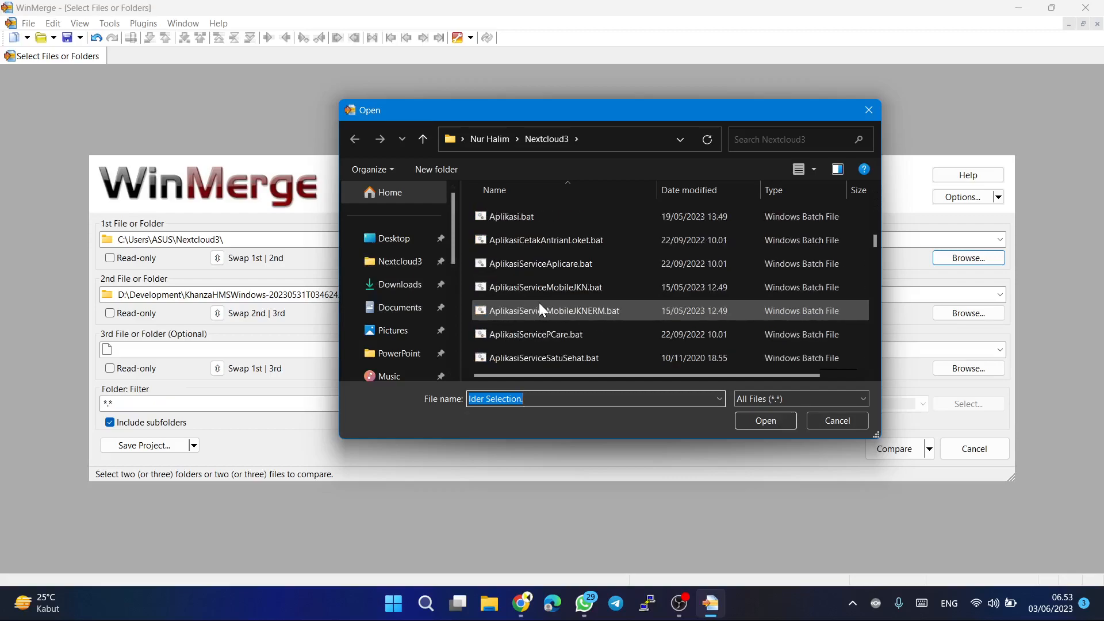
pyautogui.scroll(-2, 409, 374)
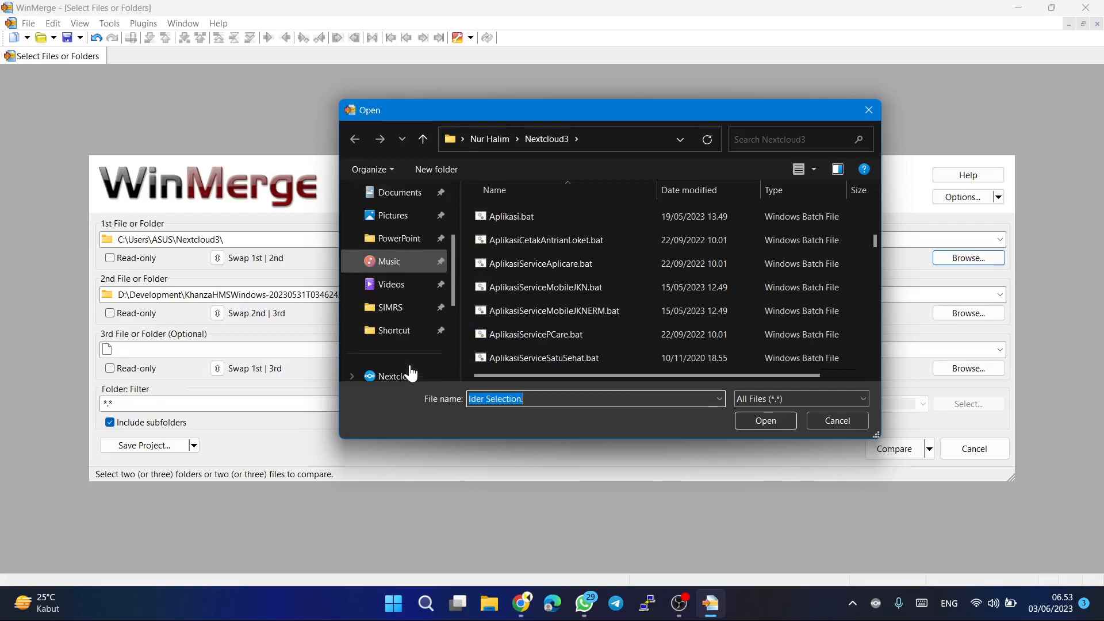
pyautogui.scroll(-3, 395, 346)
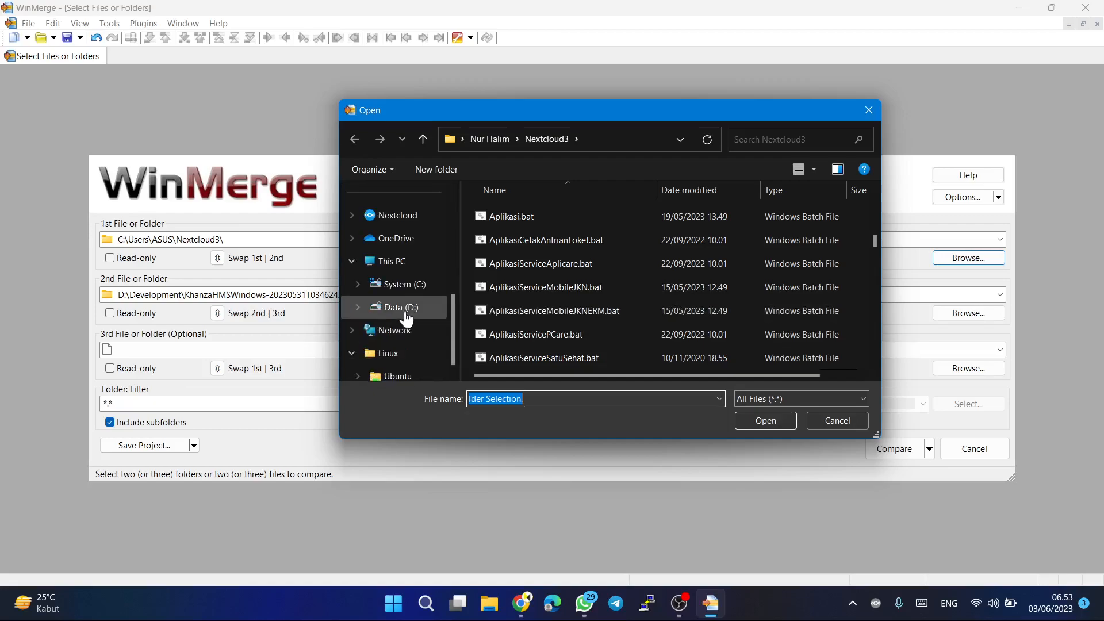
pyautogui.click(410, 308)
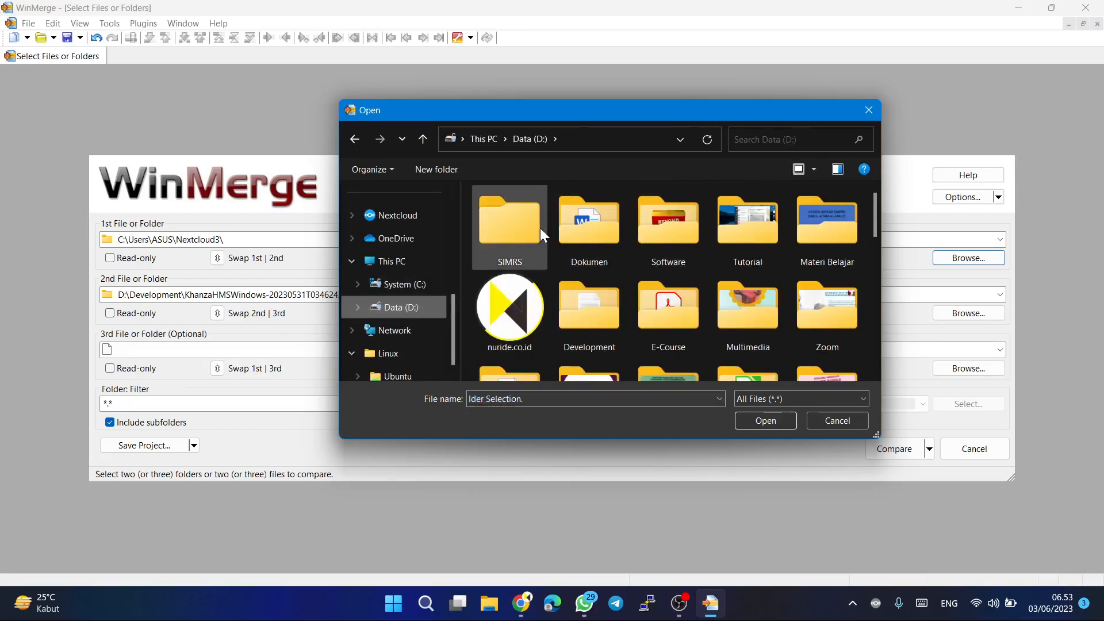
pyautogui.doubleClick(504, 236)
# Find and open the SIMRS-Khanza folder inside SIMRS, and look through its subfolders.
pyautogui.scroll(-3, 504, 238)
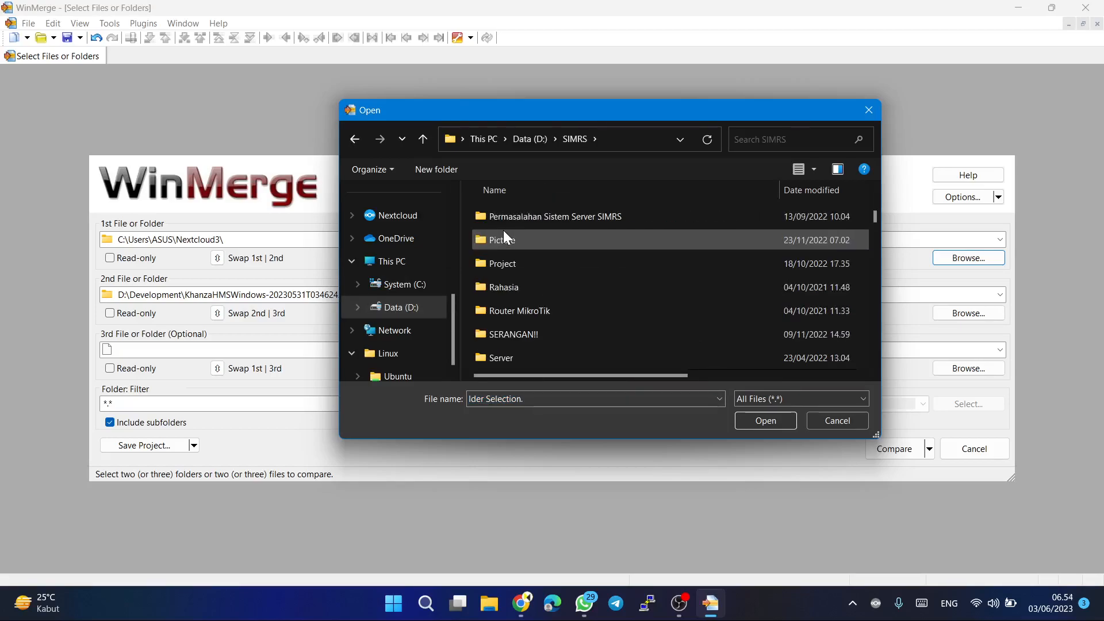
pyautogui.scroll(-3, 526, 320)
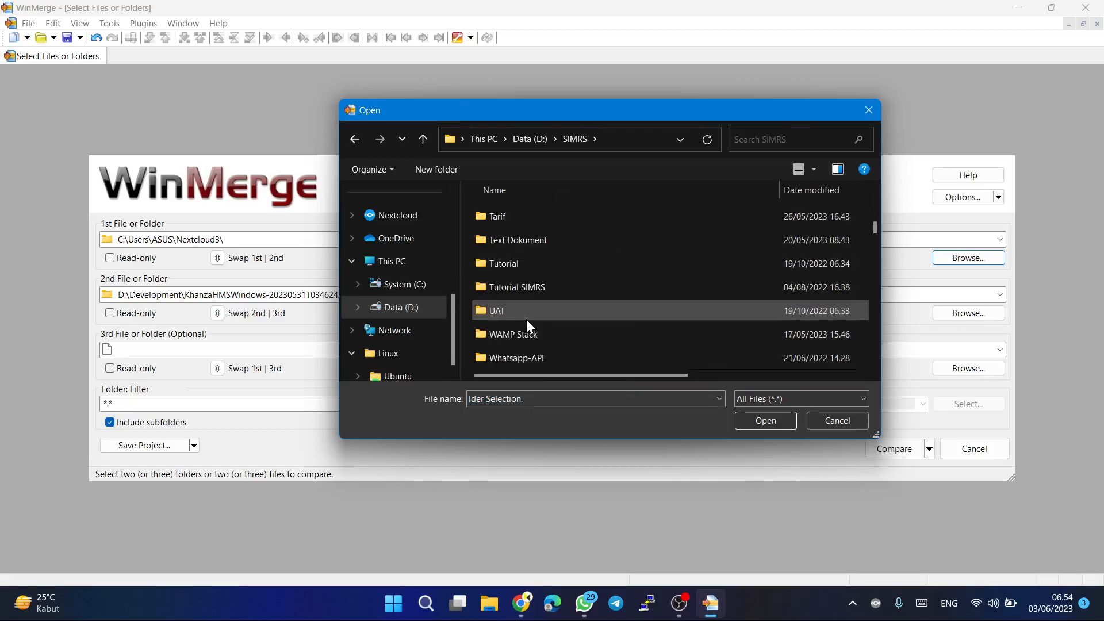
pyautogui.scroll(-3, 526, 317)
pyautogui.scroll(2, 527, 319)
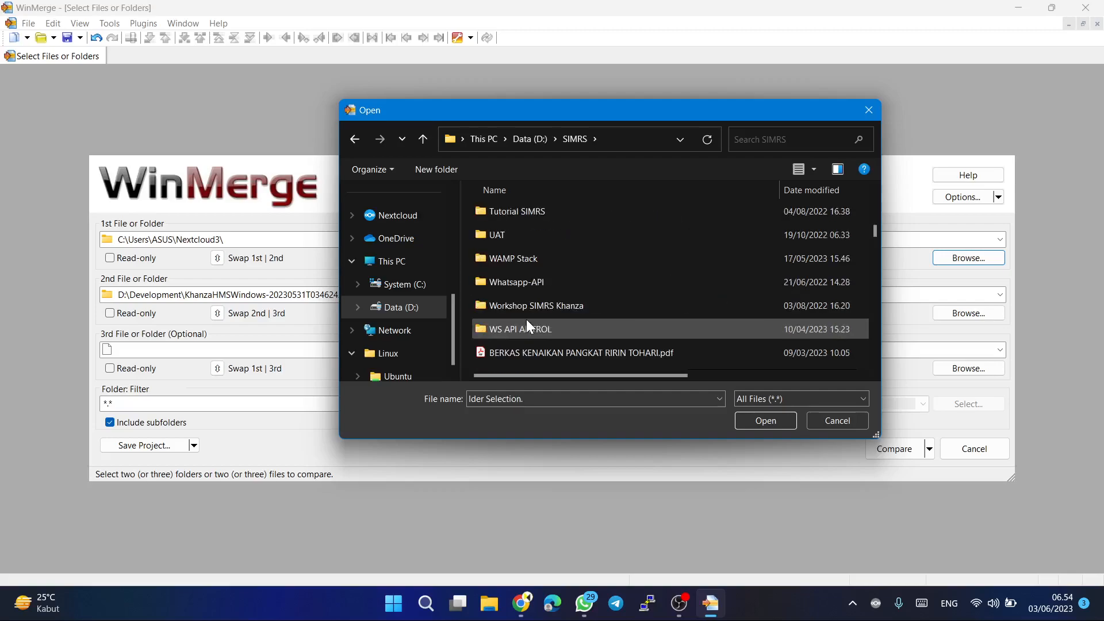
pyautogui.scroll(2, 526, 325)
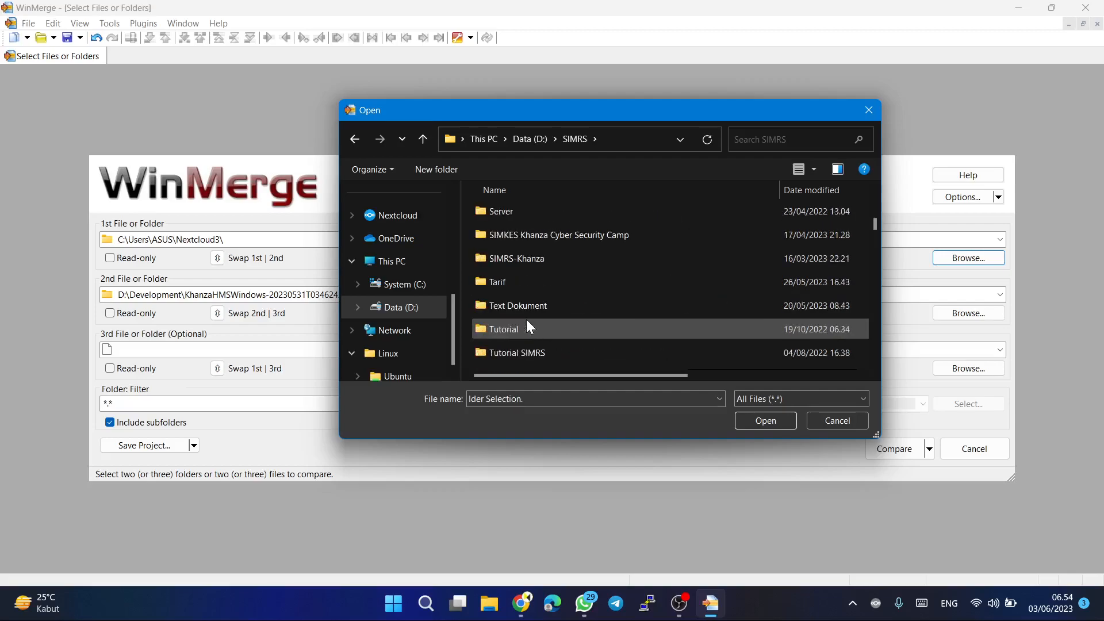
pyautogui.doubleClick(532, 260)
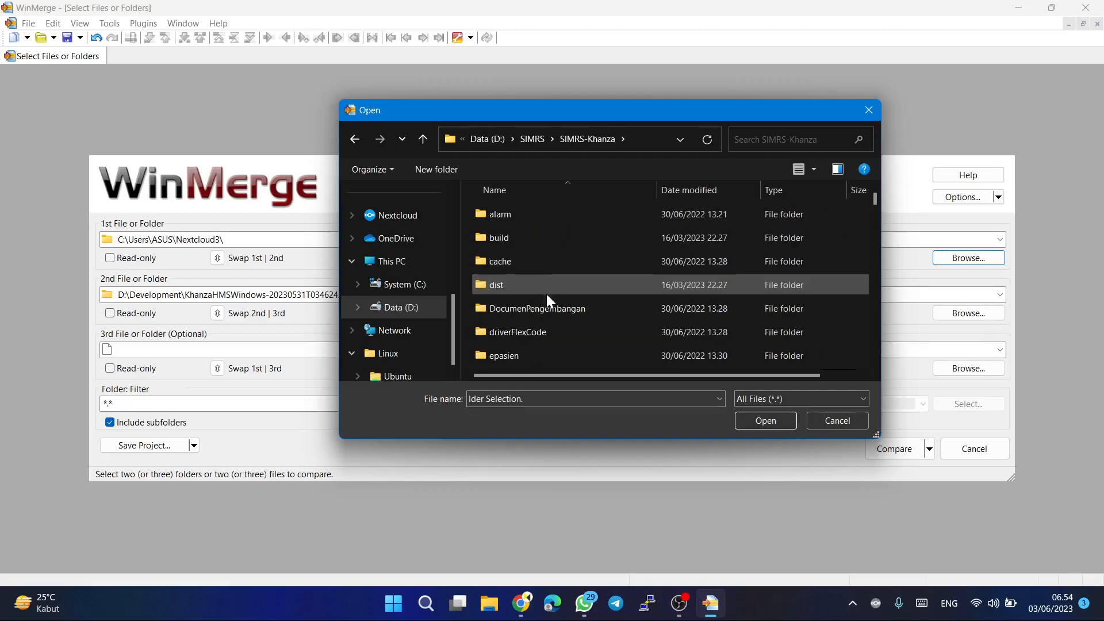
pyautogui.scroll(-4, 540, 327)
pyautogui.scroll(-5, 540, 327)
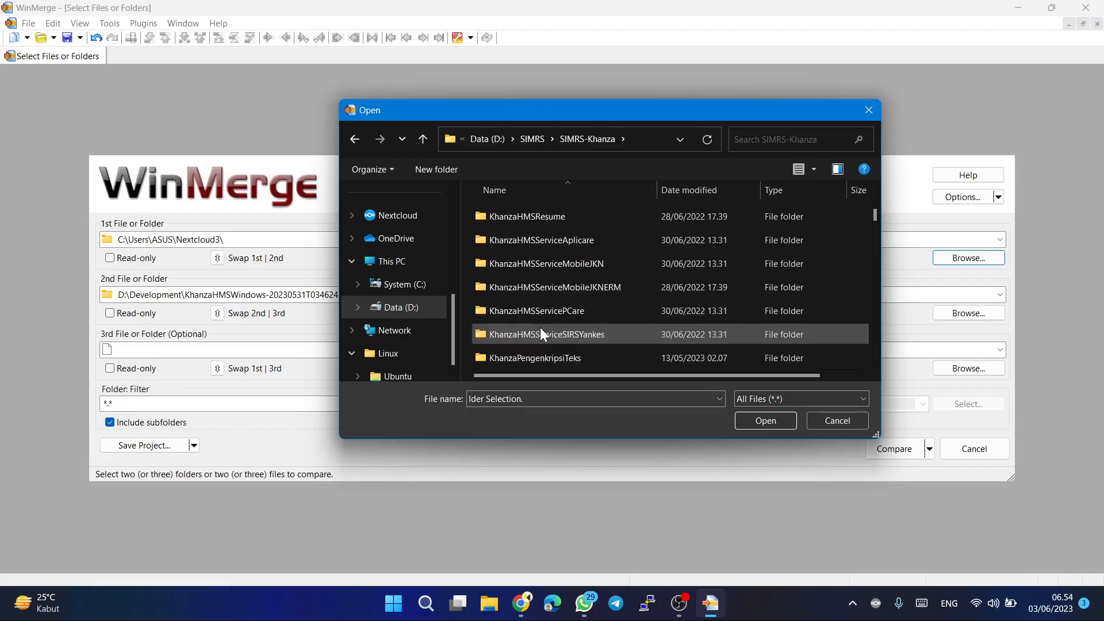
pyautogui.scroll(4, 540, 327)
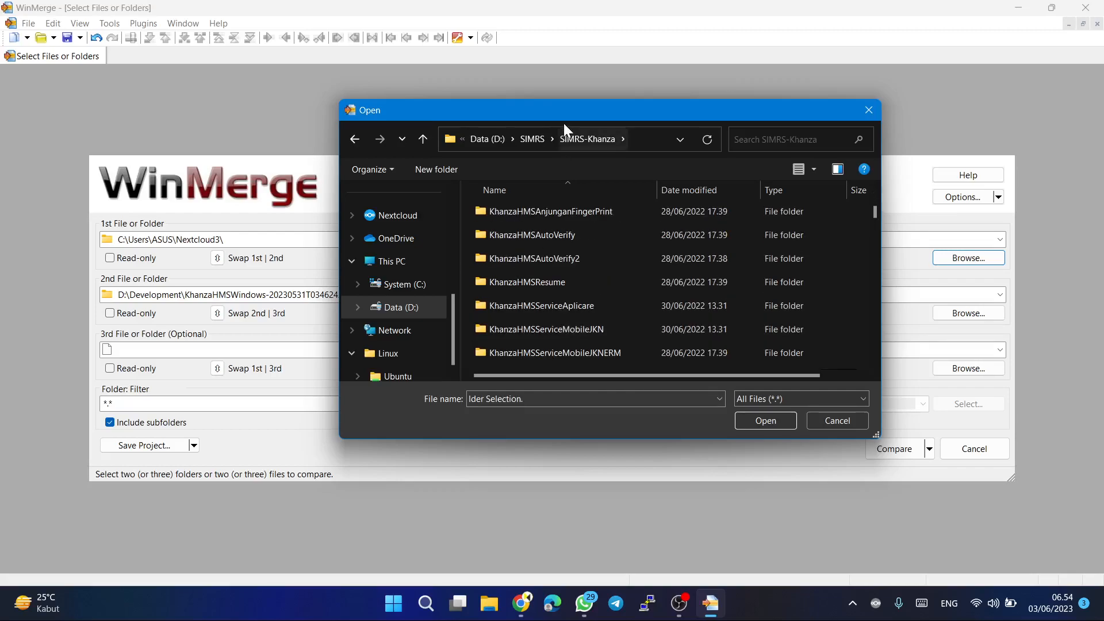
# Go back to the SIMRS folder and choose D:\SIMRS\SIMRS-Khanza as the first folder to compare.
pyautogui.click(536, 138)
pyautogui.click(533, 357)
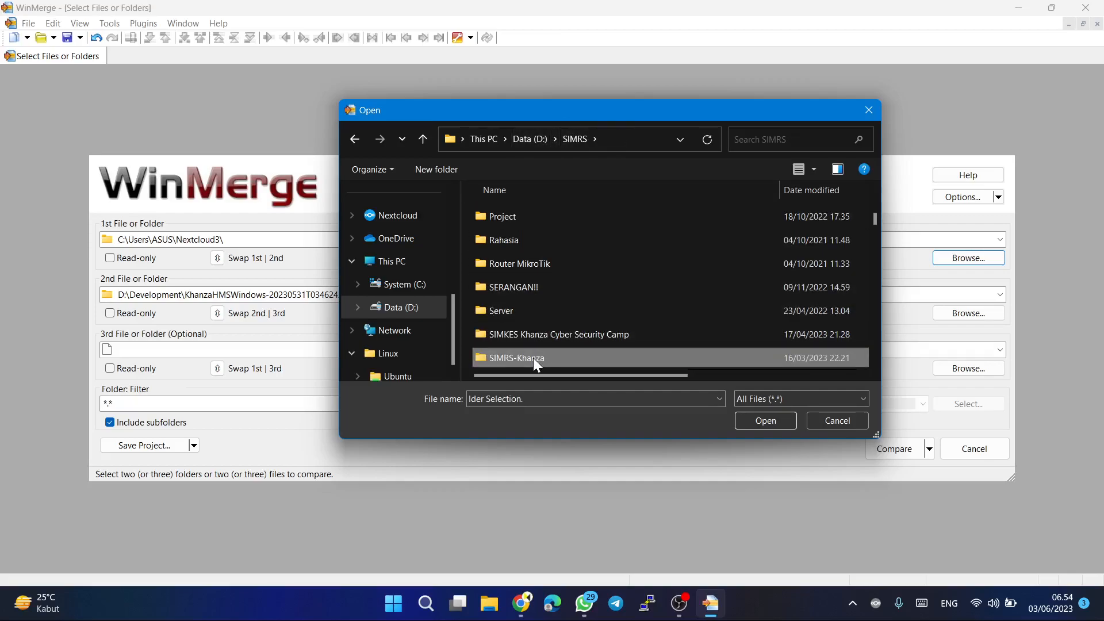
pyautogui.click(750, 419)
pyautogui.click(769, 416)
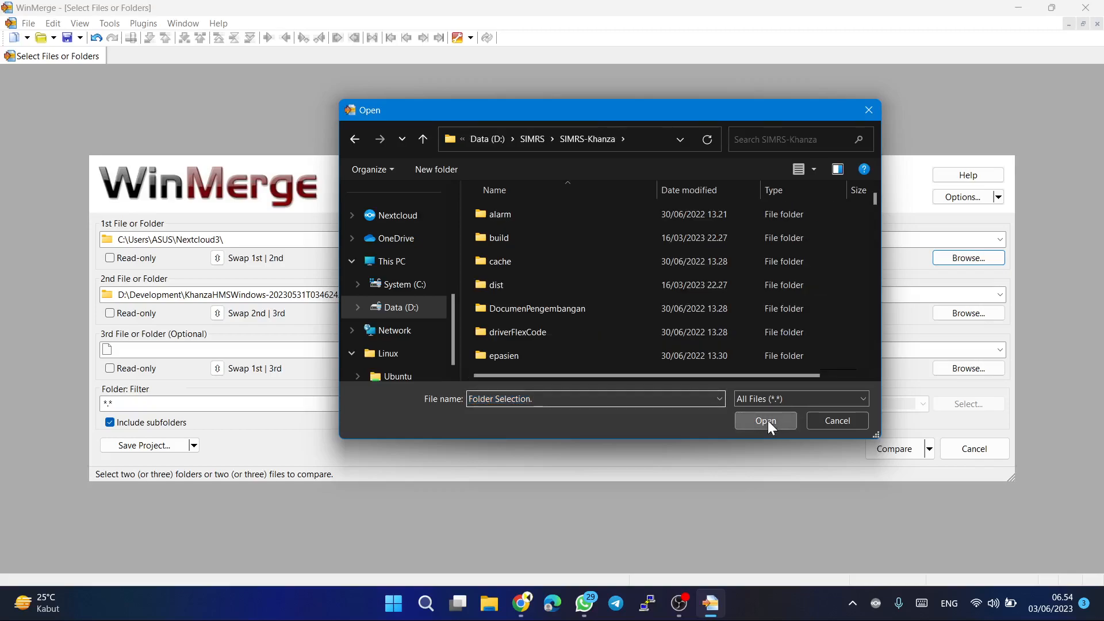
pyautogui.click(768, 419)
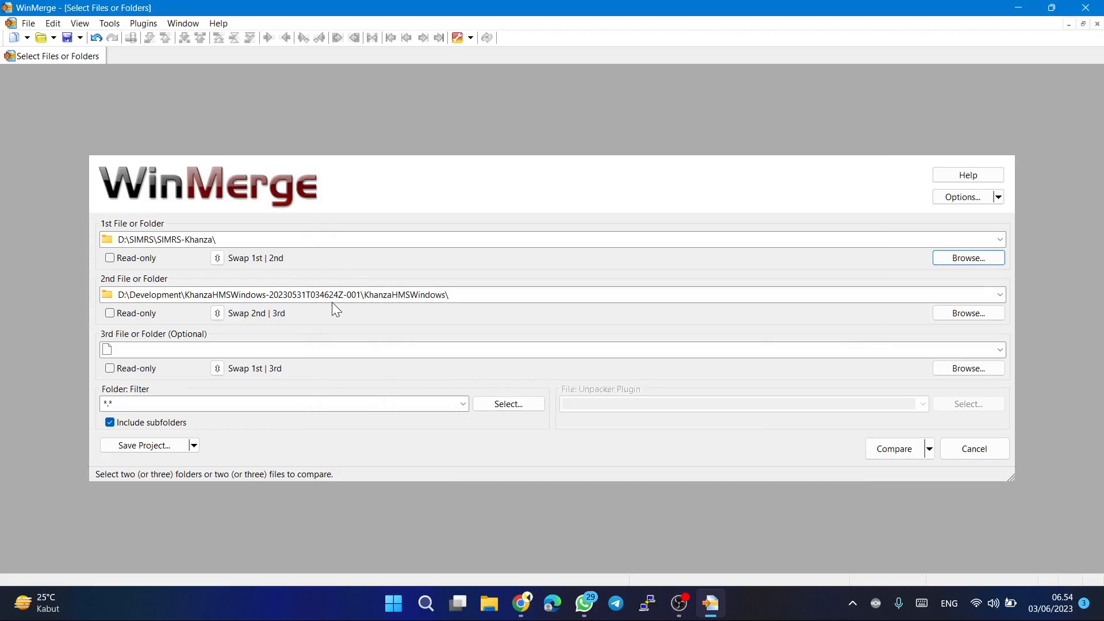
# Choose the SIMRS-Khanza folder inside Nextcloud3 as the second folder to compare.
pyautogui.click(956, 313)
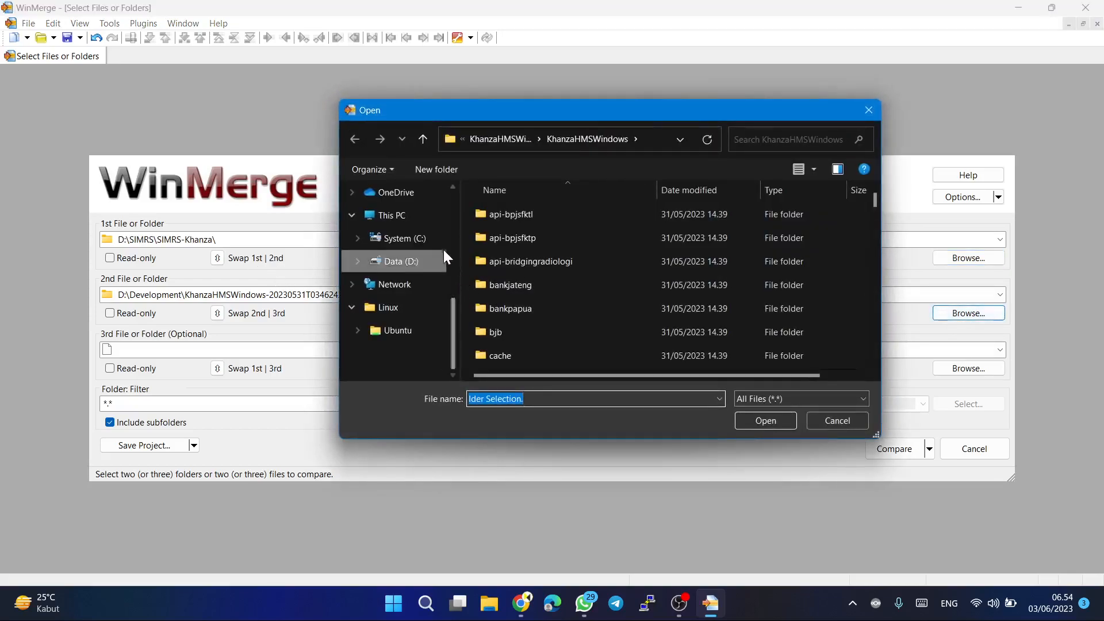
pyautogui.scroll(6, 433, 234)
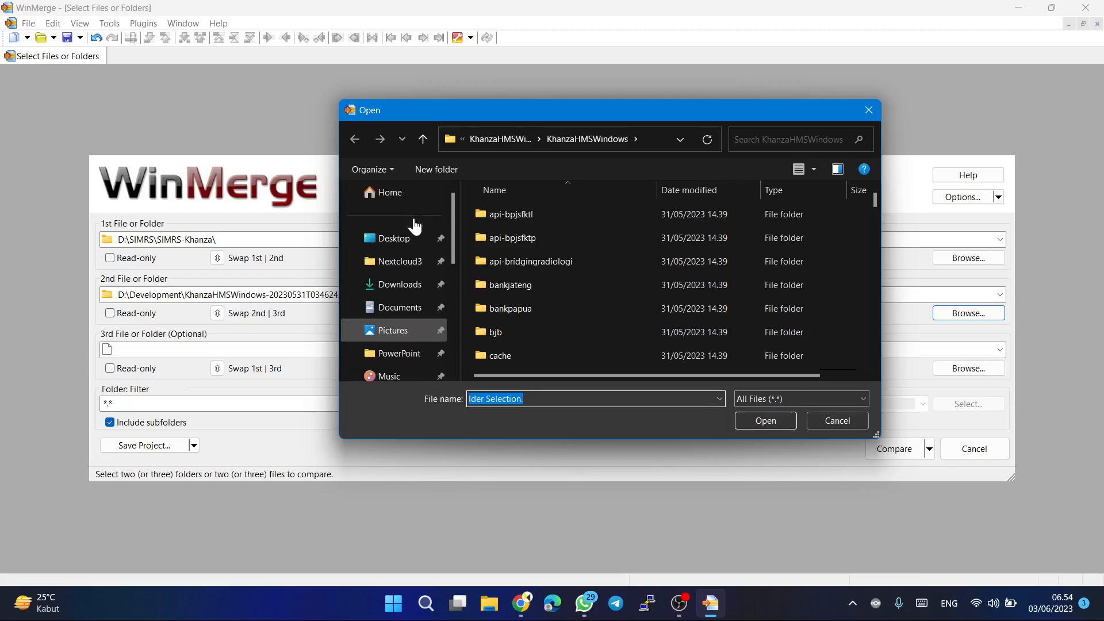
pyautogui.click(409, 266)
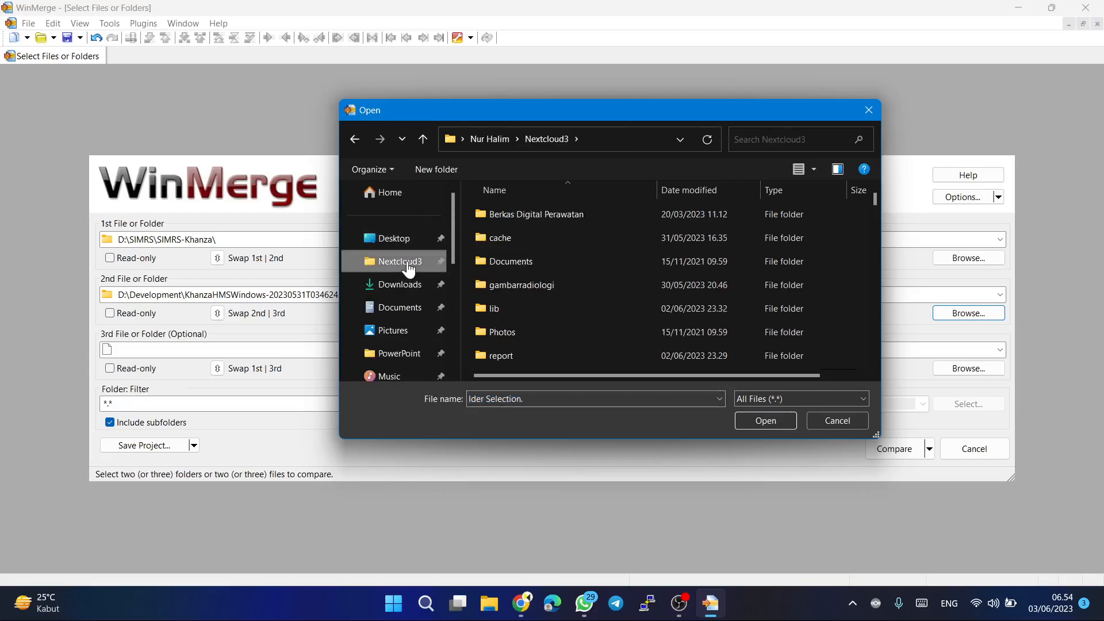
pyautogui.scroll(-3, 511, 315)
pyautogui.scroll(3, 510, 315)
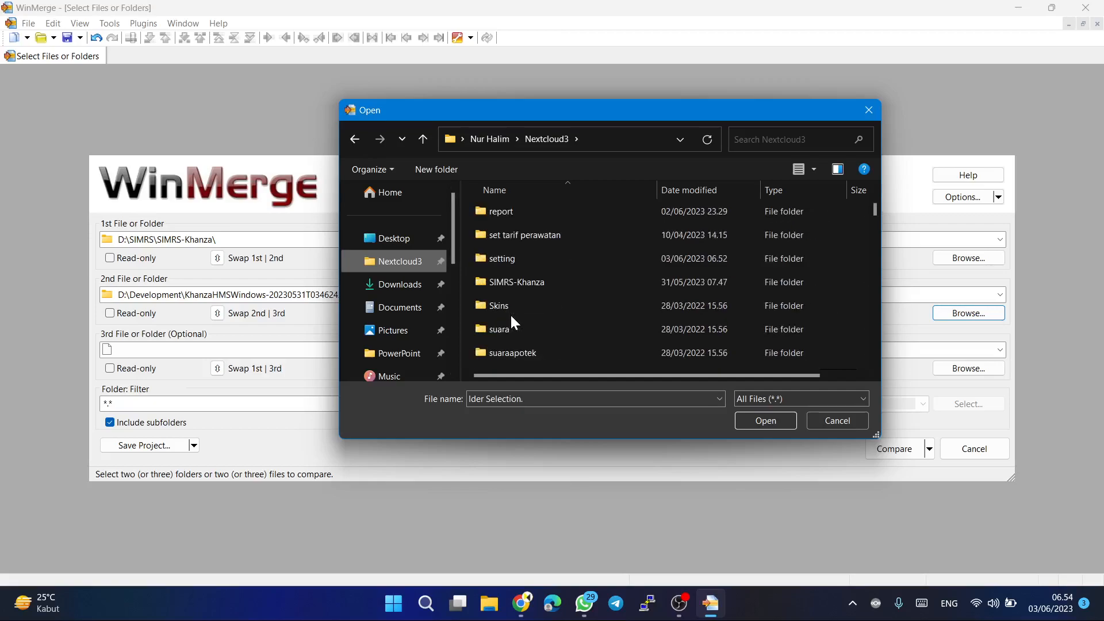
pyautogui.click(515, 288)
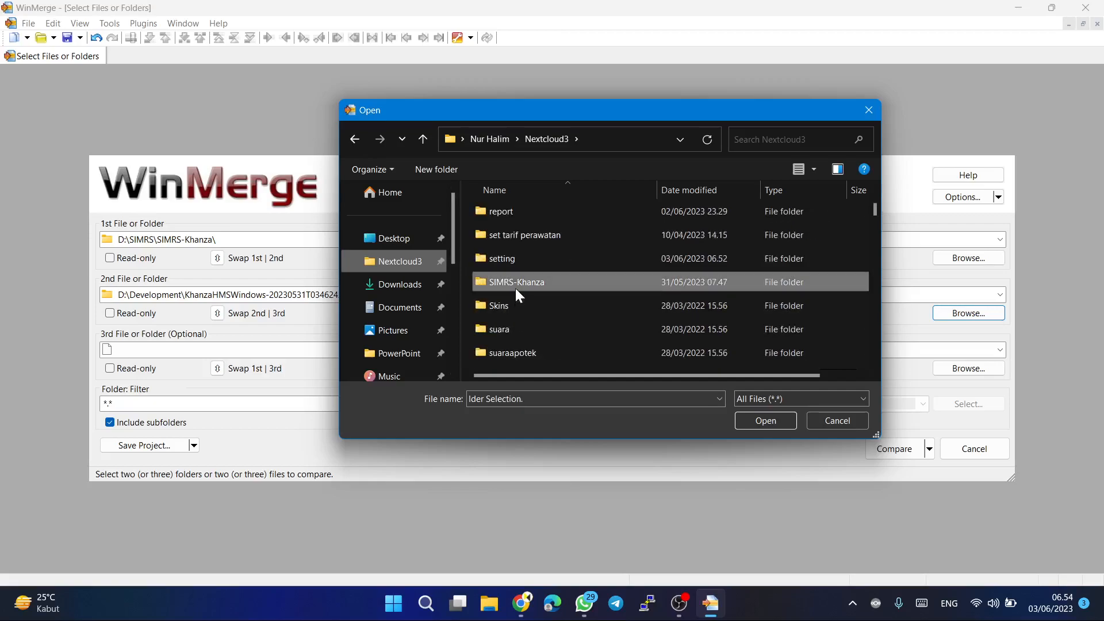
pyautogui.click(759, 421)
pyautogui.click(758, 420)
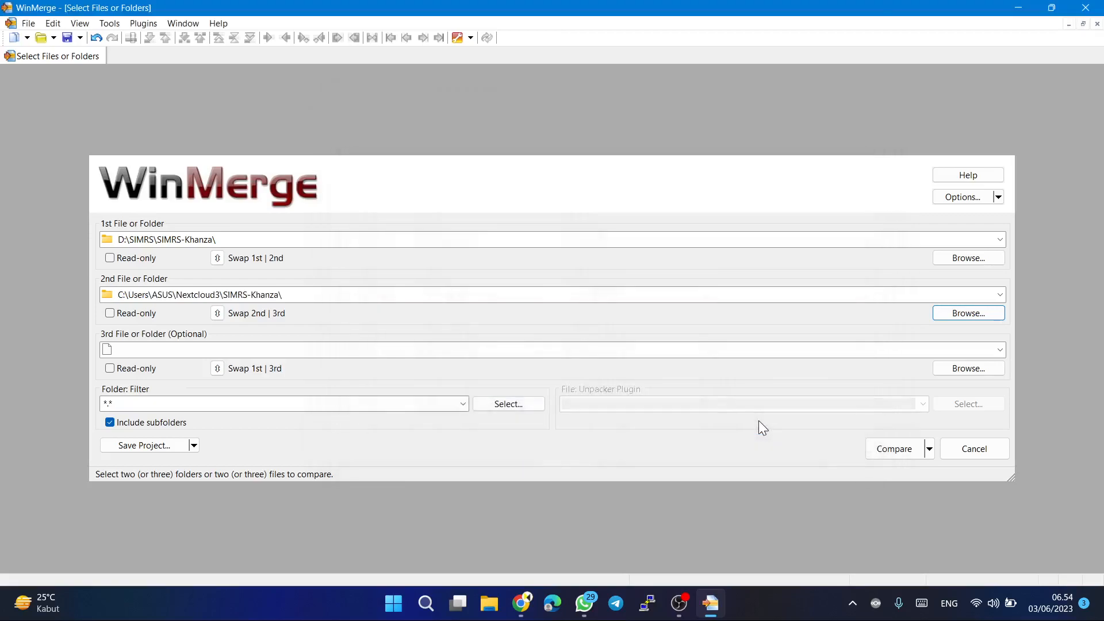
# Compare the two SIMRS-Khanza folders including subfolders, and look through the list from the dist folder down past file.css.
pyautogui.click(885, 453)
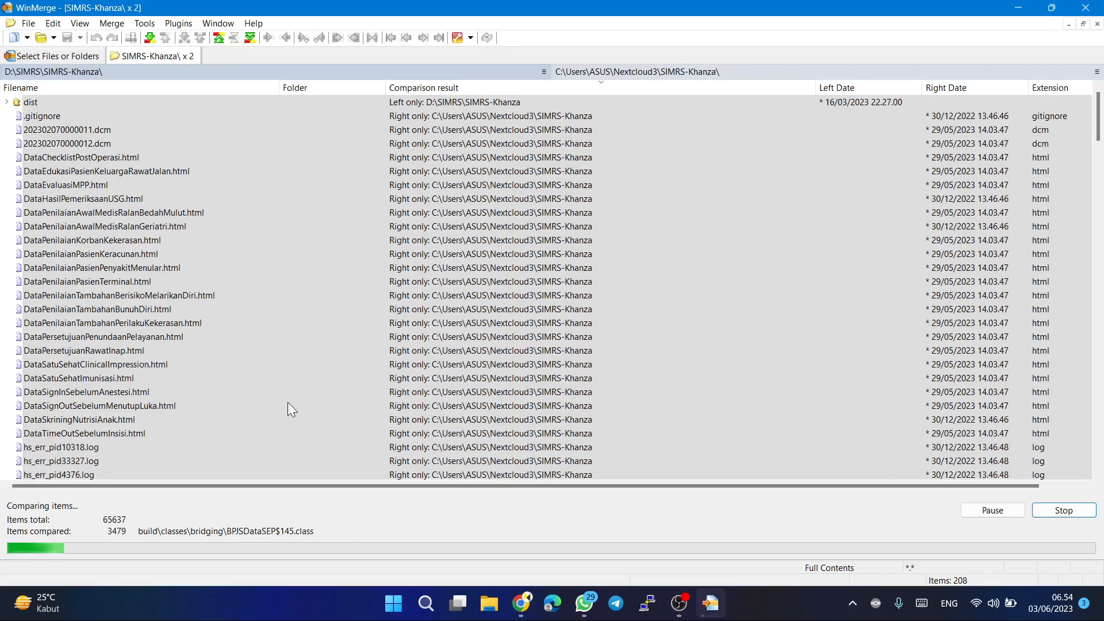
pyautogui.scroll(-1, 401, 412)
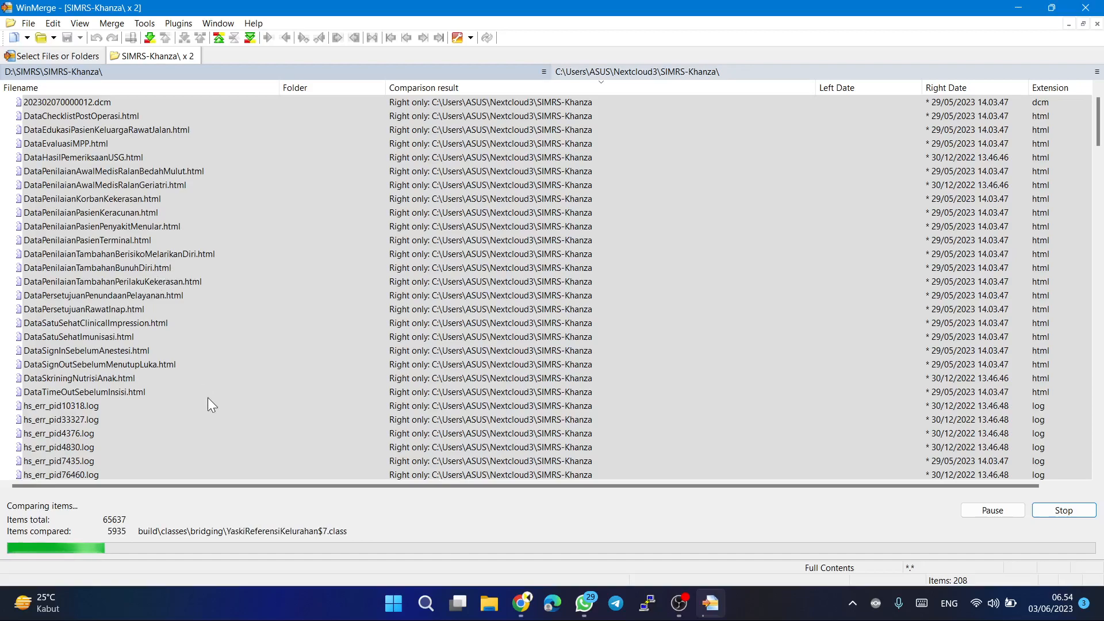
pyautogui.scroll(-5, 209, 398)
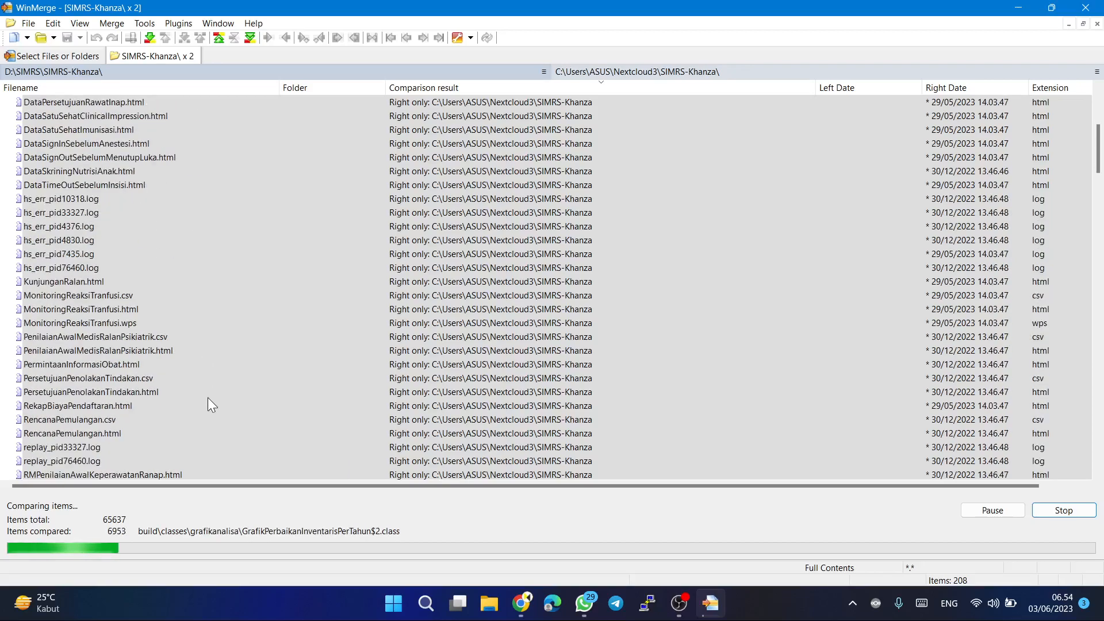
pyautogui.scroll(-10, 209, 398)
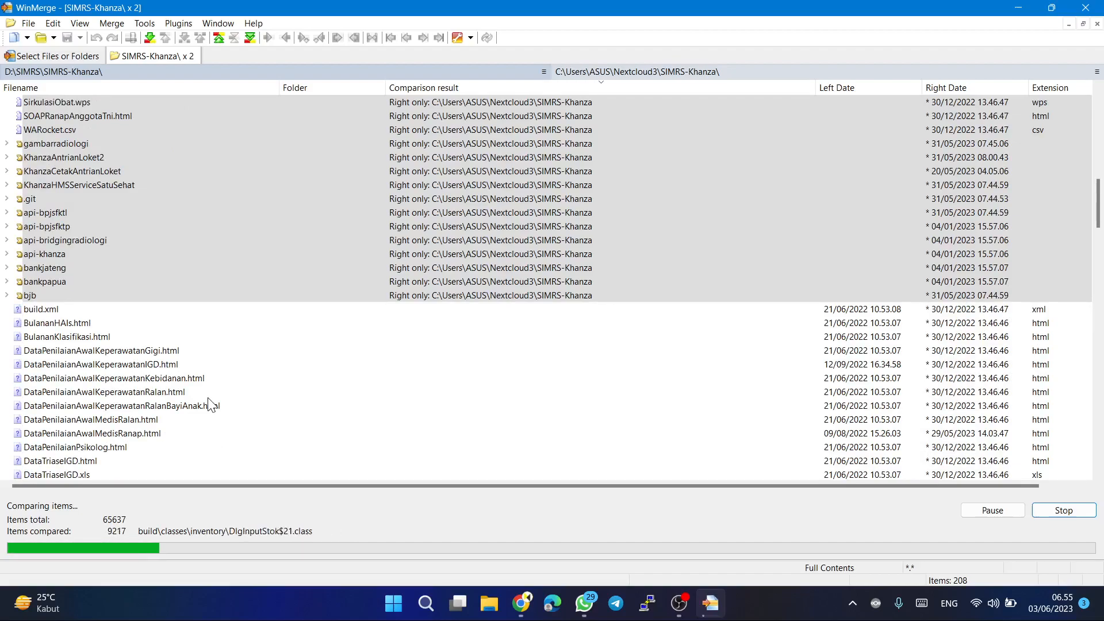
pyautogui.scroll(-3, 211, 406)
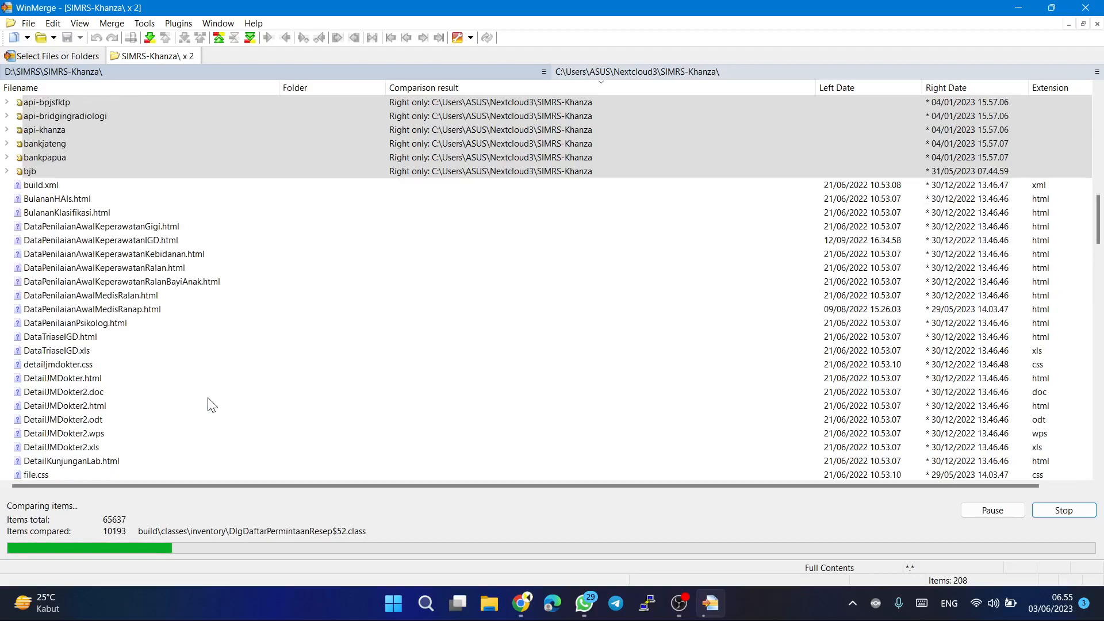
pyautogui.scroll(-3, 210, 403)
pyautogui.scroll(5, 208, 411)
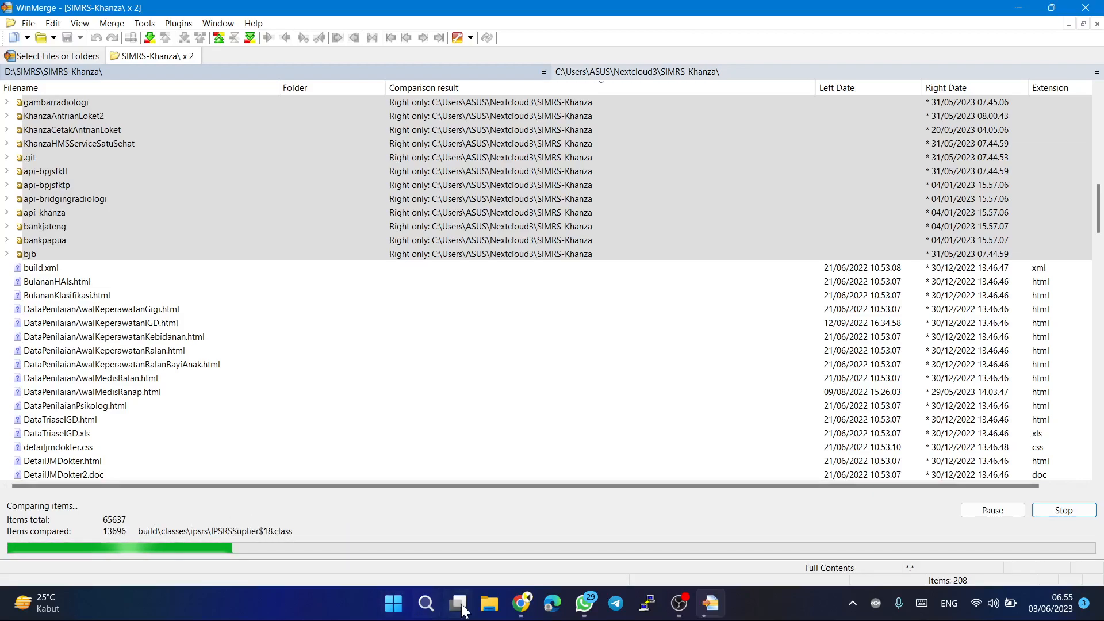
# Switch to WhatsApp, copy the name "Beyond Compare" from the AI reply about comparing folders, and read through the reply's instructions.
pyautogui.moveTo(518, 608)
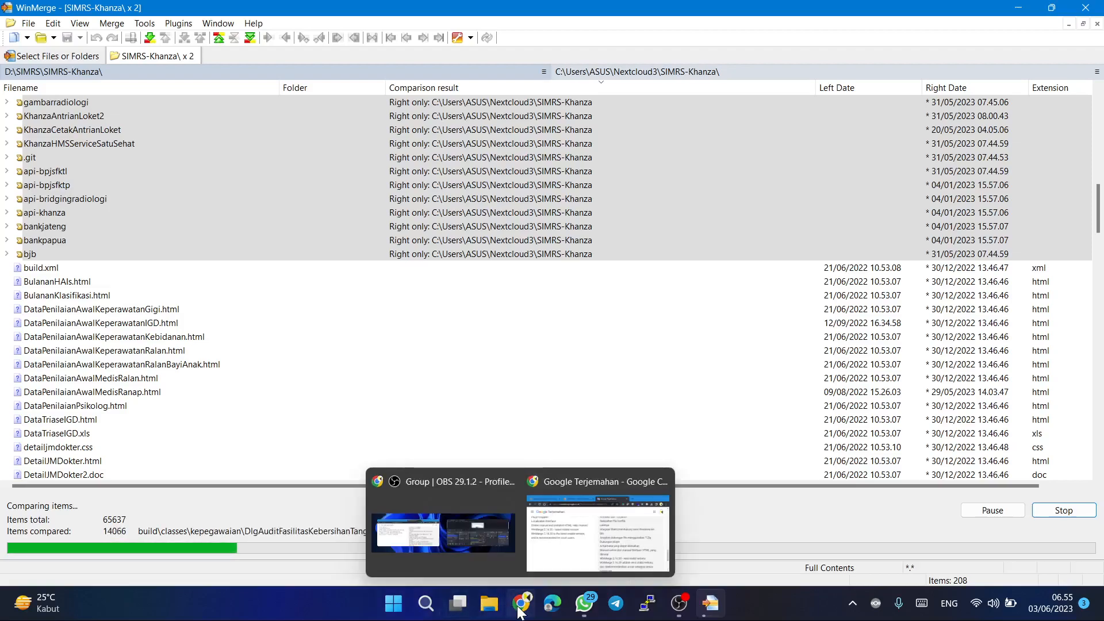
pyautogui.click(582, 609)
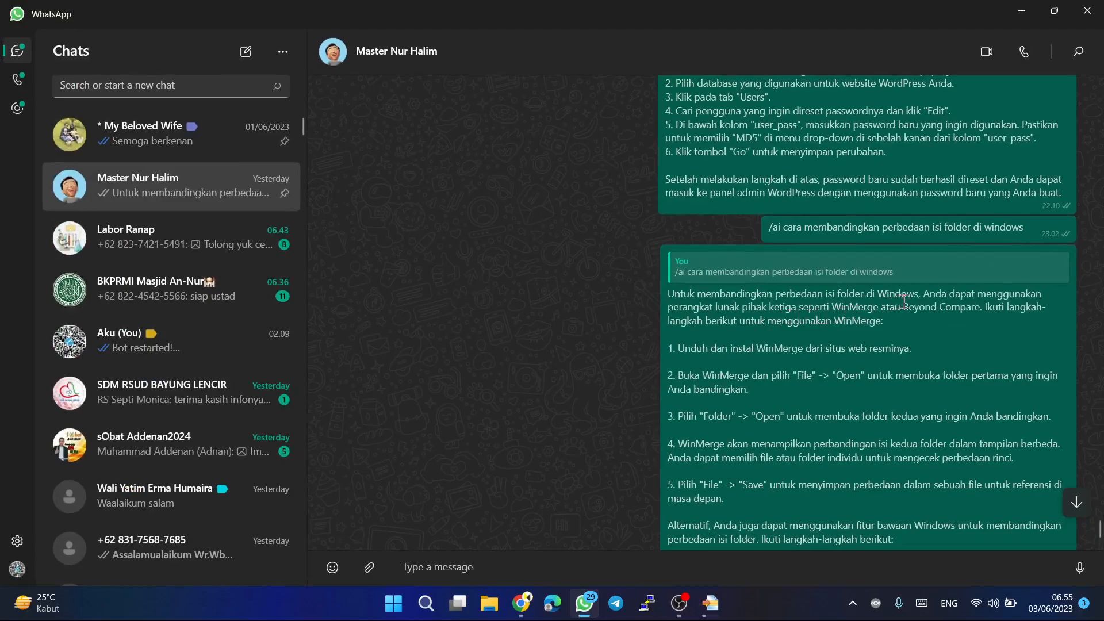
pyautogui.moveTo(907, 304); pyautogui.dragTo(939, 304)
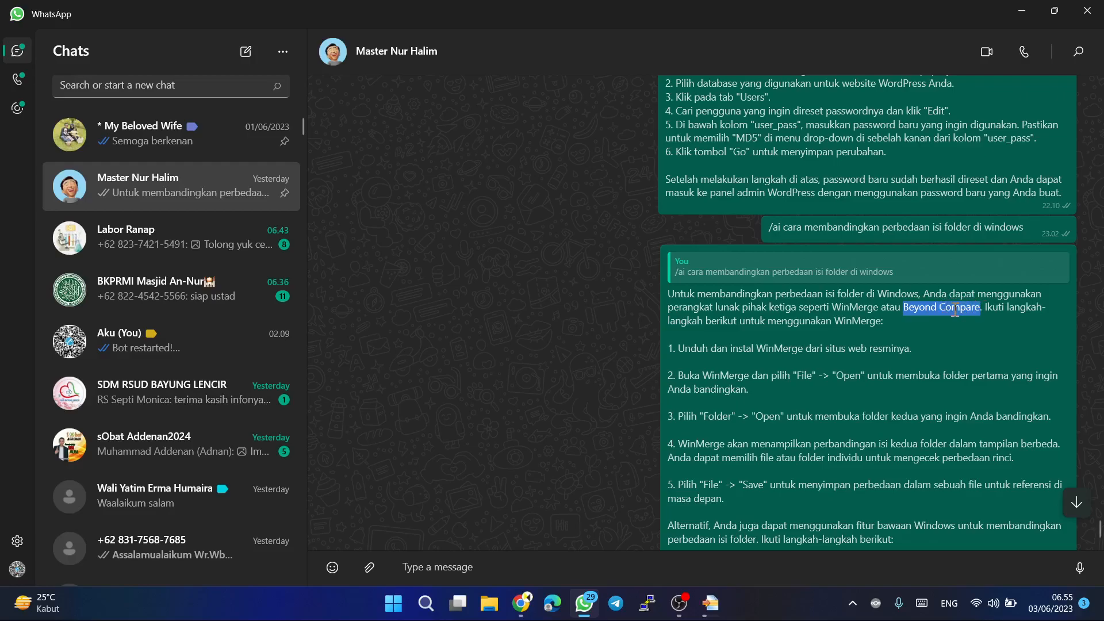
pyautogui.rightClick(954, 310)
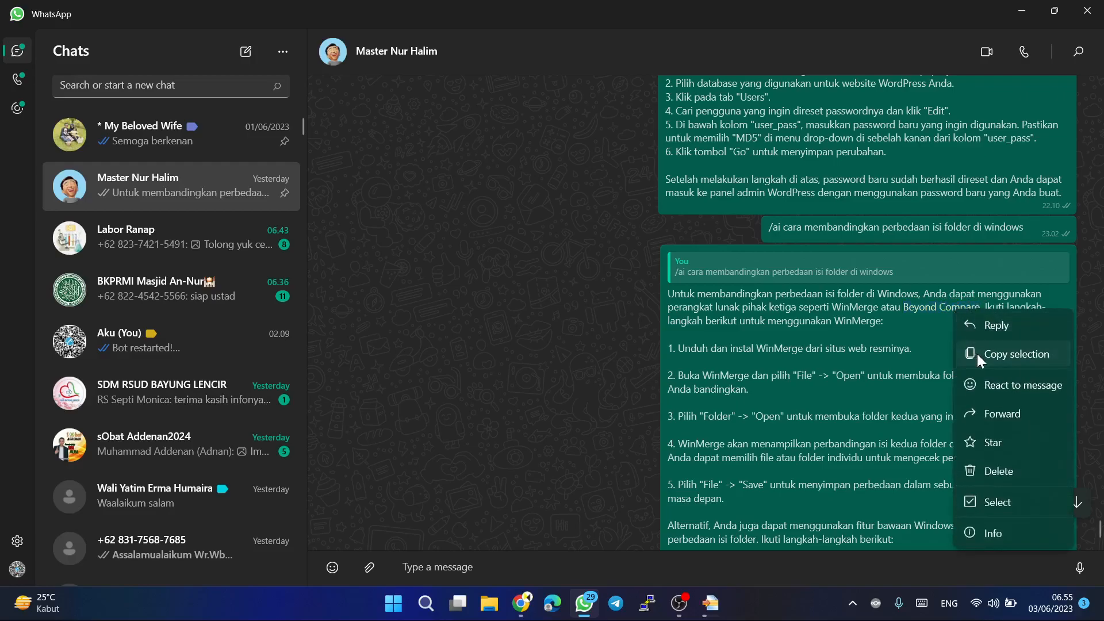
pyautogui.click(978, 354)
pyautogui.scroll(-6, 978, 354)
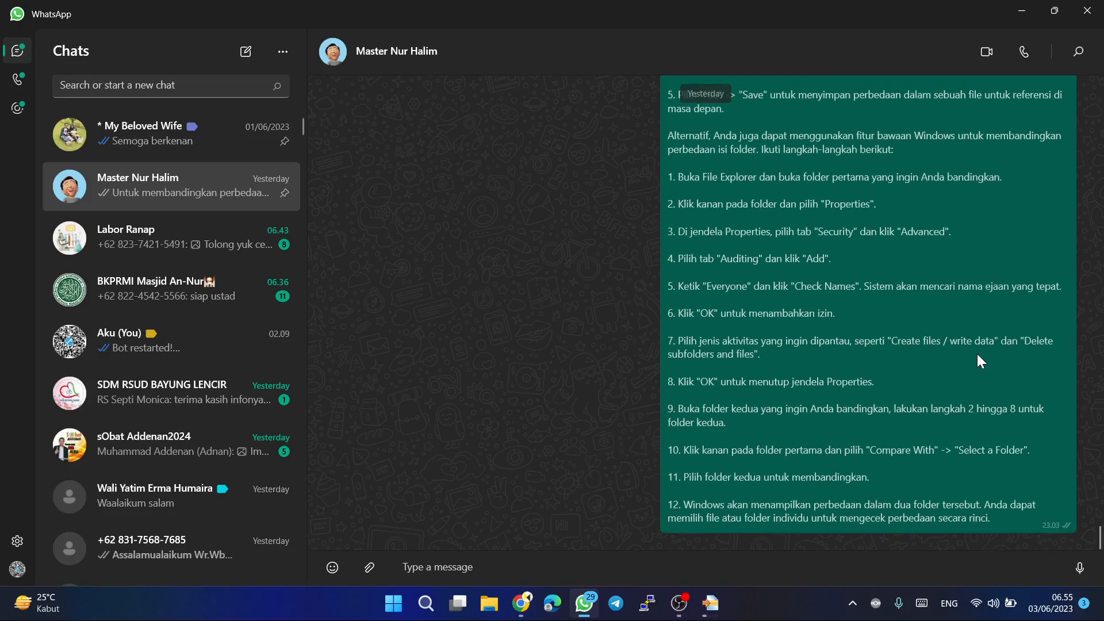
pyautogui.scroll(3, 803, 299)
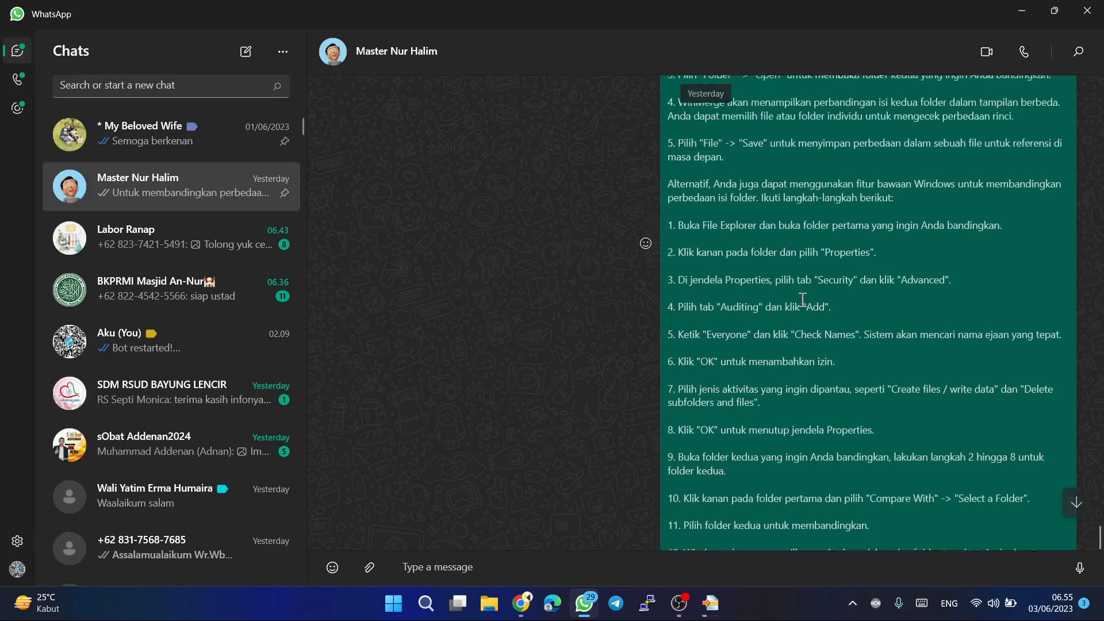
pyautogui.scroll(8, 803, 299)
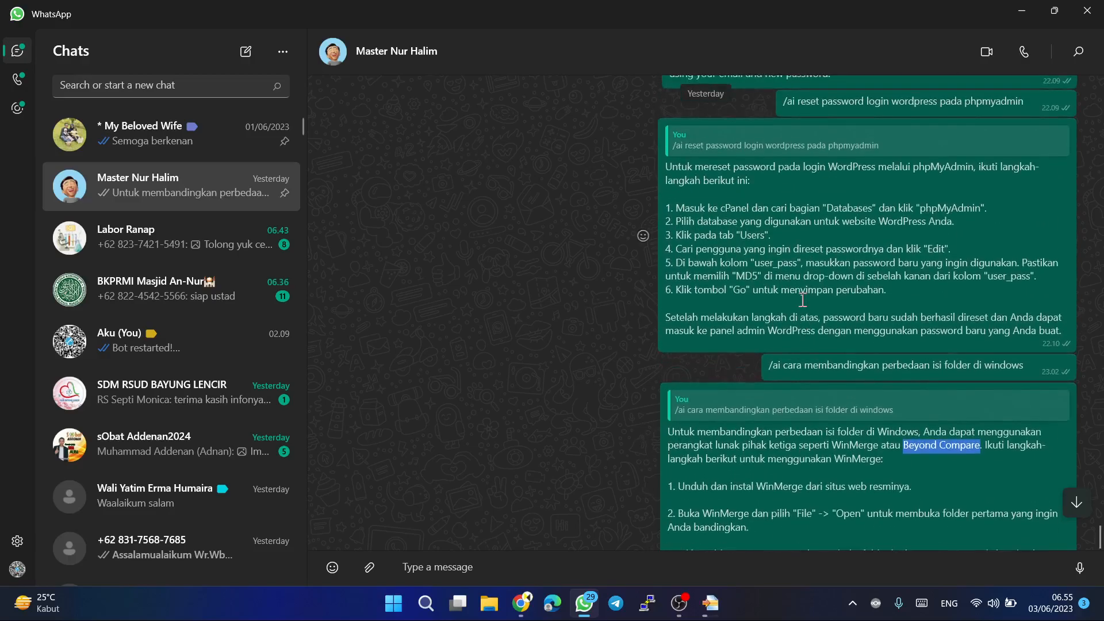
pyautogui.scroll(-9, 803, 299)
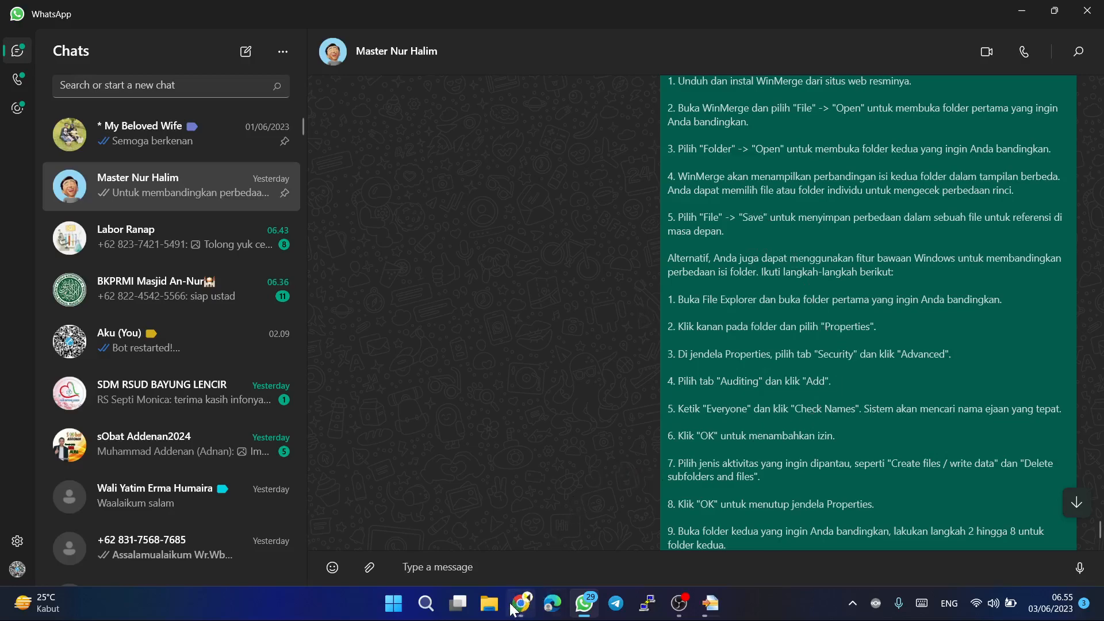
# Switch to the Chrome window showing winmerge.org and maximize it.
pyautogui.moveTo(525, 611)
pyautogui.click(521, 607)
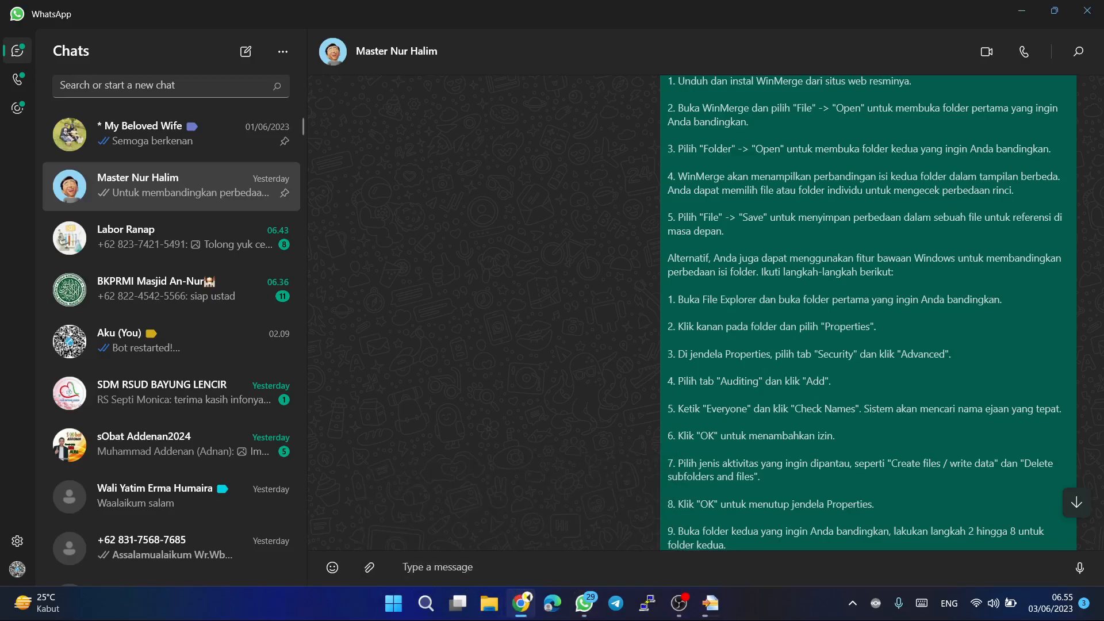
pyautogui.moveTo(322, 620); pyautogui.dragTo(368, 163)
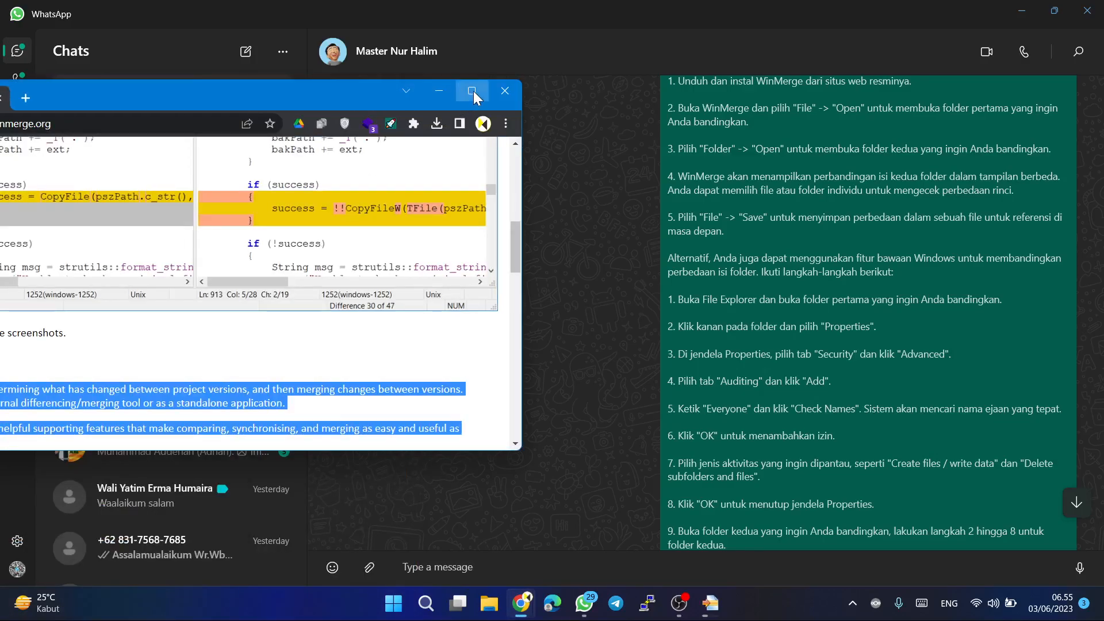
pyautogui.click(473, 91)
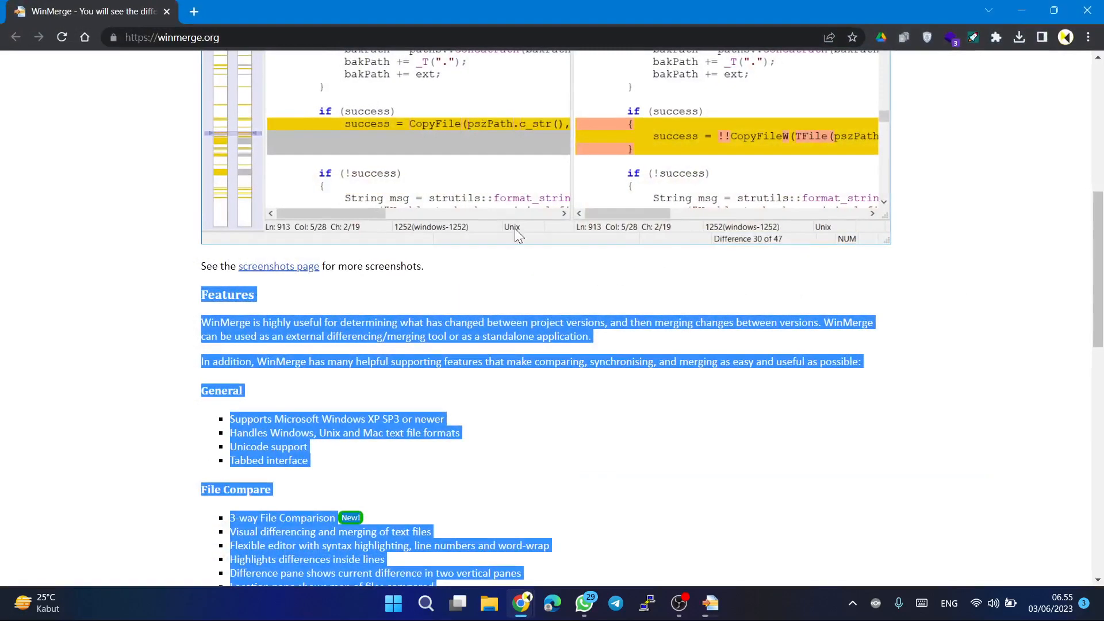
# Visit the WinMerge site's Documentation page and go on to its Downloads page.
pyautogui.scroll(7, 516, 229)
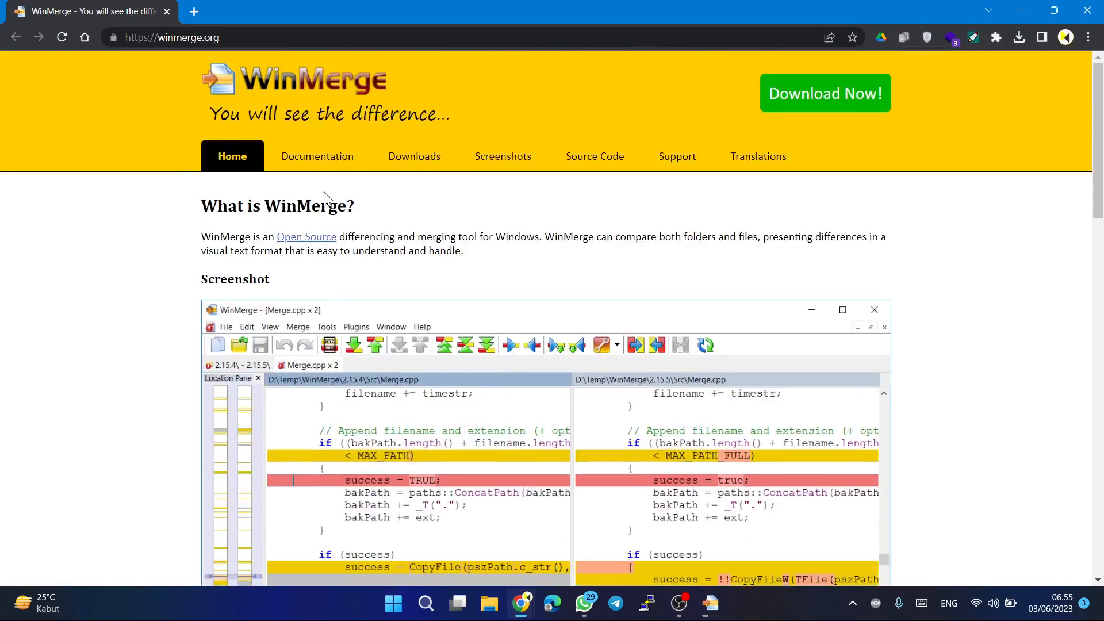
pyautogui.click(317, 161)
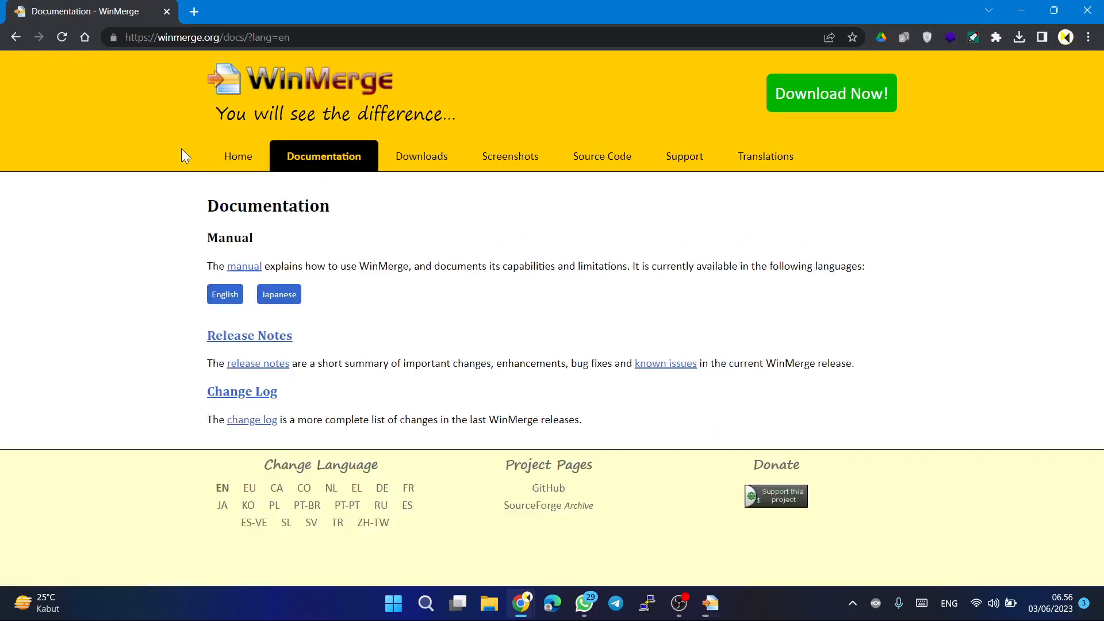
pyautogui.click(395, 163)
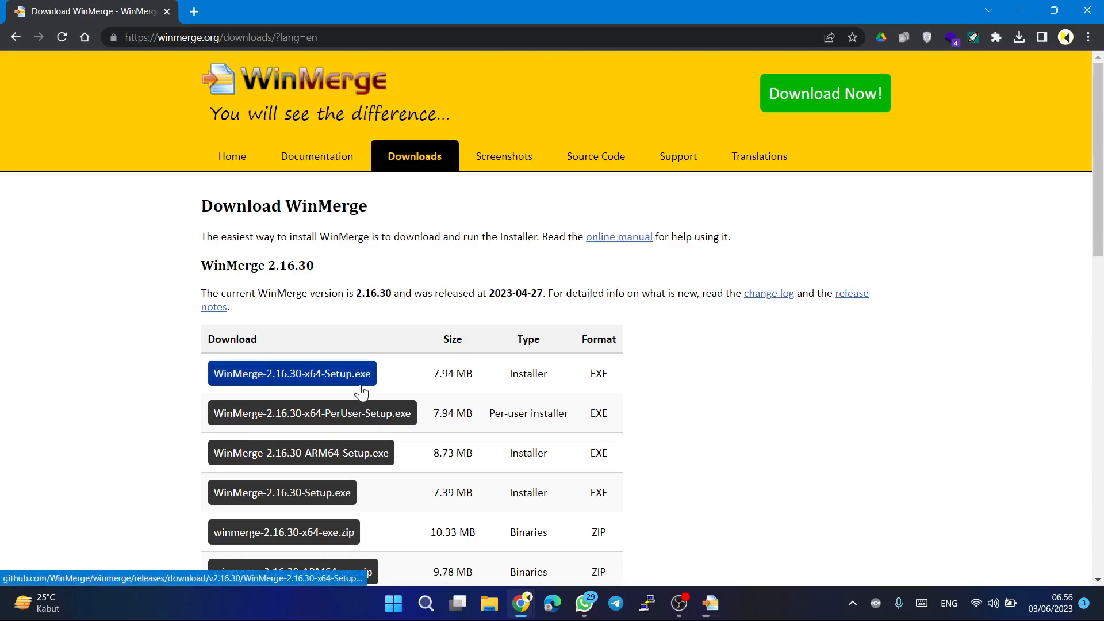
# Examine the WinMerge 2.16.30 downloads, system requirements, other versions and project file releases, and return to the page's beginning.
pyautogui.scroll(-2, 401, 475)
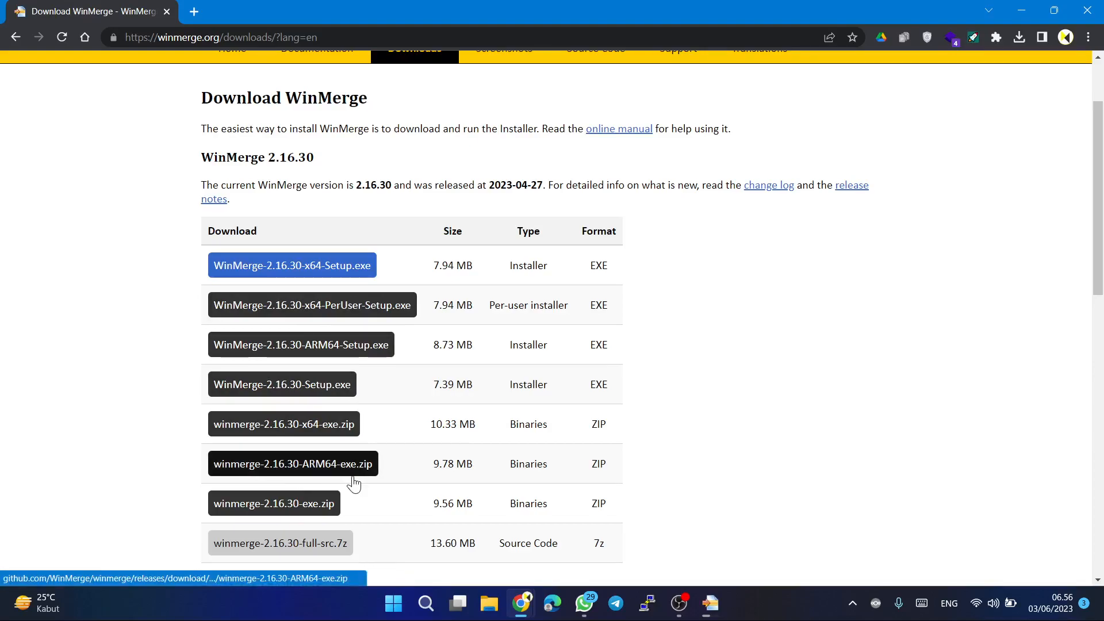
pyautogui.scroll(-2, 354, 484)
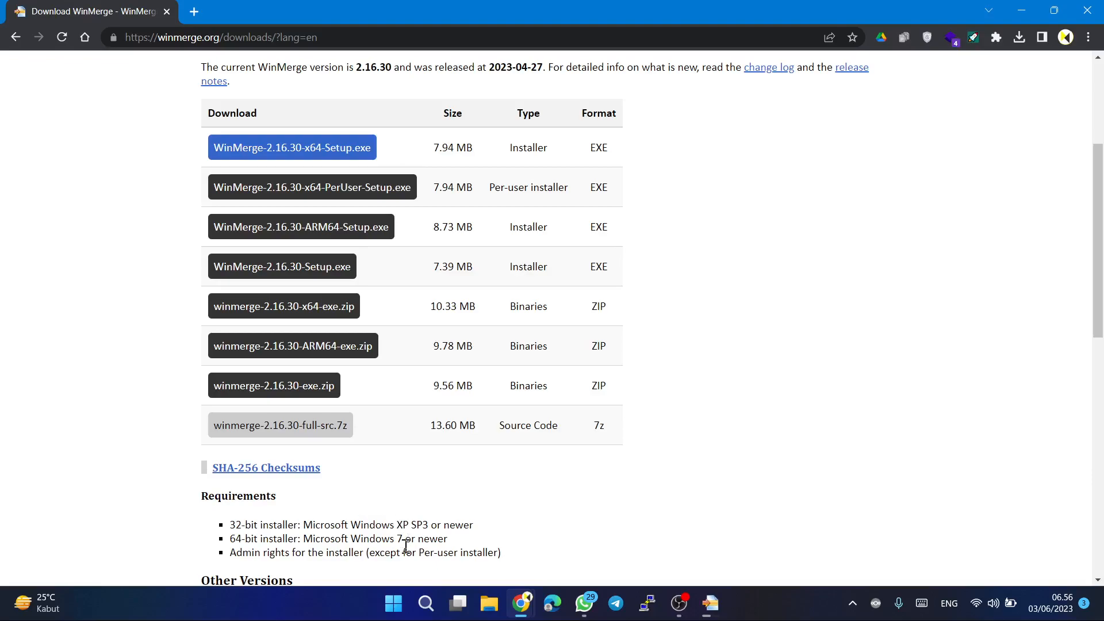
pyautogui.scroll(-1, 405, 547)
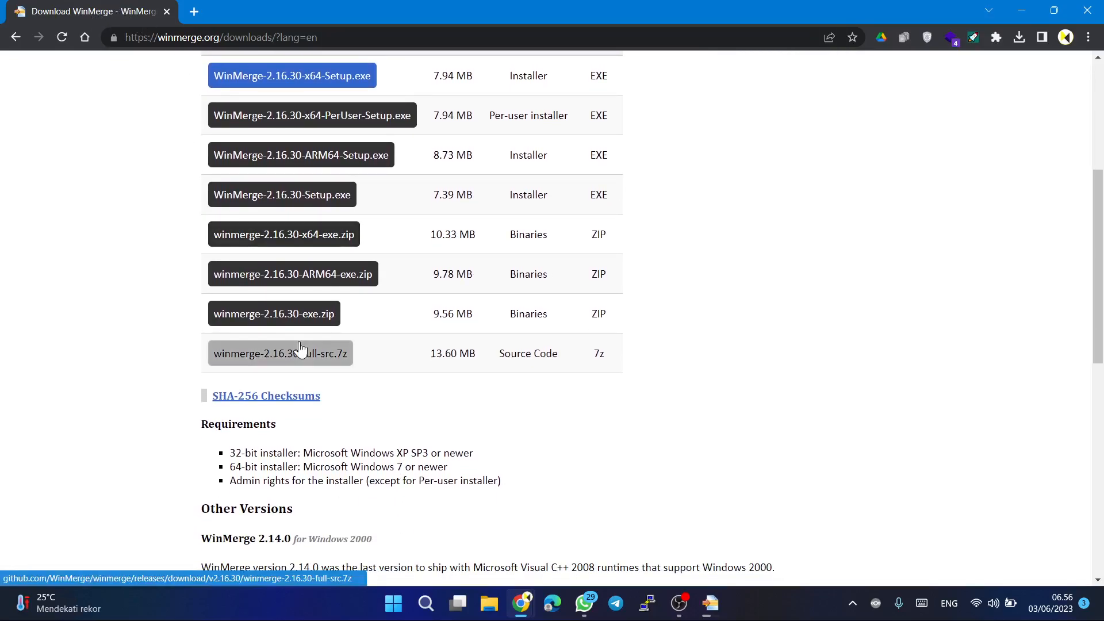
pyautogui.scroll(-2, 301, 345)
pyautogui.scroll(-2, 300, 342)
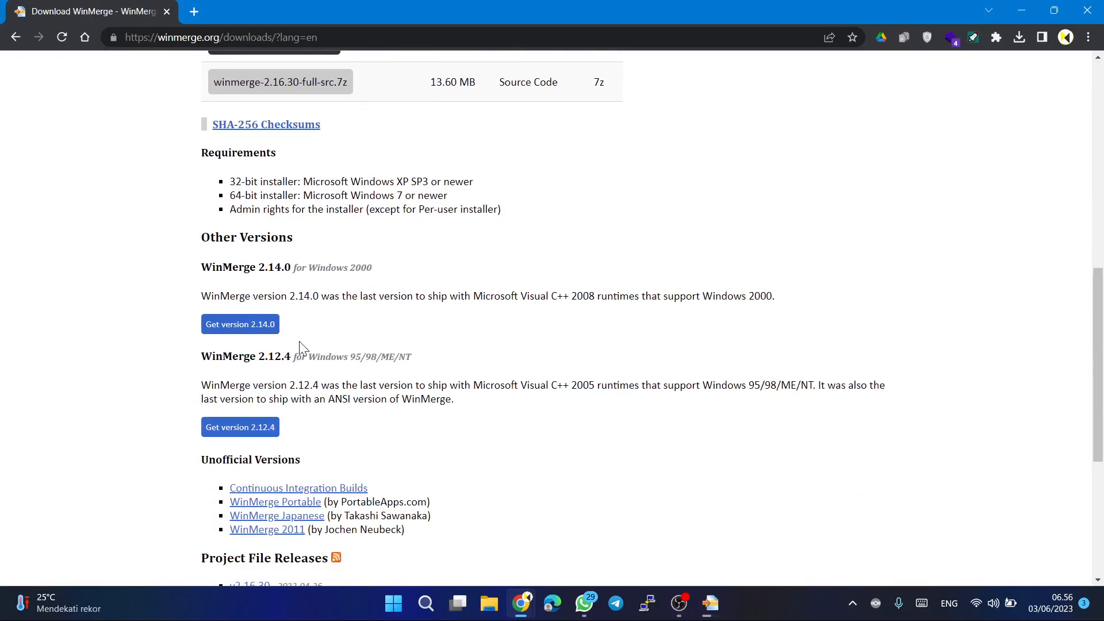
pyautogui.scroll(-1, 301, 347)
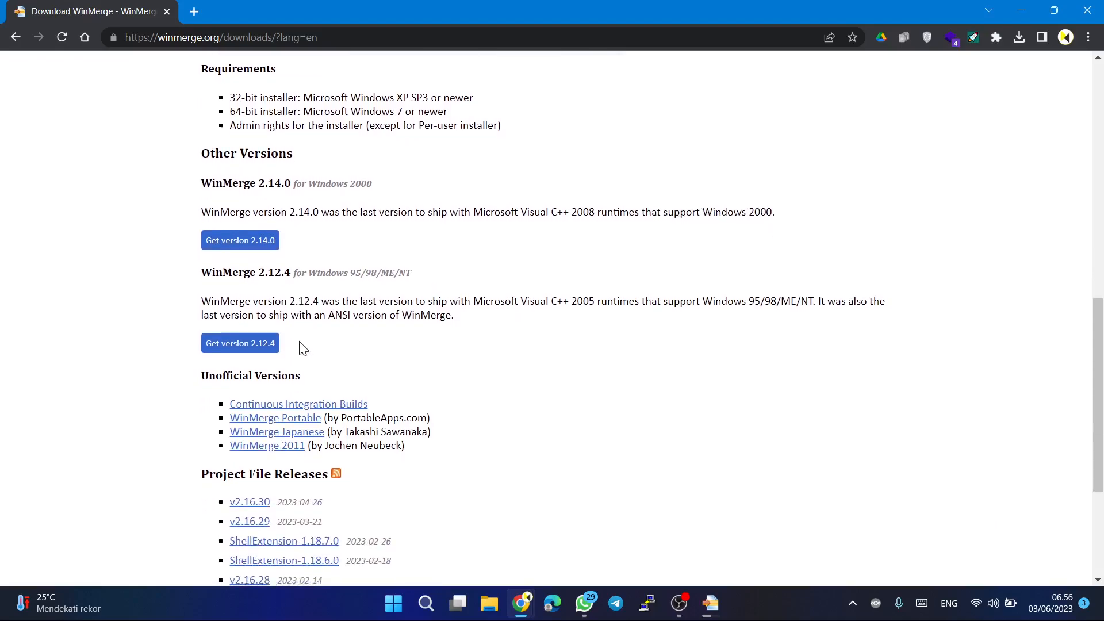
pyautogui.scroll(-2, 303, 347)
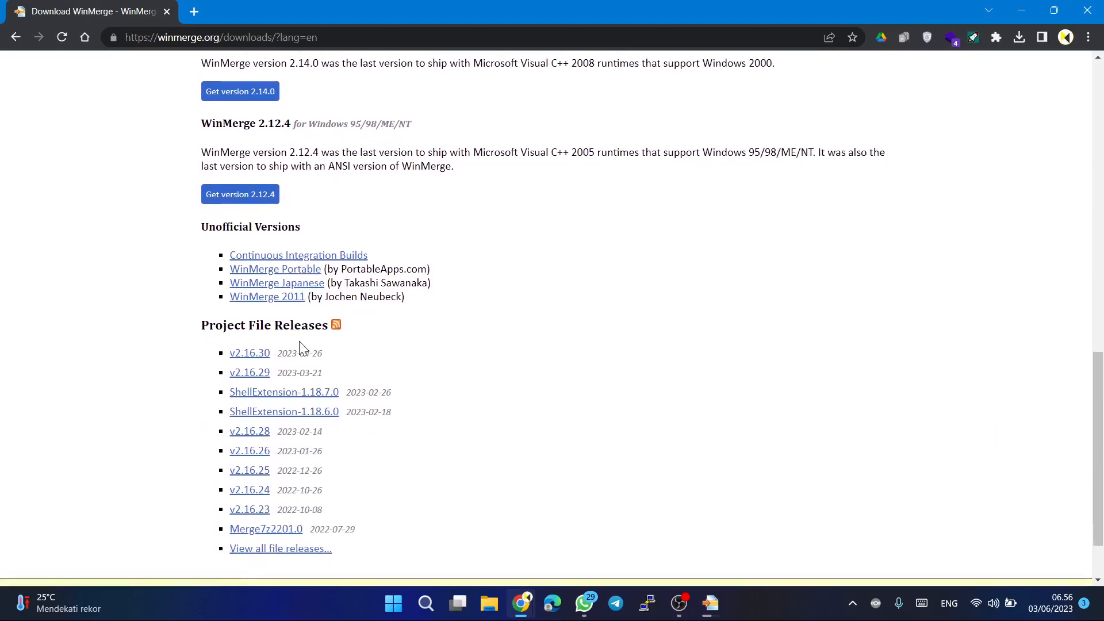
pyautogui.scroll(-1, 303, 348)
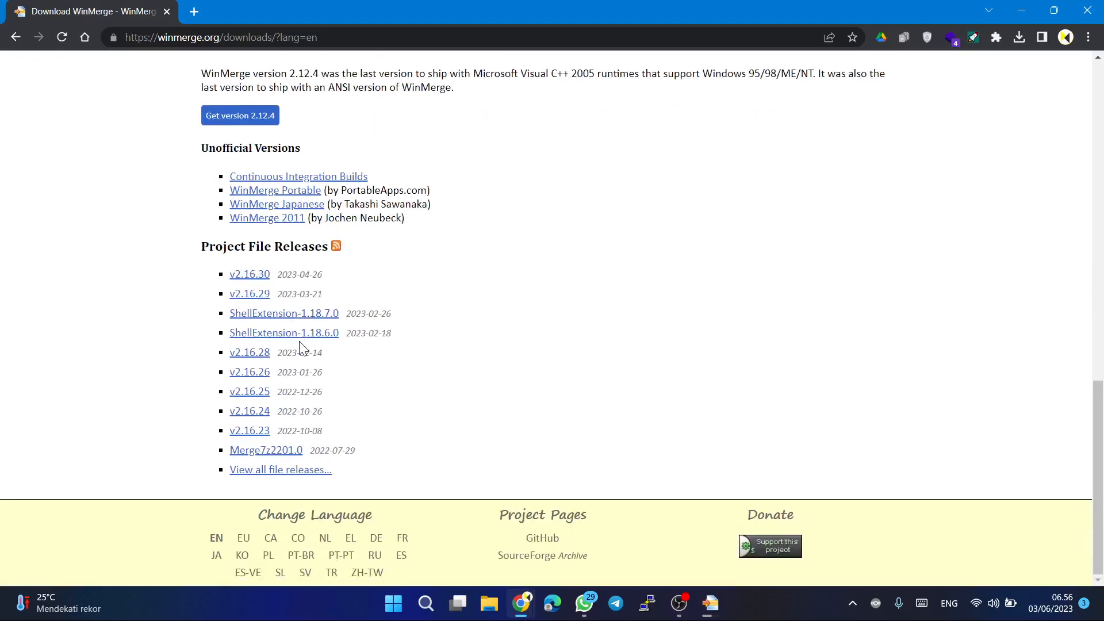
pyautogui.scroll(10, 300, 347)
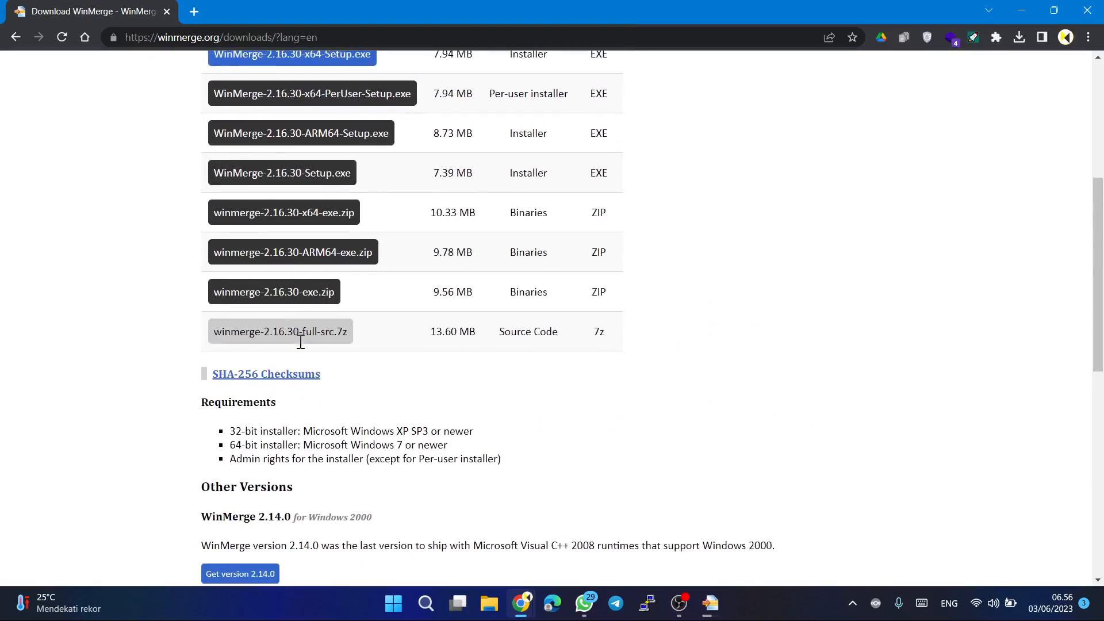
pyautogui.scroll(3, 300, 347)
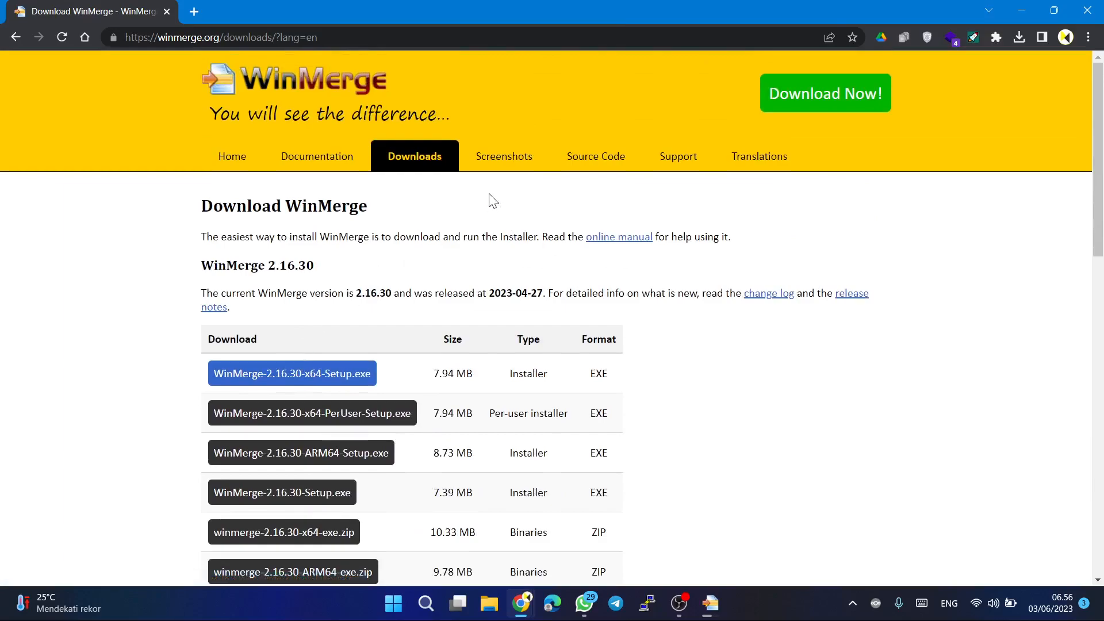
# Open the WinMerge site's Screenshots page and examine the File Comparison and 3-way File Comparison examples.
pyautogui.click(490, 158)
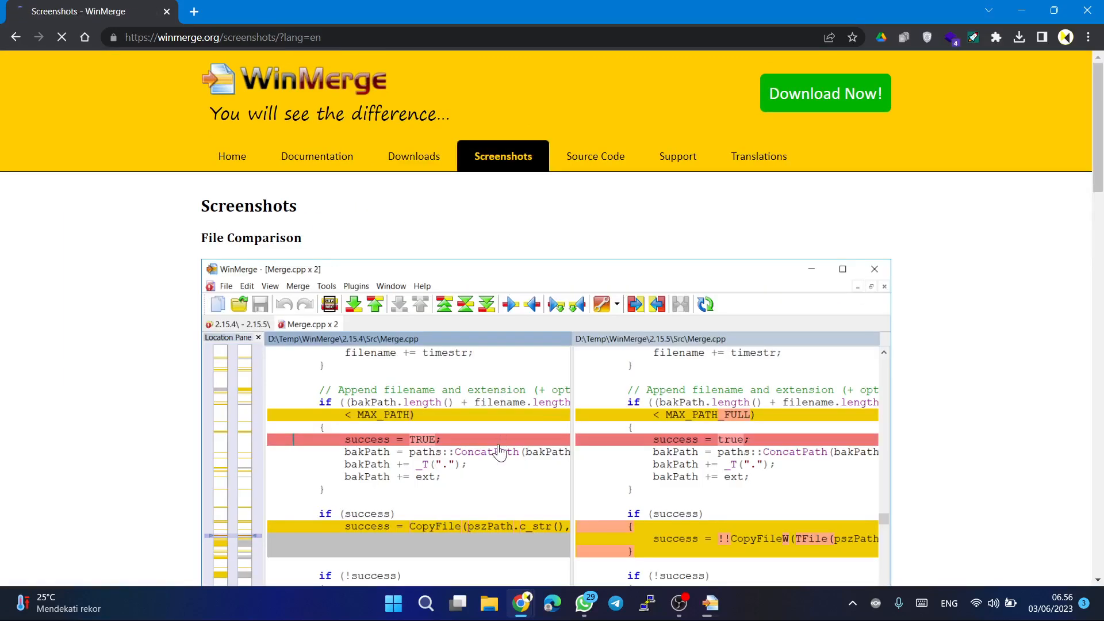
pyautogui.scroll(-5, 498, 453)
pyautogui.scroll(-6, 499, 453)
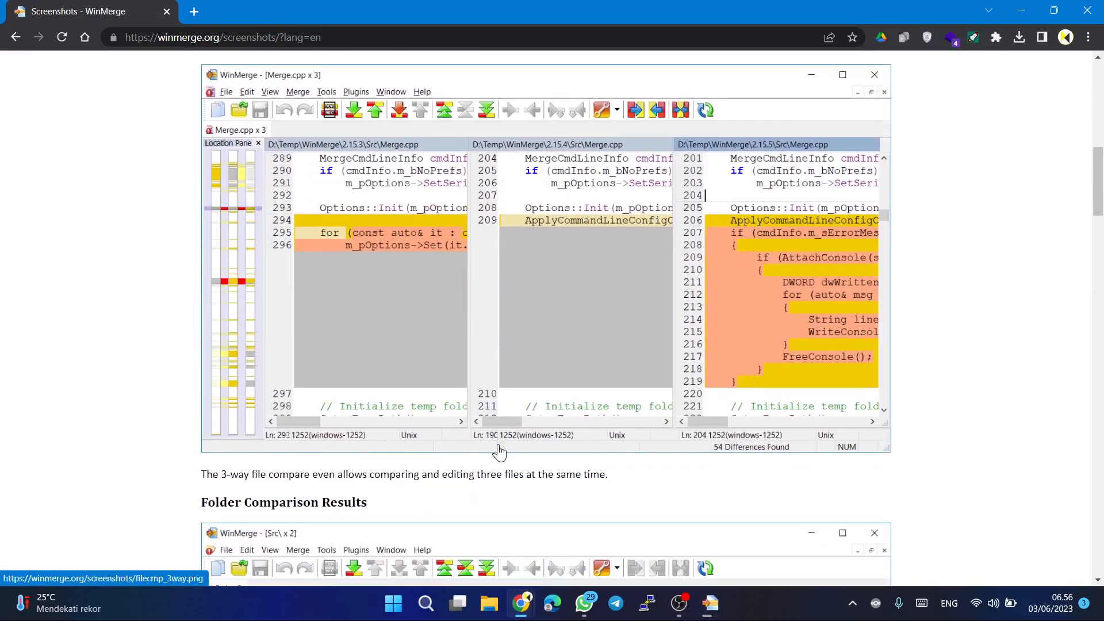
pyautogui.scroll(8, 499, 452)
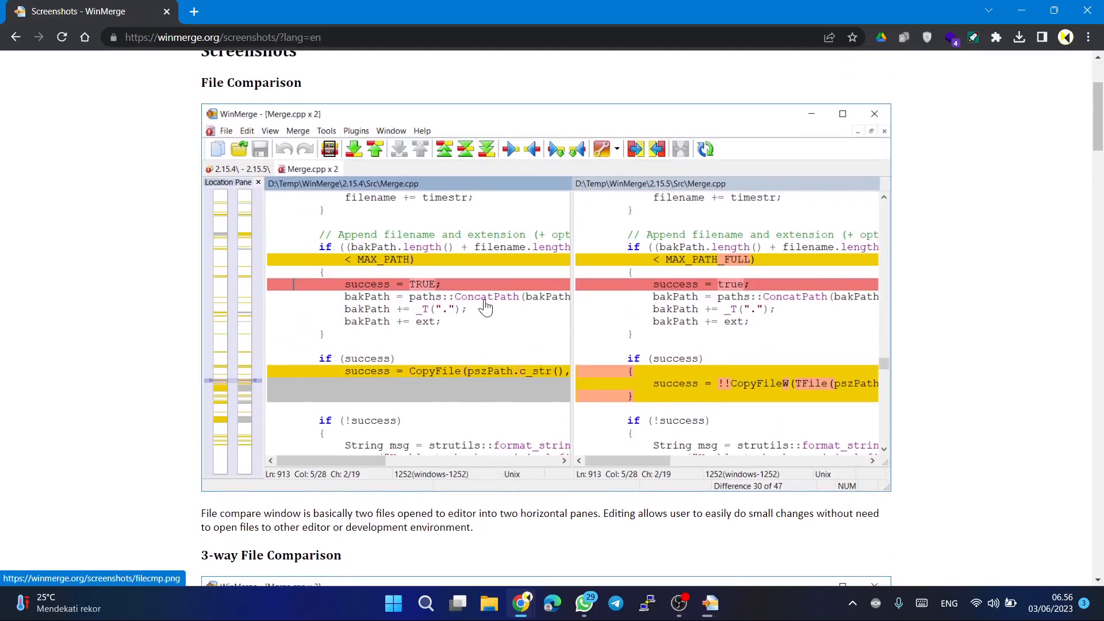
pyautogui.scroll(-4, 448, 420)
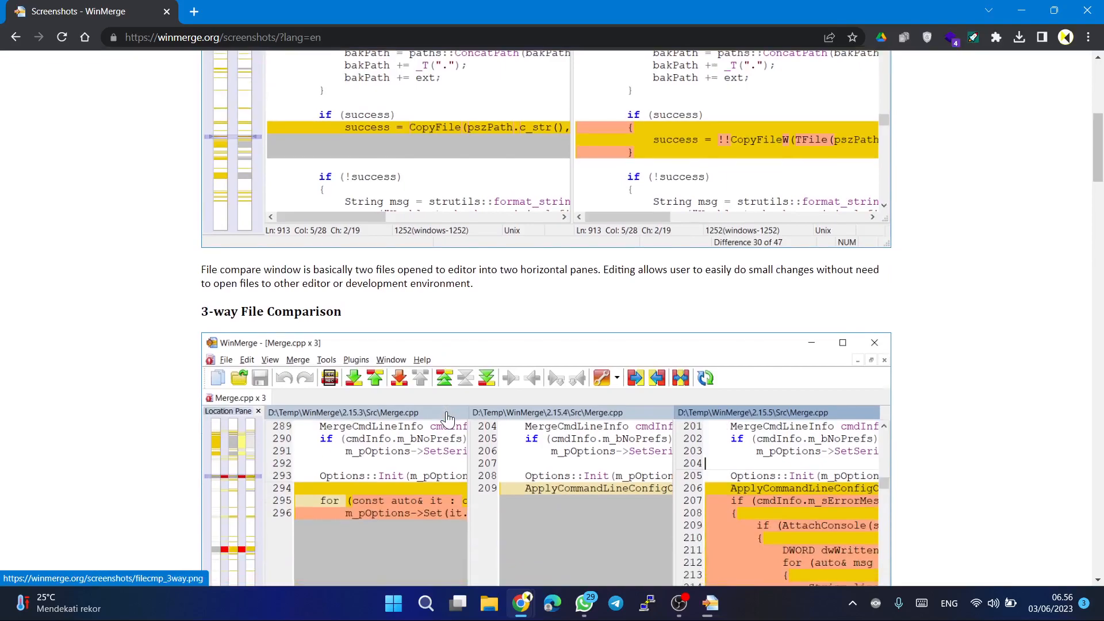
pyautogui.scroll(-3, 448, 420)
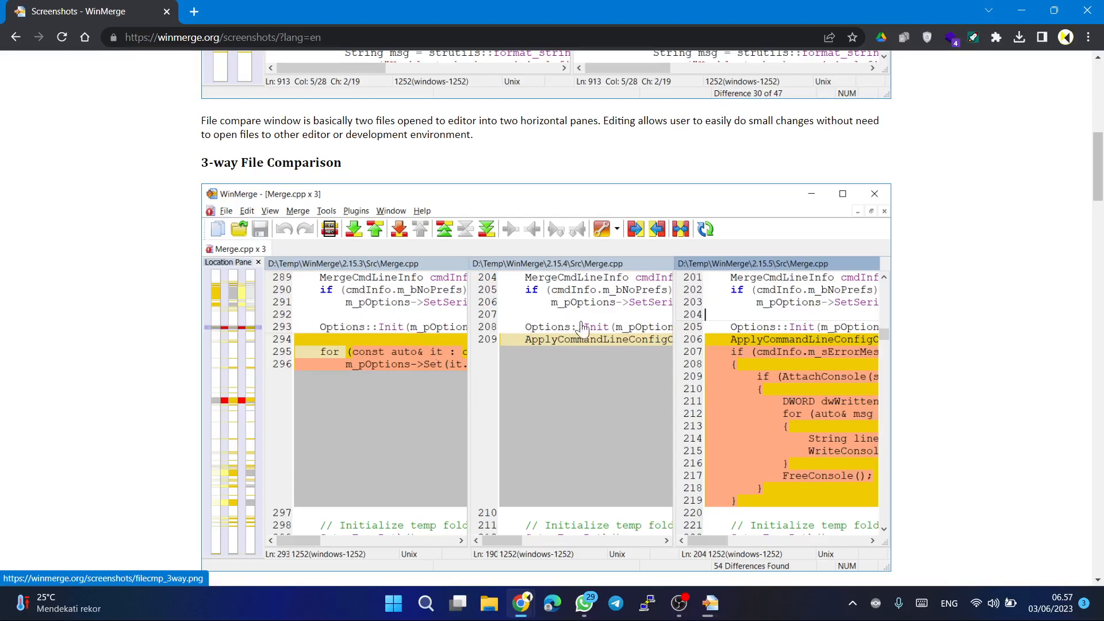
pyautogui.scroll(-4, 642, 339)
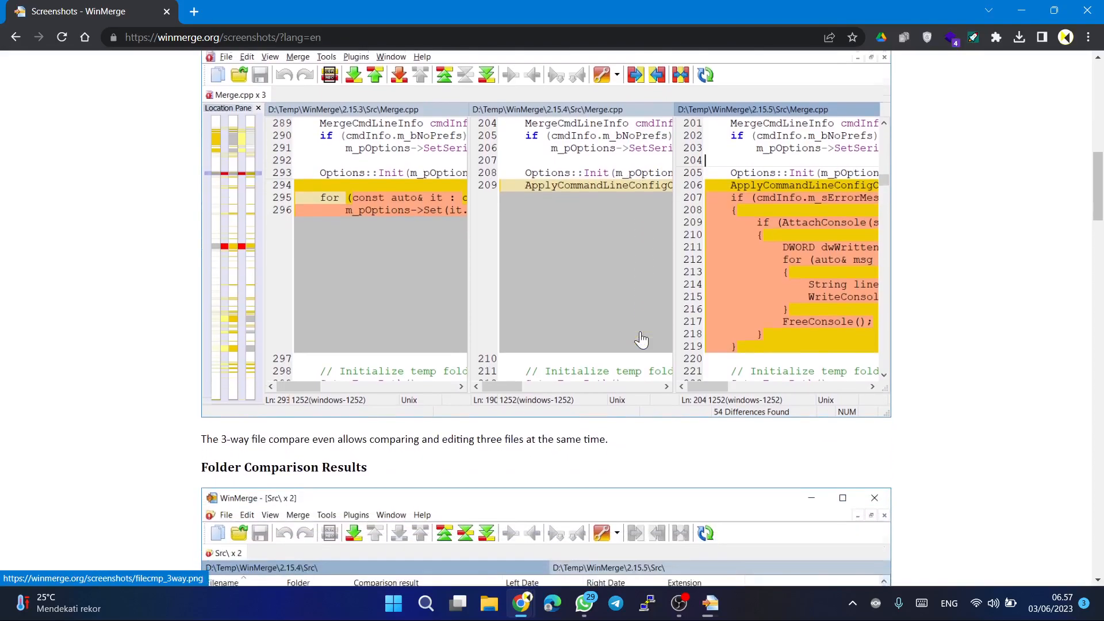
# Examine the Folder Comparison Results and Folder Compare Tree View examples with their descriptions.
pyautogui.scroll(-4, 642, 340)
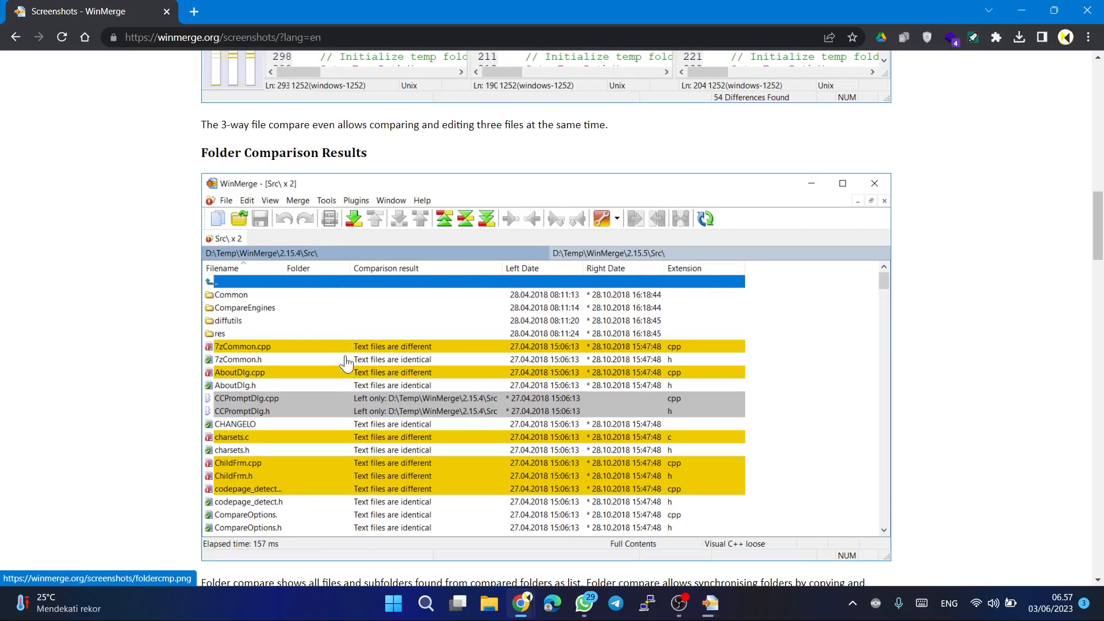
pyautogui.scroll(-1, 337, 463)
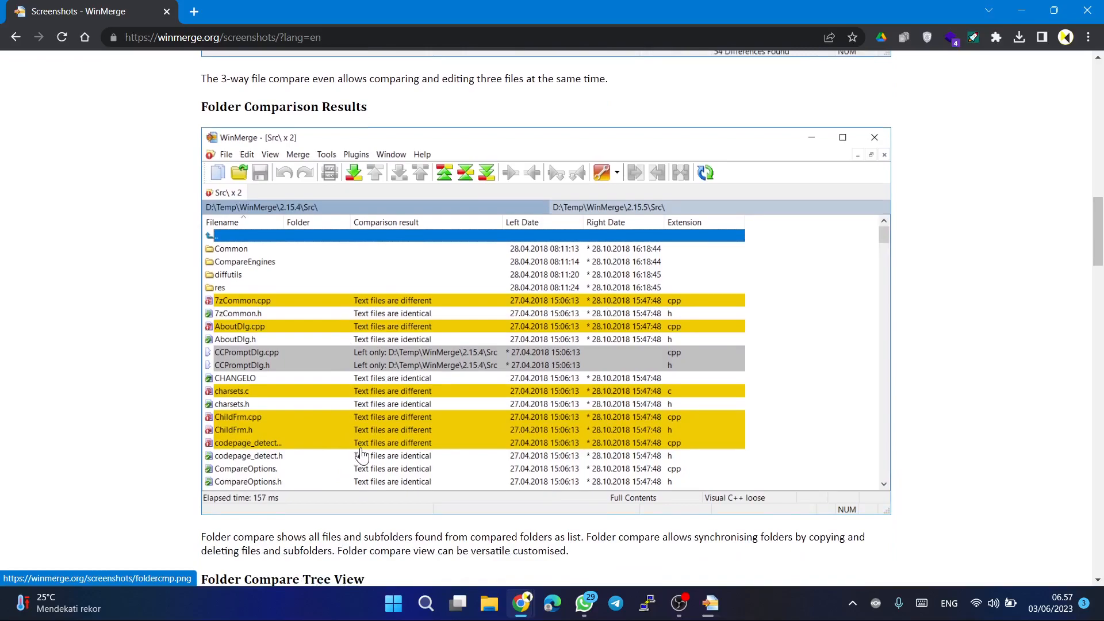
pyautogui.scroll(-5, 362, 456)
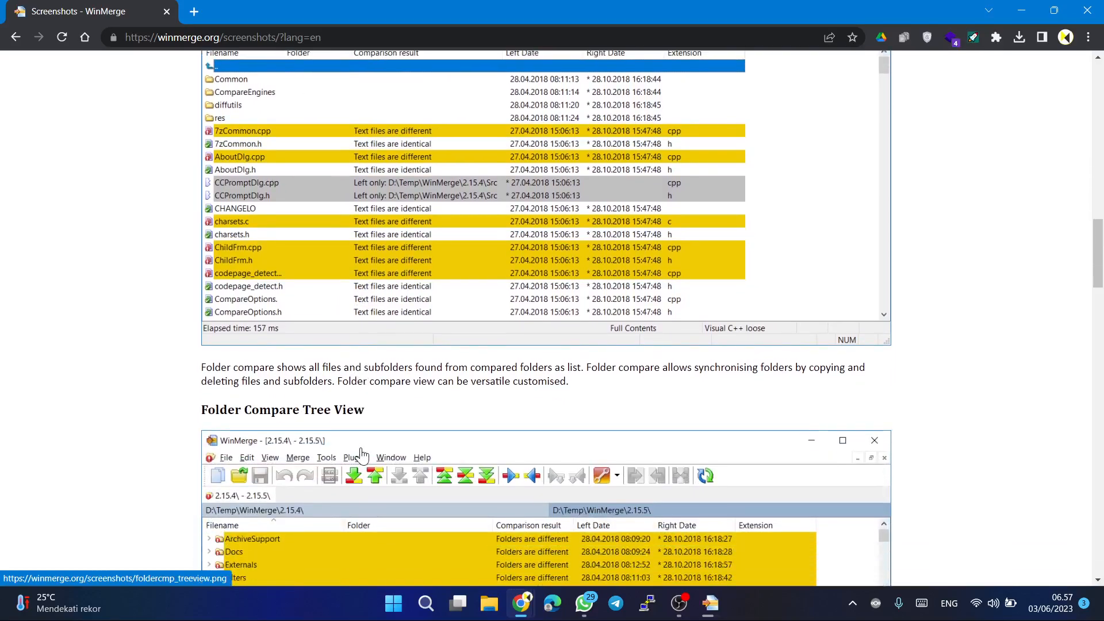
pyautogui.scroll(-2, 362, 456)
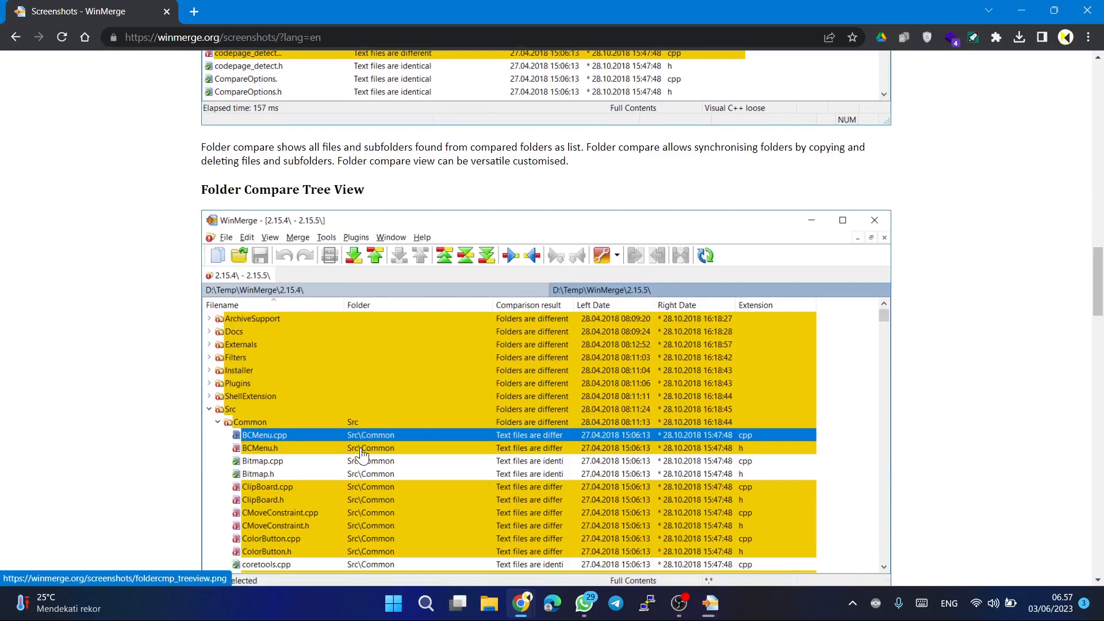
pyautogui.scroll(-3, 362, 456)
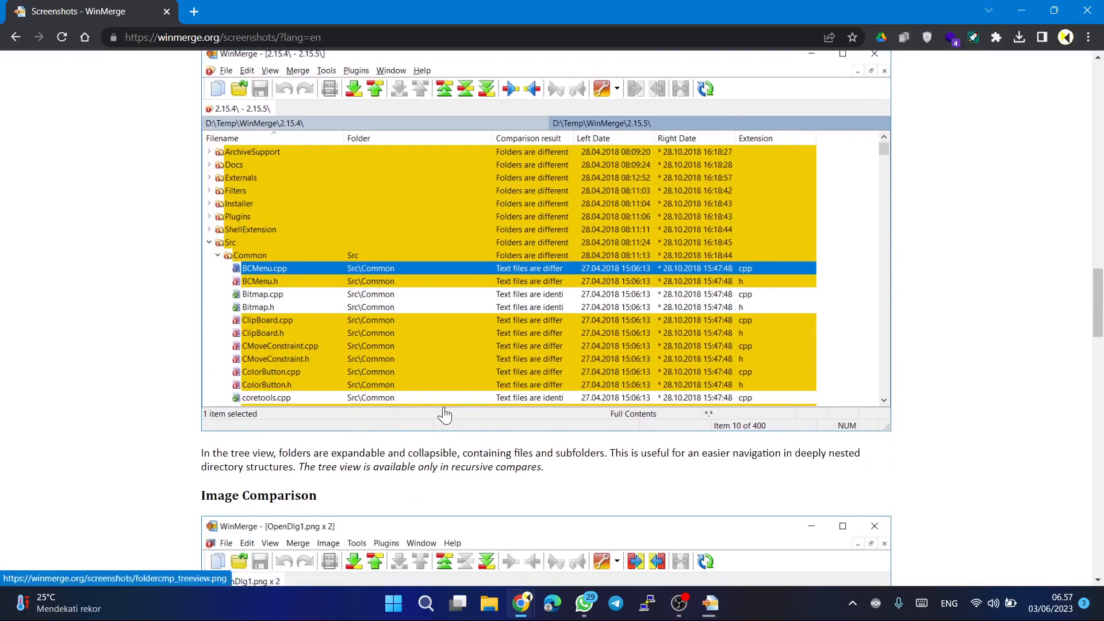
# Review the Image Comparison and Table Comparison examples, including the note on CSV/TSV files.
pyautogui.scroll(-3, 433, 415)
pyautogui.scroll(-3, 444, 413)
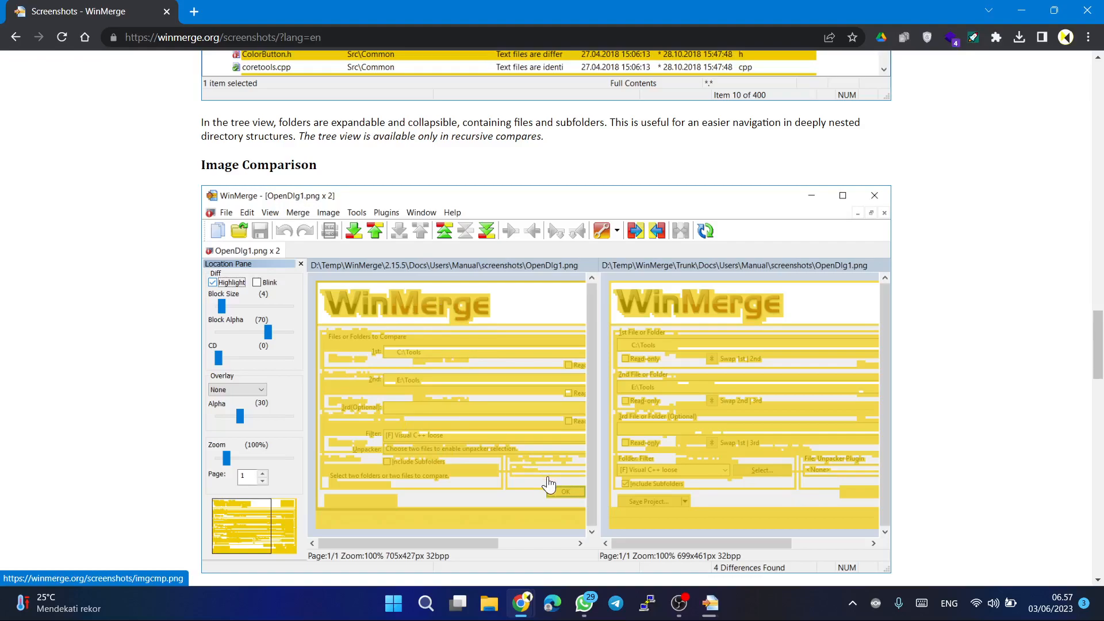
pyautogui.scroll(-5, 549, 485)
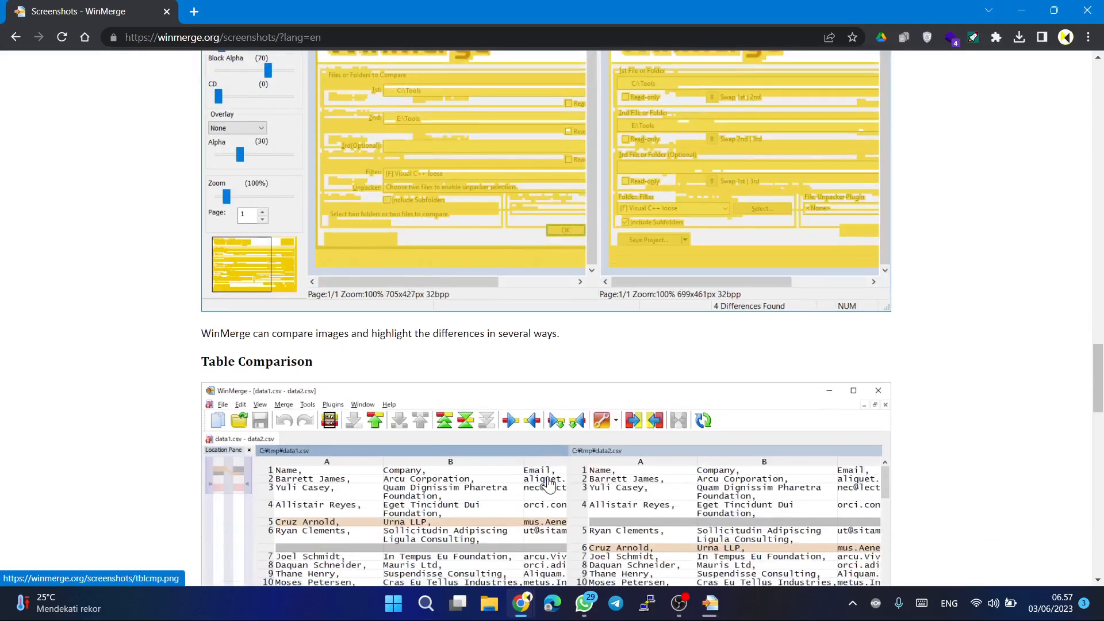
pyautogui.scroll(-4, 549, 484)
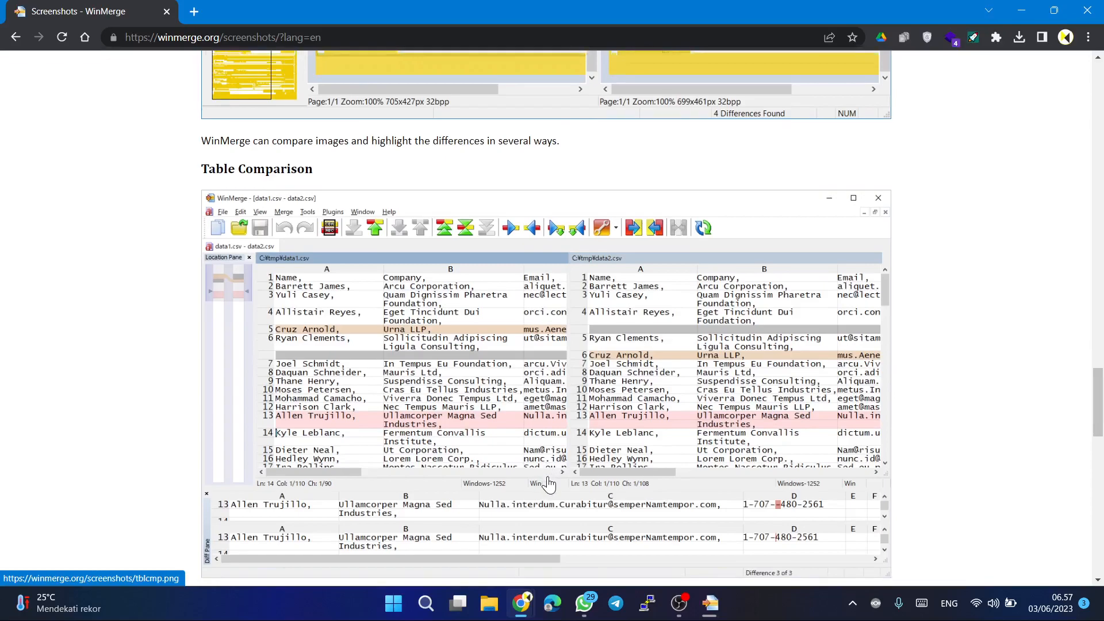
pyautogui.scroll(-1, 549, 484)
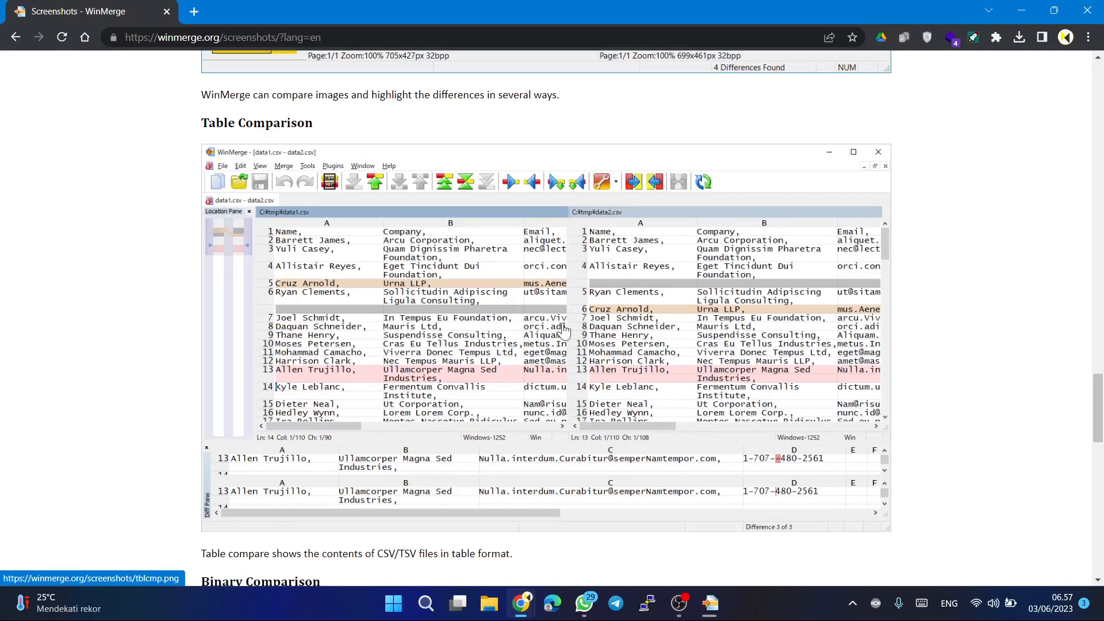
# Review the Binary Comparison and Open-dialog examples, and return towards the beginning of the Screenshots page.
pyautogui.scroll(-1, 492, 415)
pyautogui.scroll(-6, 492, 415)
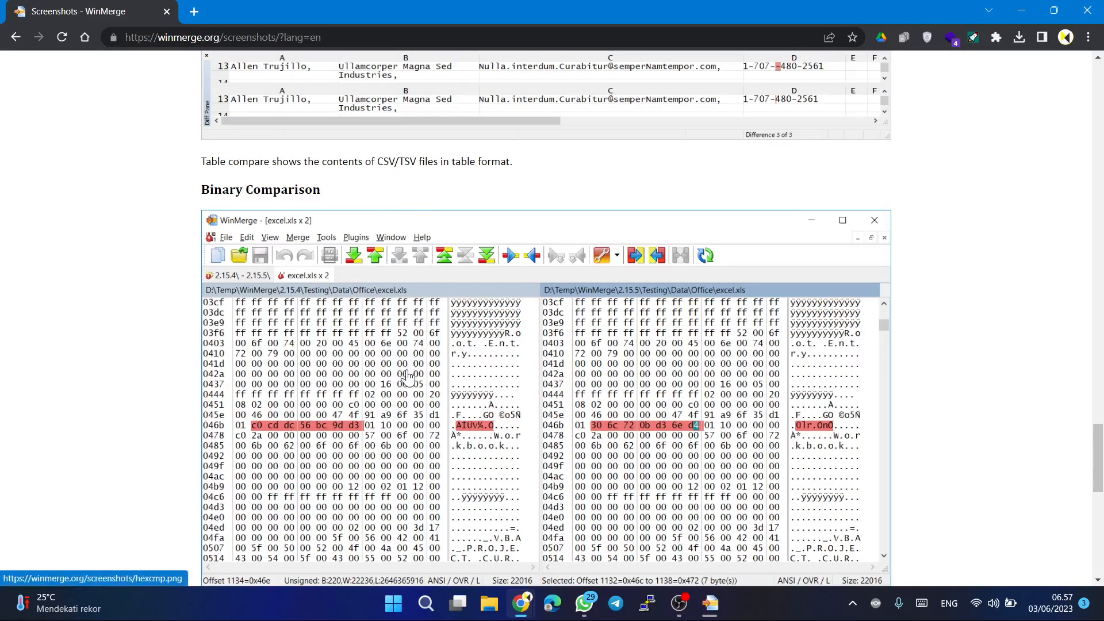
pyautogui.scroll(-5, 397, 425)
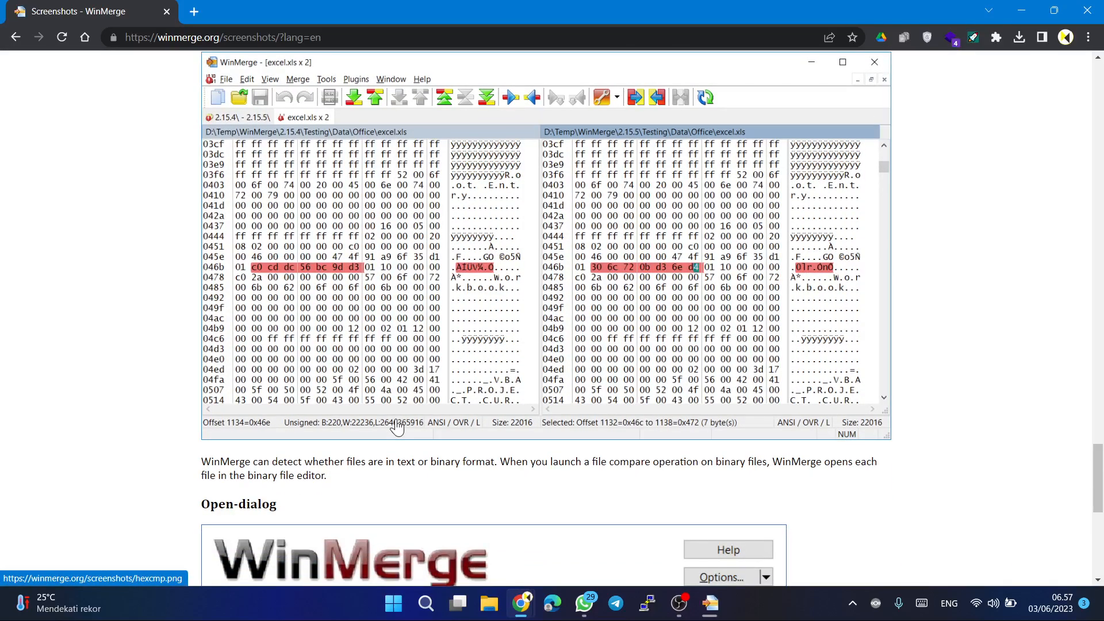
pyautogui.scroll(-2, 397, 426)
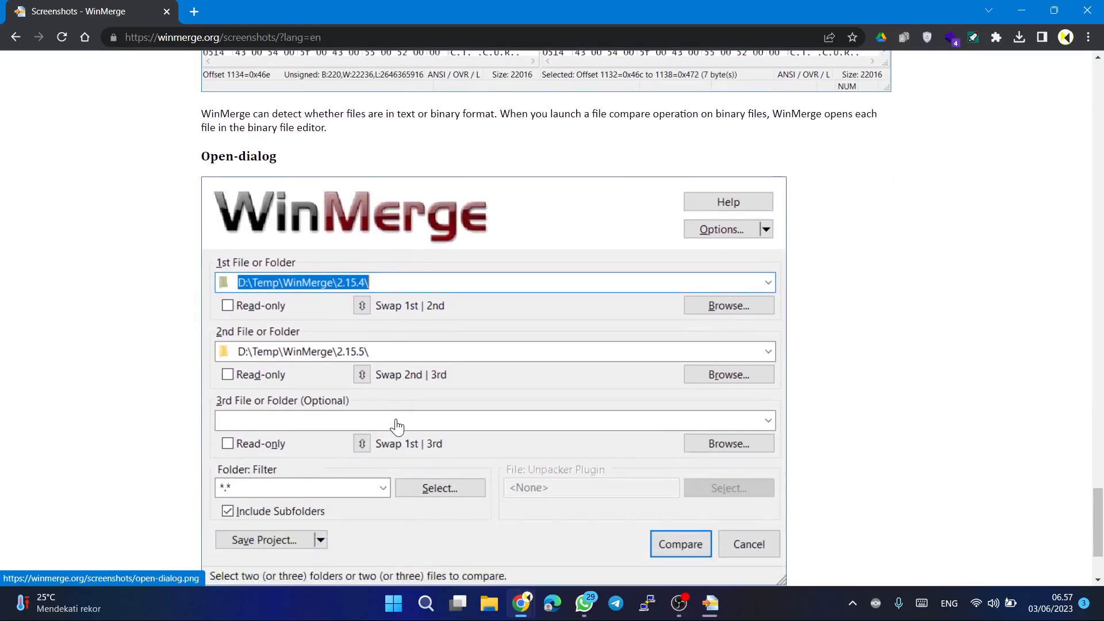
pyautogui.scroll(-2, 397, 426)
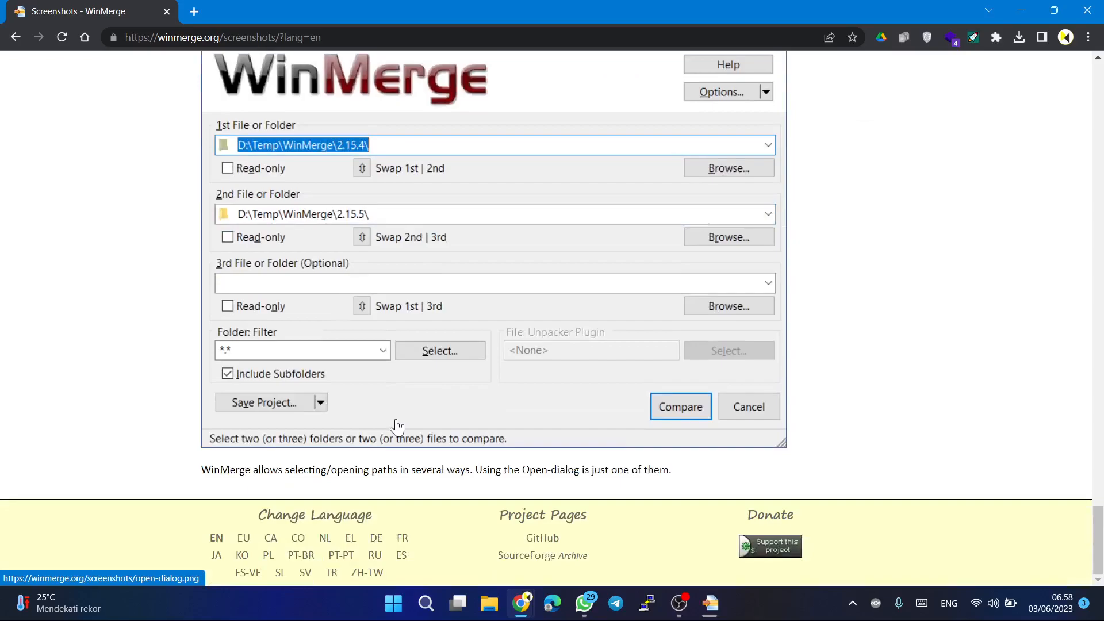
pyautogui.scroll(20, 397, 425)
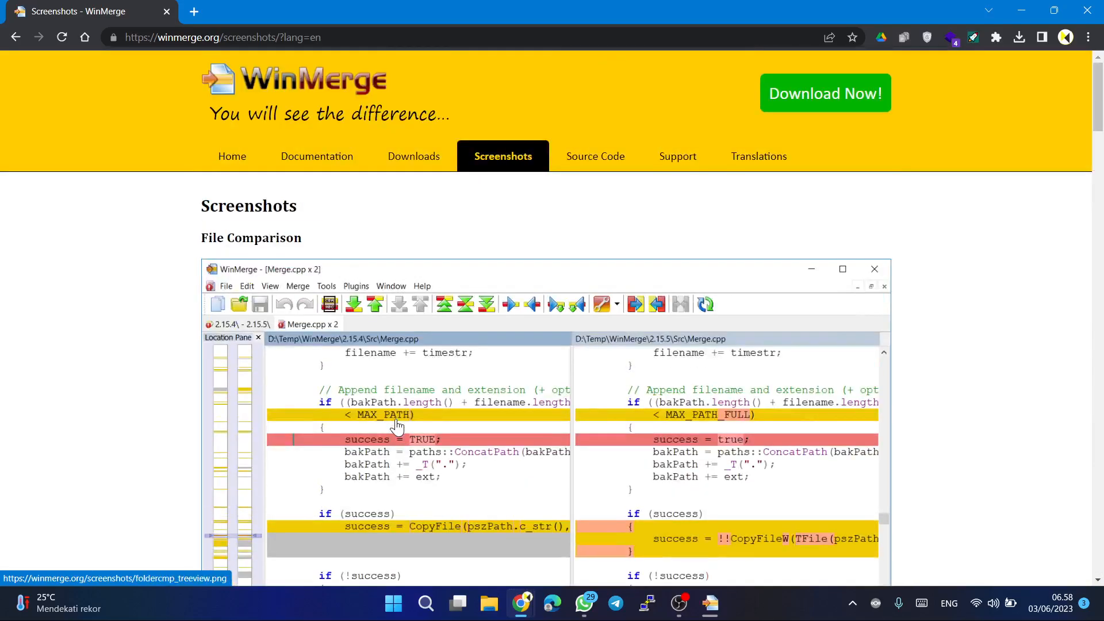
# Open the Source Code page, highlight "WinMerge is free software" in the license text, and review the clone and download options.
pyautogui.click(616, 173)
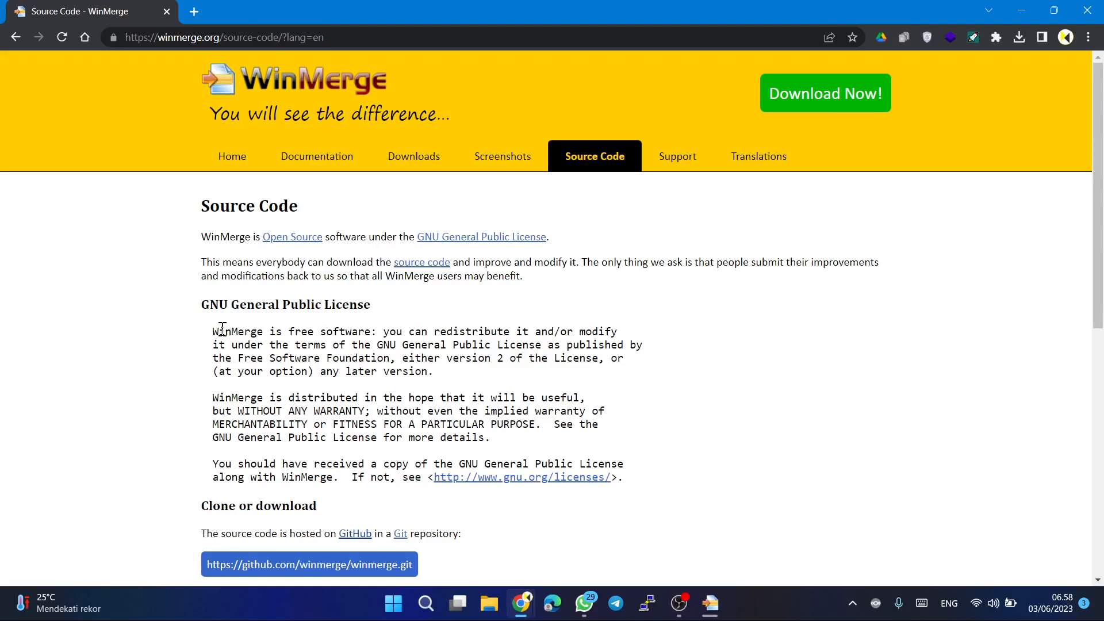
pyautogui.moveTo(213, 332); pyautogui.dragTo(374, 327)
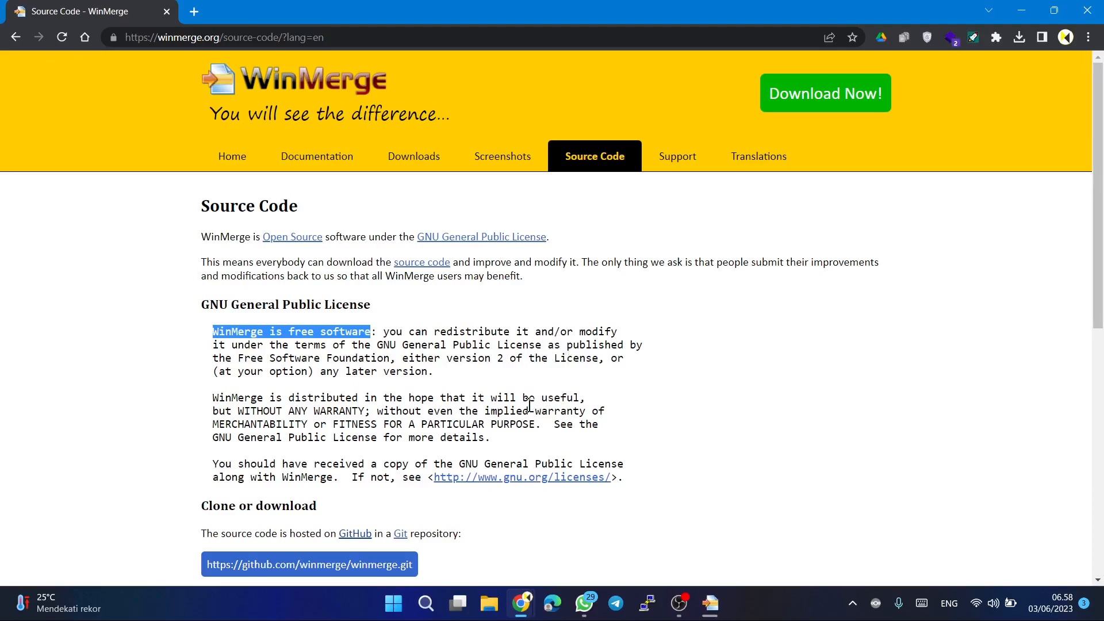
pyautogui.scroll(-2, 562, 424)
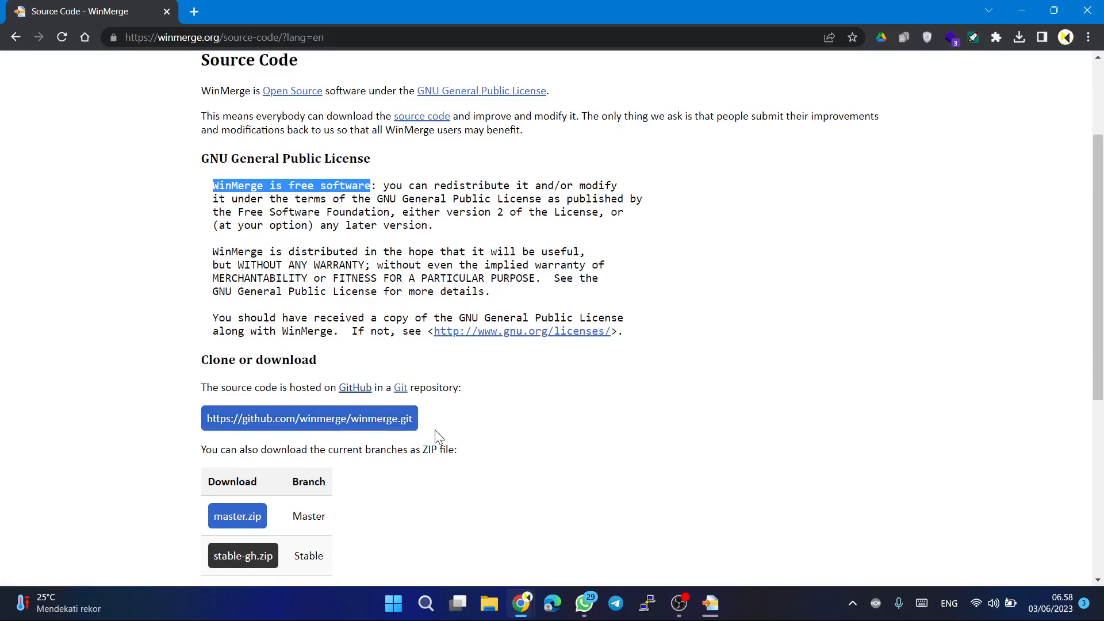
pyautogui.scroll(-2, 437, 438)
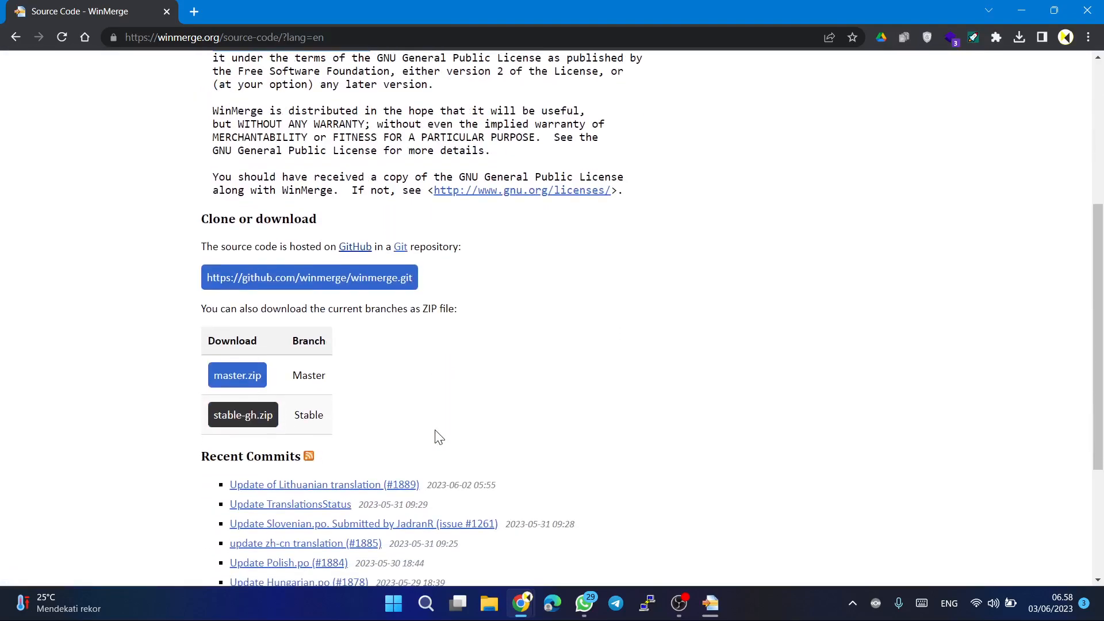
pyautogui.scroll(4, 437, 437)
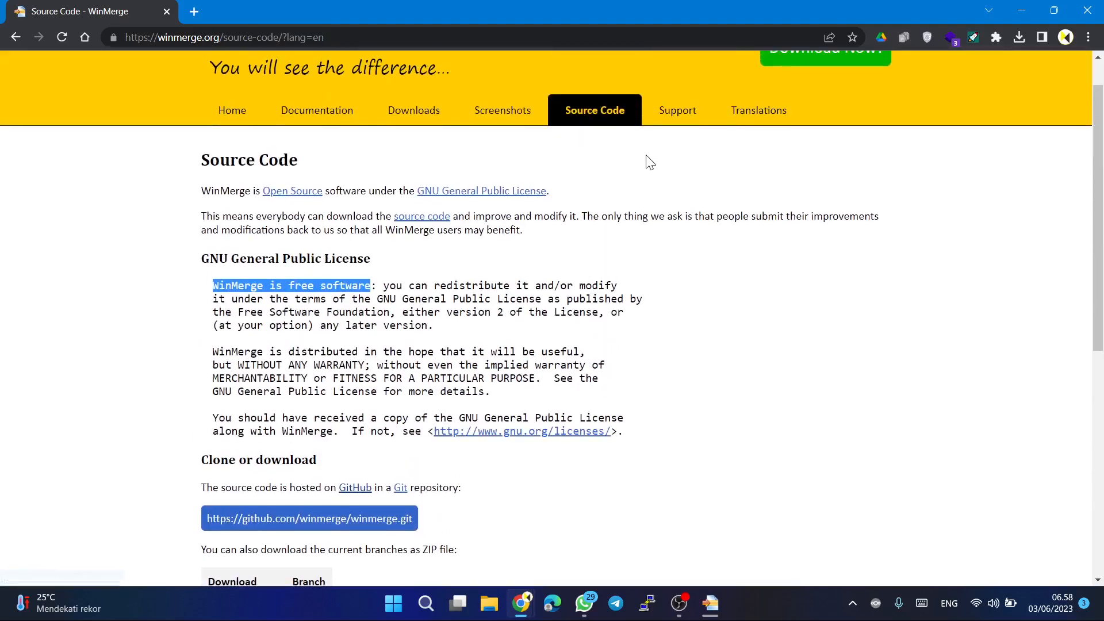
# Open the WinMerge site's Support page and look over its discussion forums, issues and donation information.
pyautogui.click(669, 125)
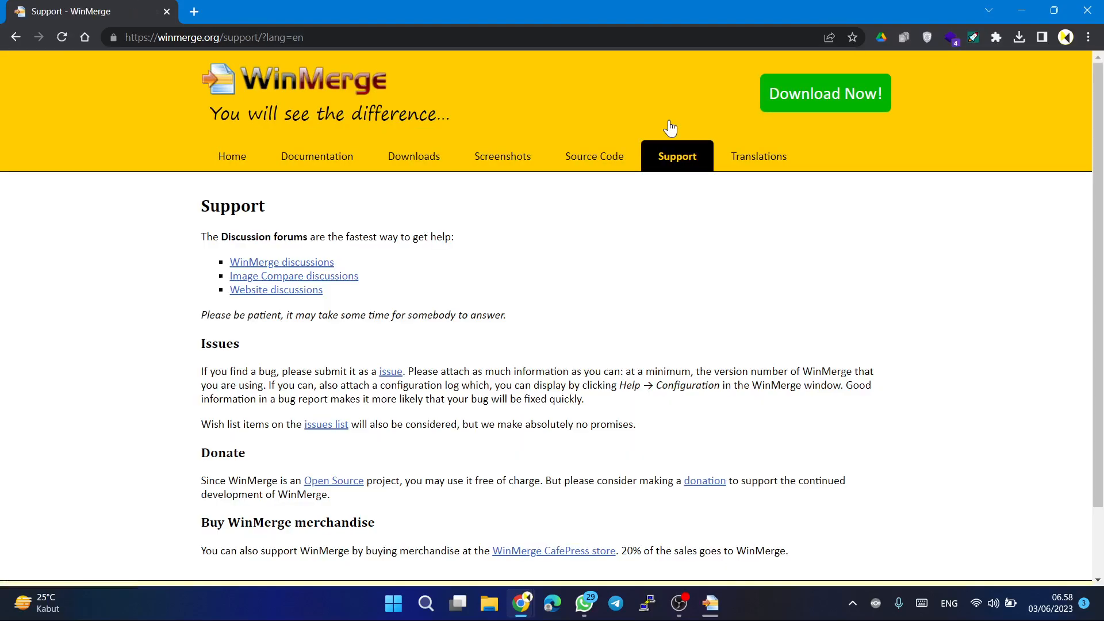
pyautogui.scroll(-1, 718, 256)
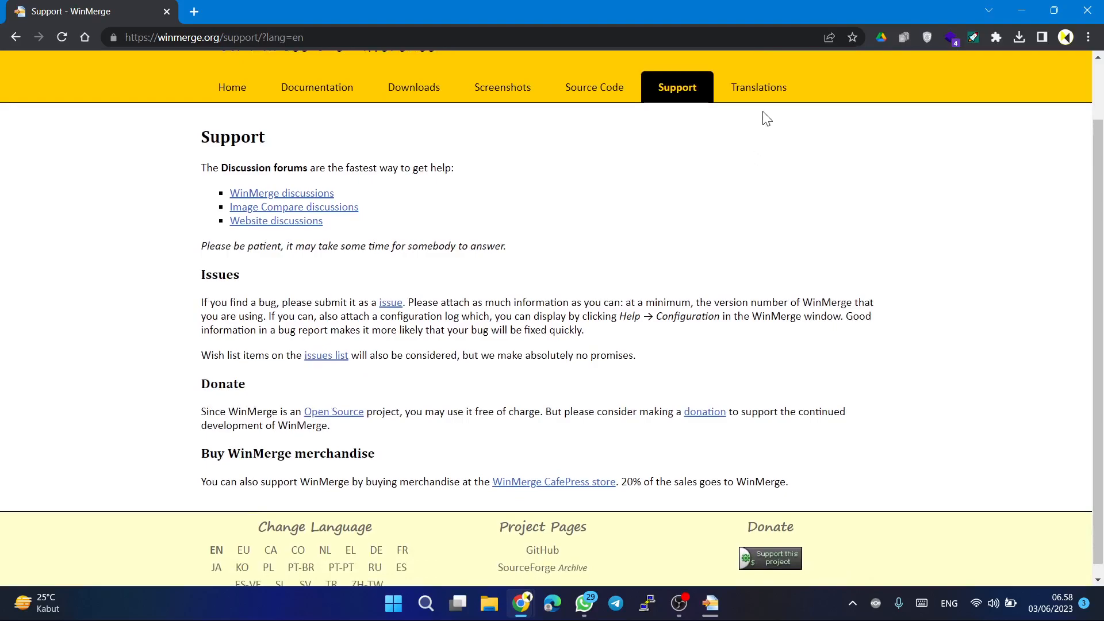
pyautogui.scroll(1, 751, 228)
pyautogui.scroll(1, 751, 227)
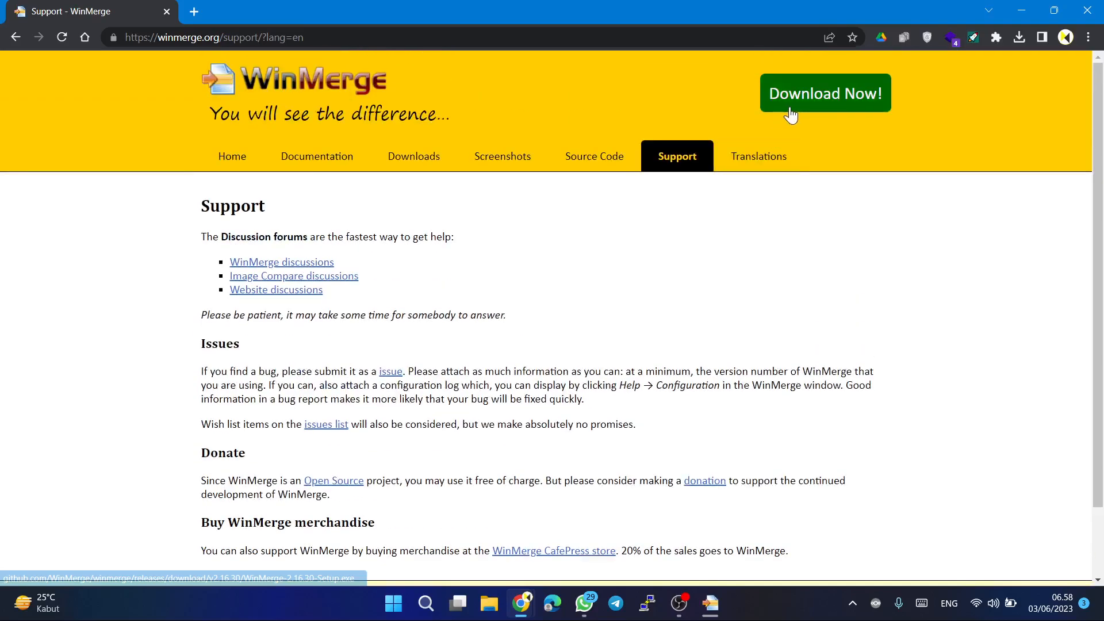
# Minimize the browser, revisit the WinMerge and Beyond Compare recommendation in the WhatsApp AI reply, and minimize WhatsApp to return to WinMerge.
pyautogui.click(1020, 9)
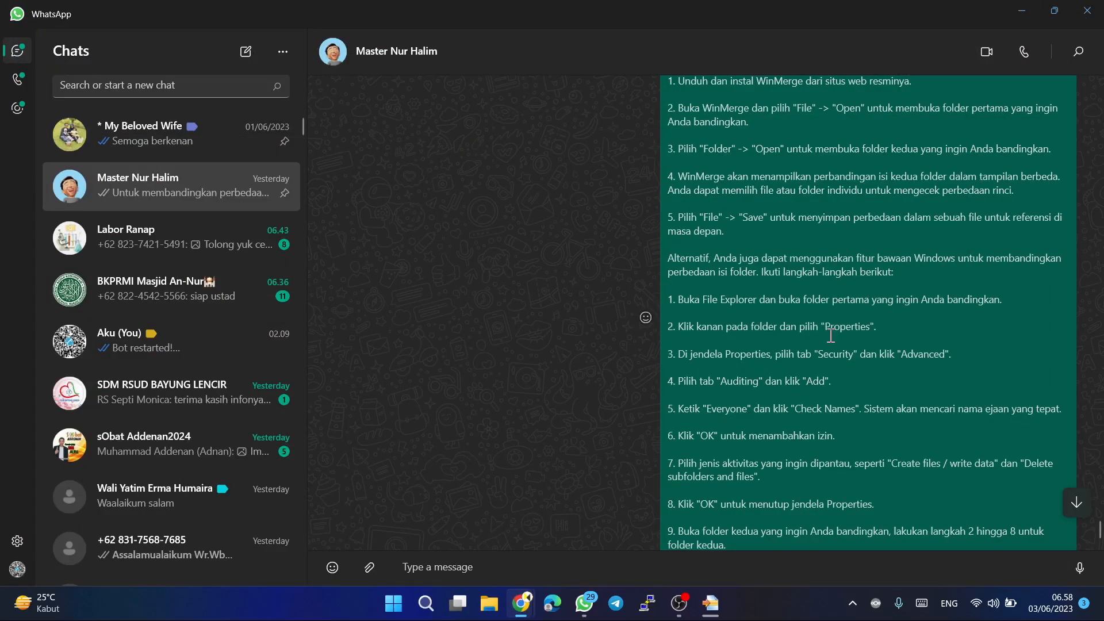
pyautogui.scroll(2, 831, 335)
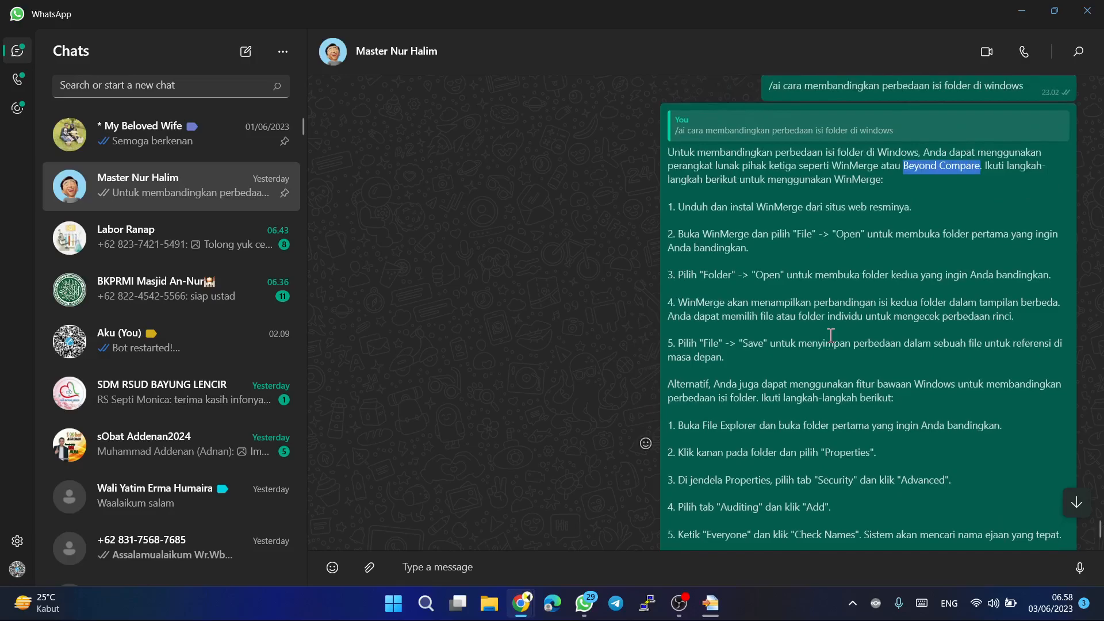
pyautogui.click(1019, 10)
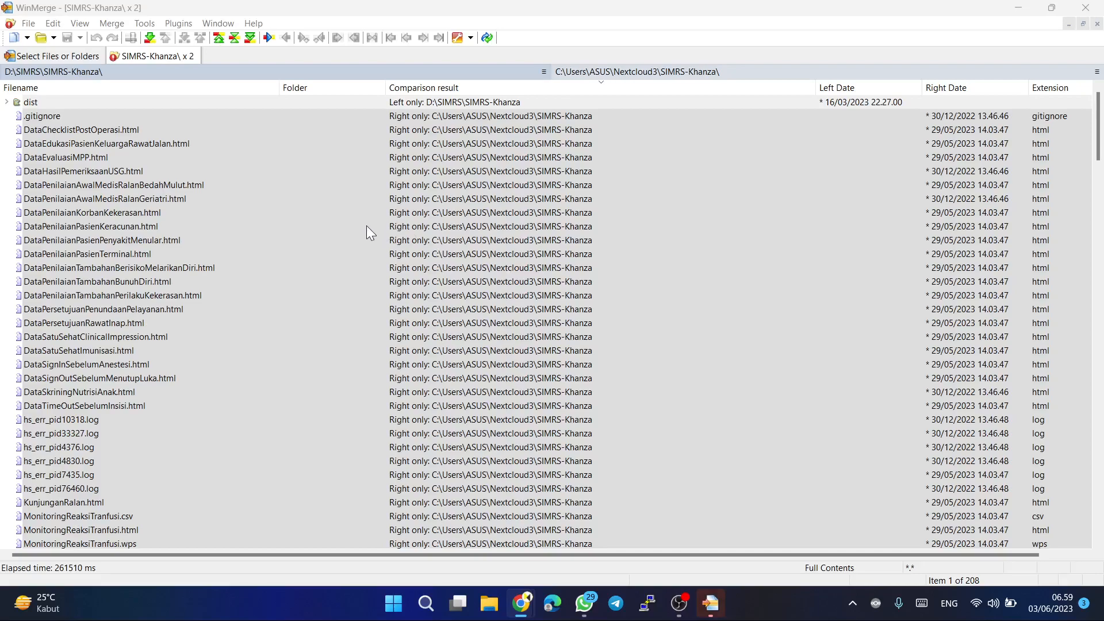
# Examine the SIMRS-Khanza folder comparison, covering the items found on one side only and the differing files and folders.
pyautogui.scroll(-4, 381, 339)
pyautogui.scroll(-6, 381, 349)
pyautogui.scroll(-6, 381, 349)
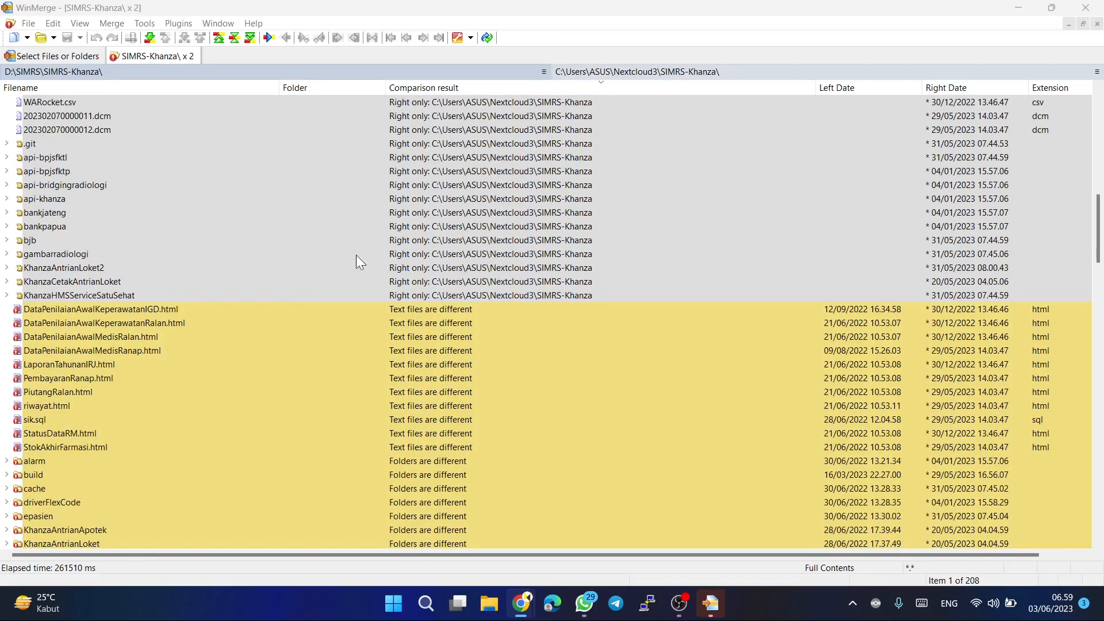
pyautogui.scroll(4, 256, 257)
pyautogui.scroll(8, 256, 257)
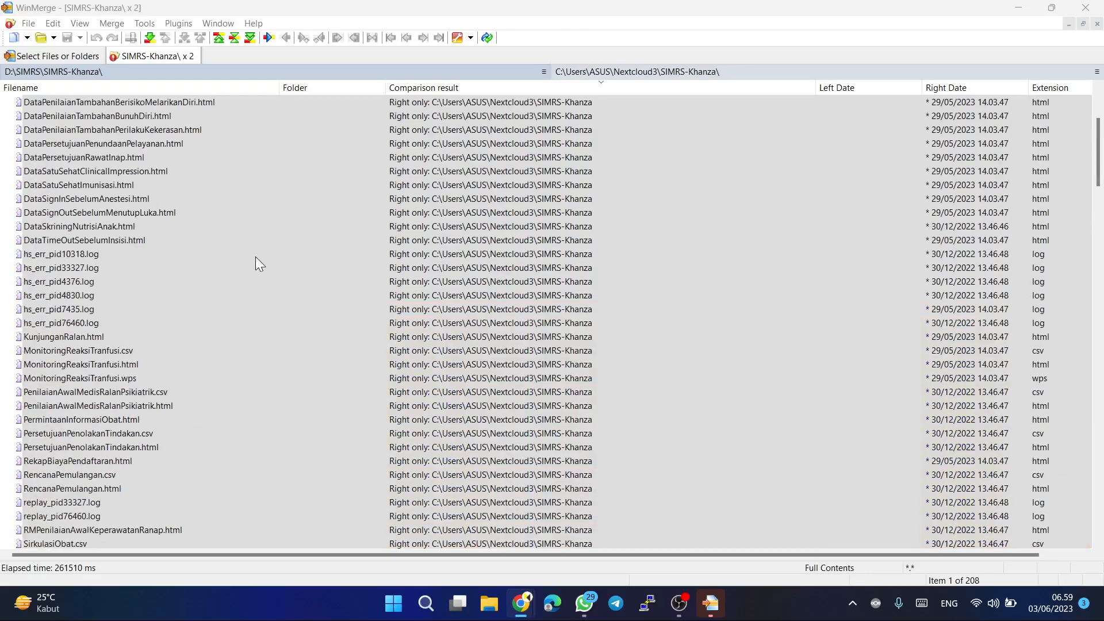
pyautogui.scroll(4, 255, 256)
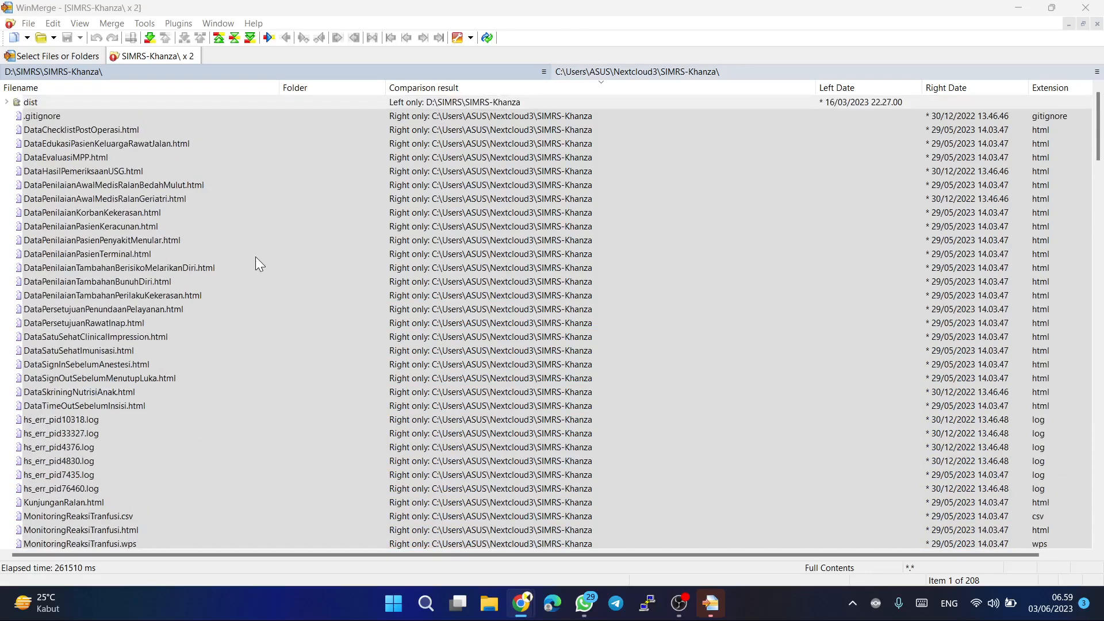
pyautogui.scroll(-20, 256, 256)
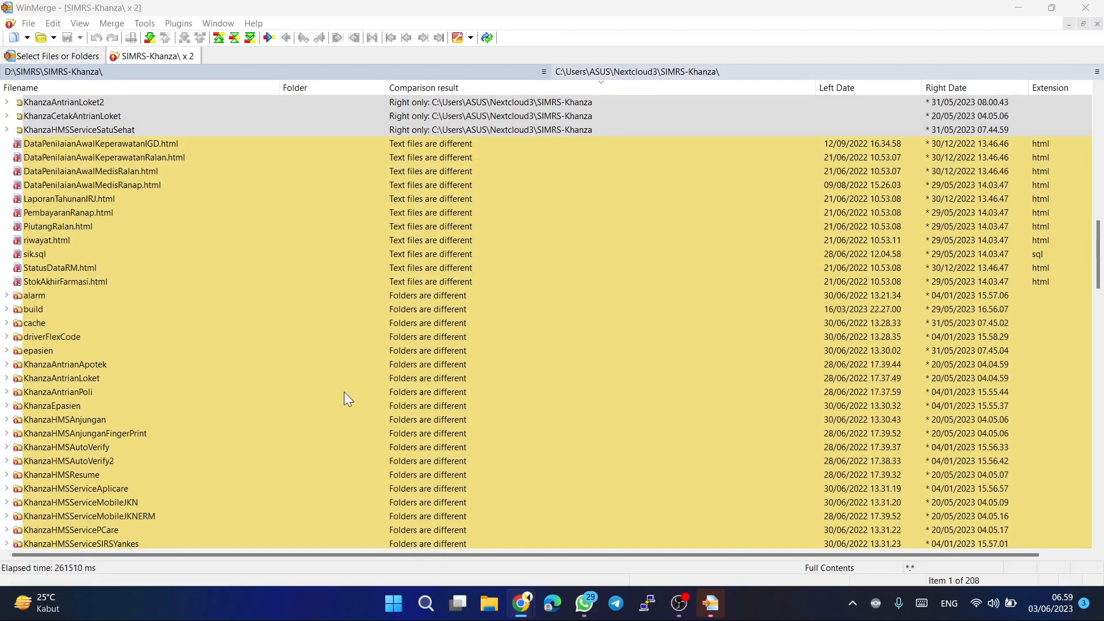
# Expand the epasien folder in the SIMRS-Khanza comparison and look over its contents alongside the right-only items and differing folders.
pyautogui.scroll(-1, 344, 393)
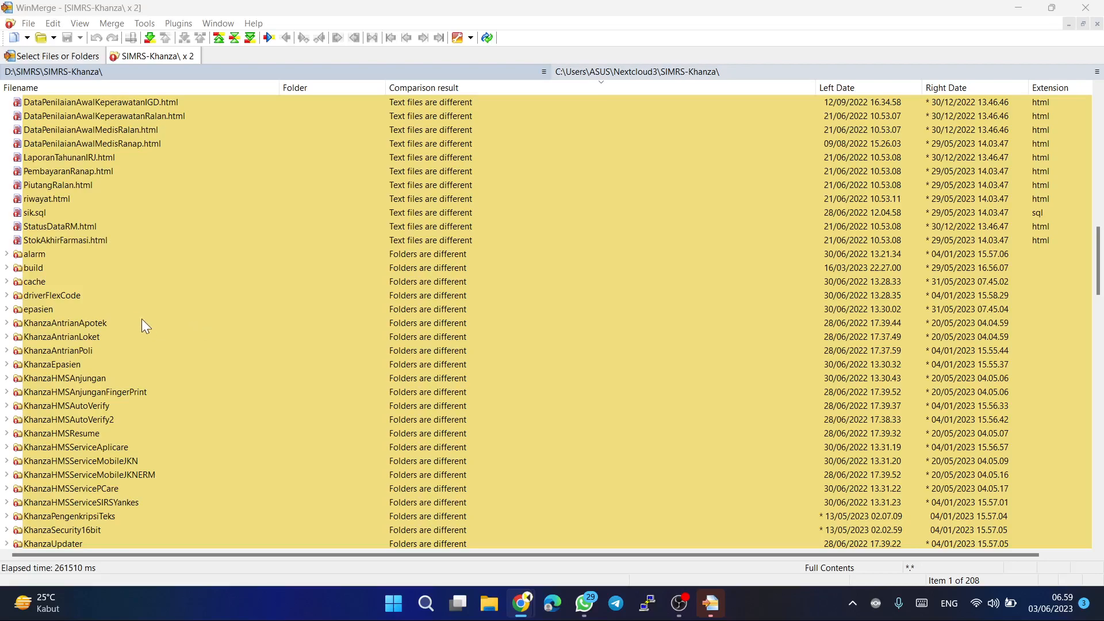
pyautogui.scroll(10, 132, 389)
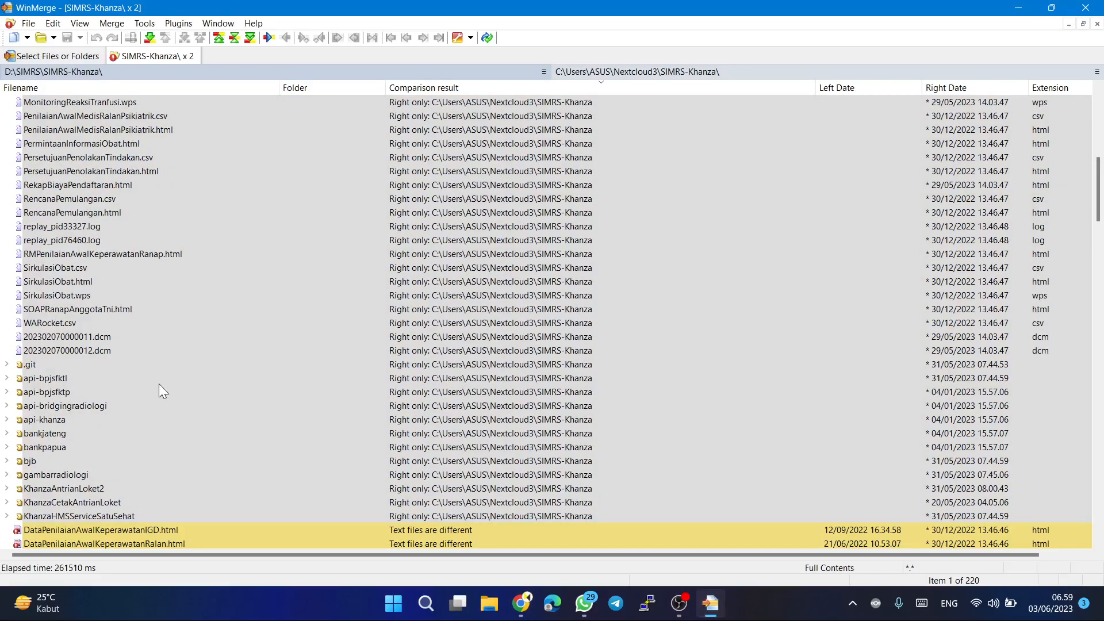
pyautogui.scroll(10, 215, 418)
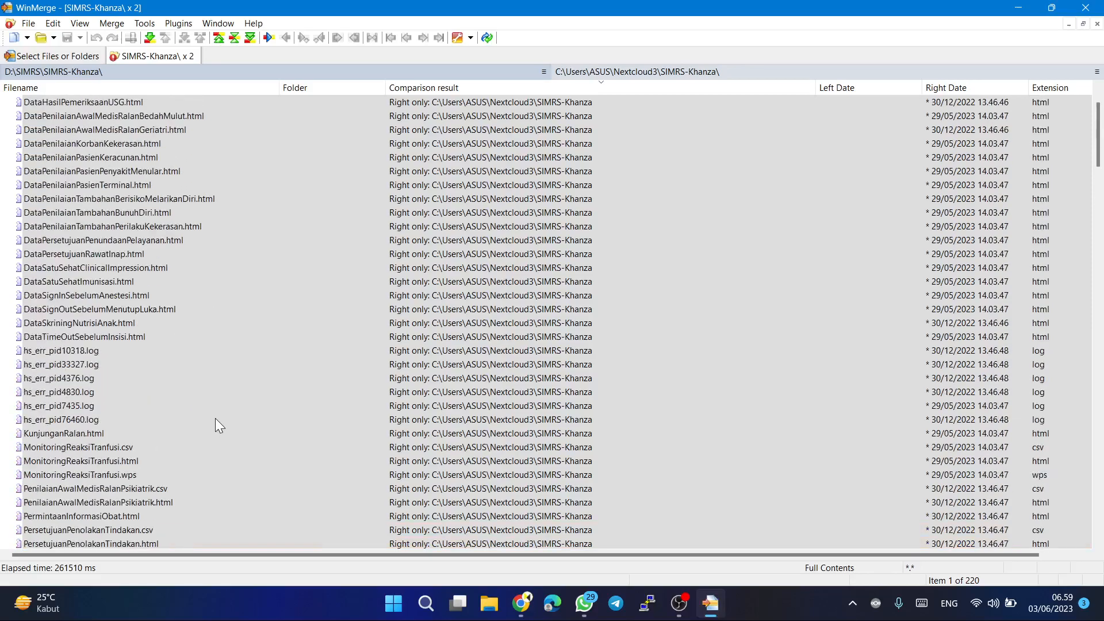
pyautogui.scroll(-20, 215, 418)
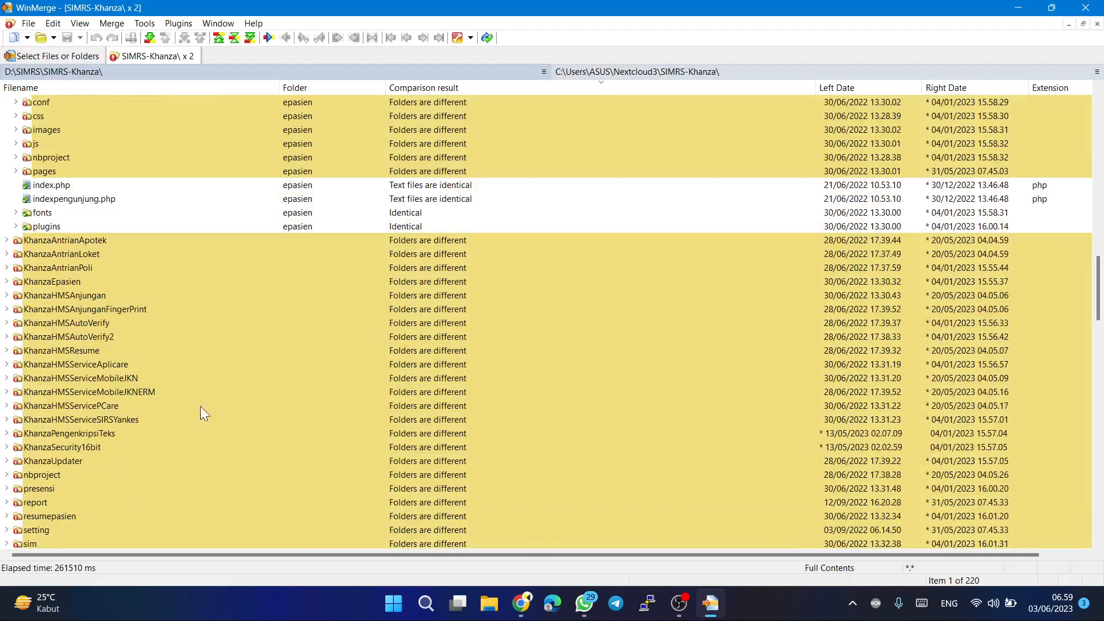
pyautogui.scroll(-6, 158, 336)
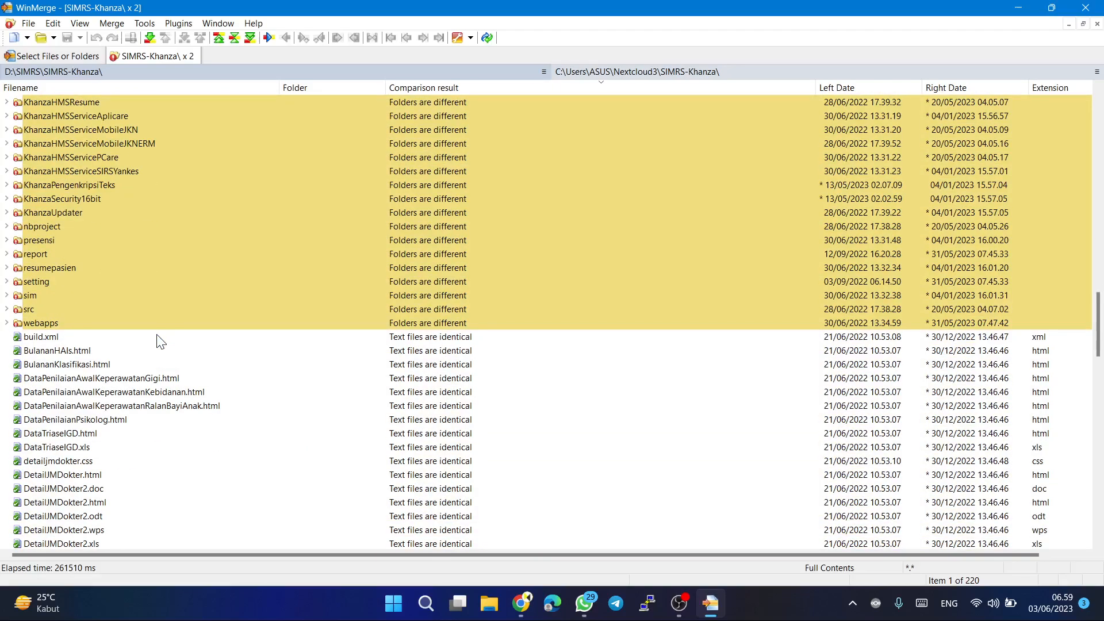
# Expand the webapps folder and examine which of its files and subfolders exist on one side only.
pyautogui.click(9, 323)
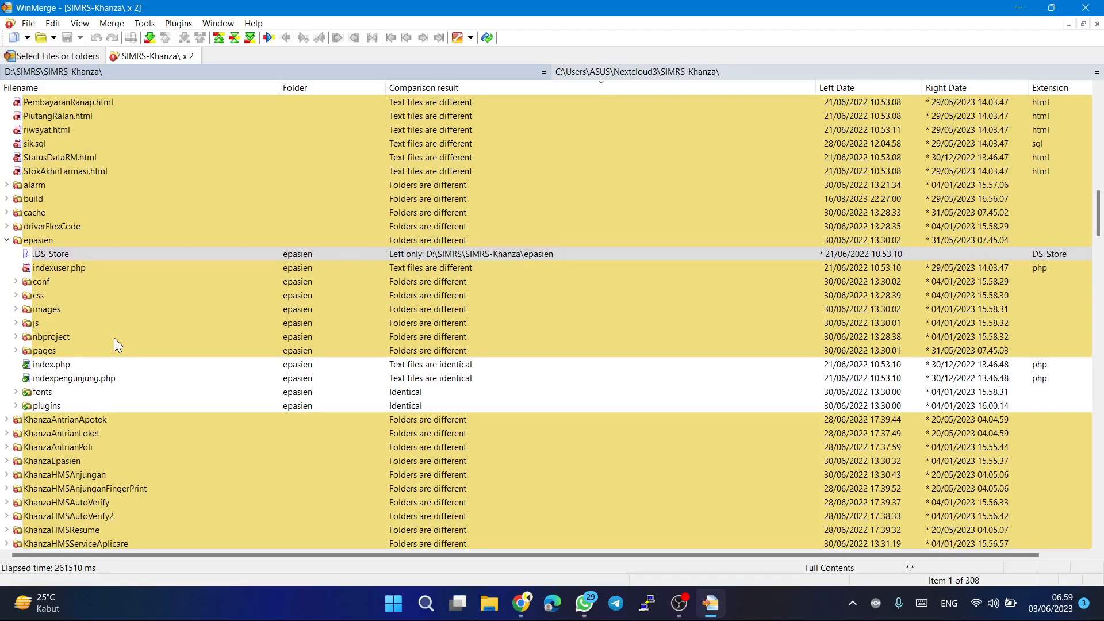
pyautogui.scroll(4, 112, 388)
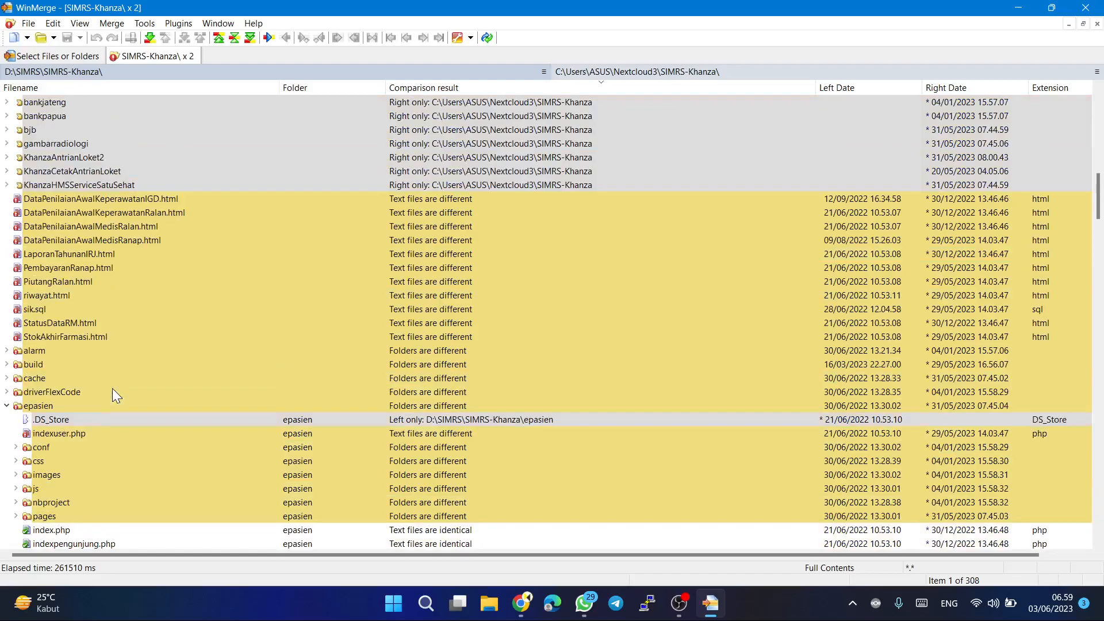
pyautogui.scroll(-15, 112, 388)
pyautogui.scroll(-1, 112, 390)
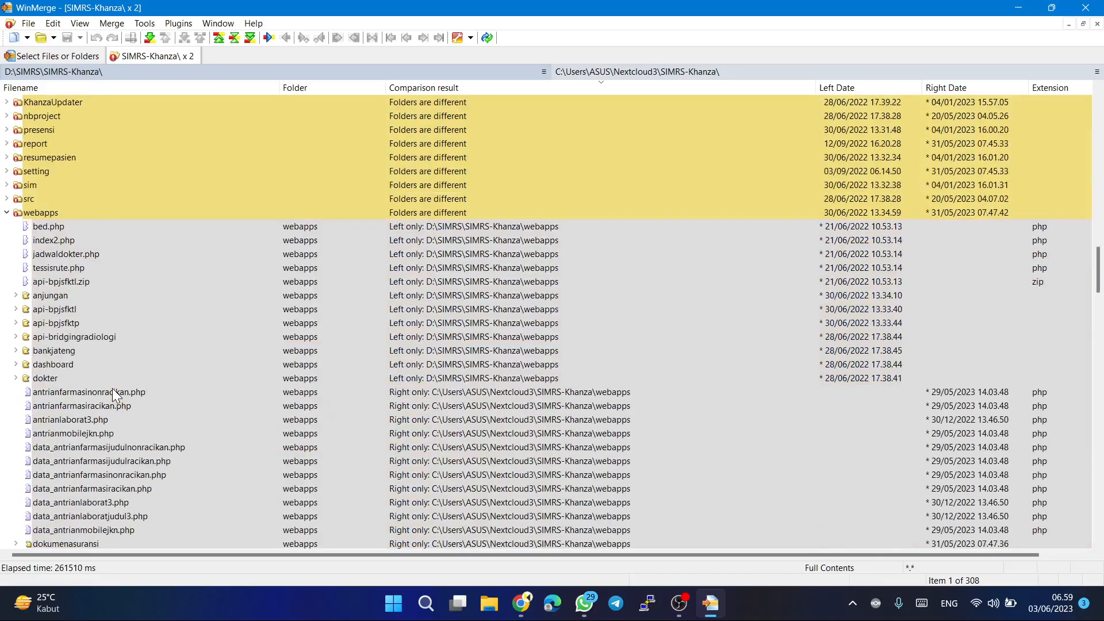
pyautogui.scroll(-1, 113, 390)
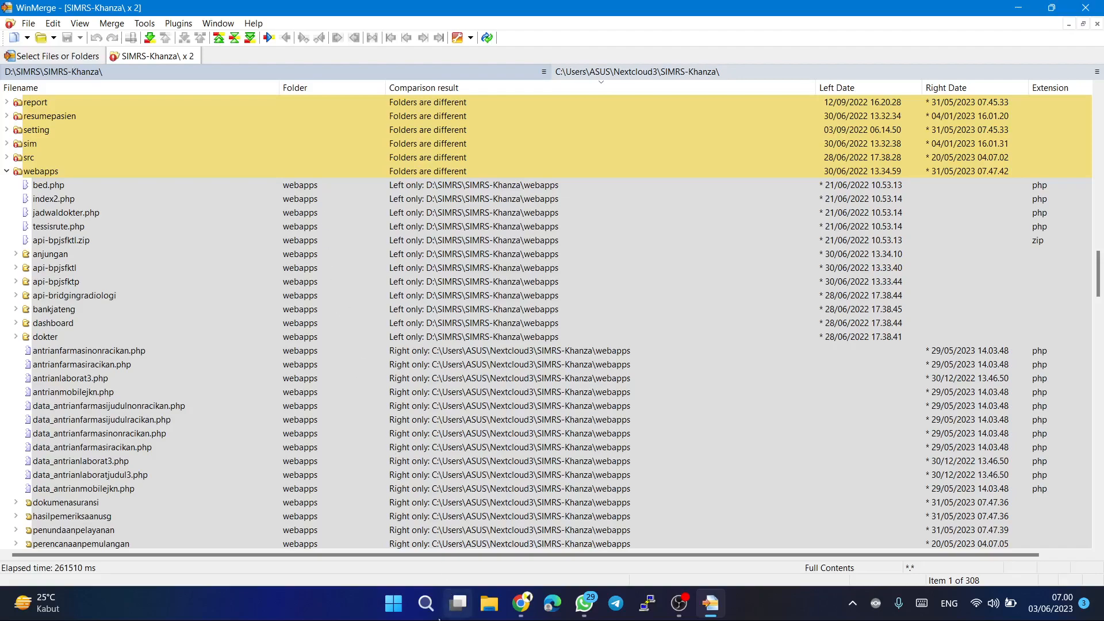
# Switch to WinSCP and close its login dialog to reach the two local file panels.
pyautogui.click(393, 605)
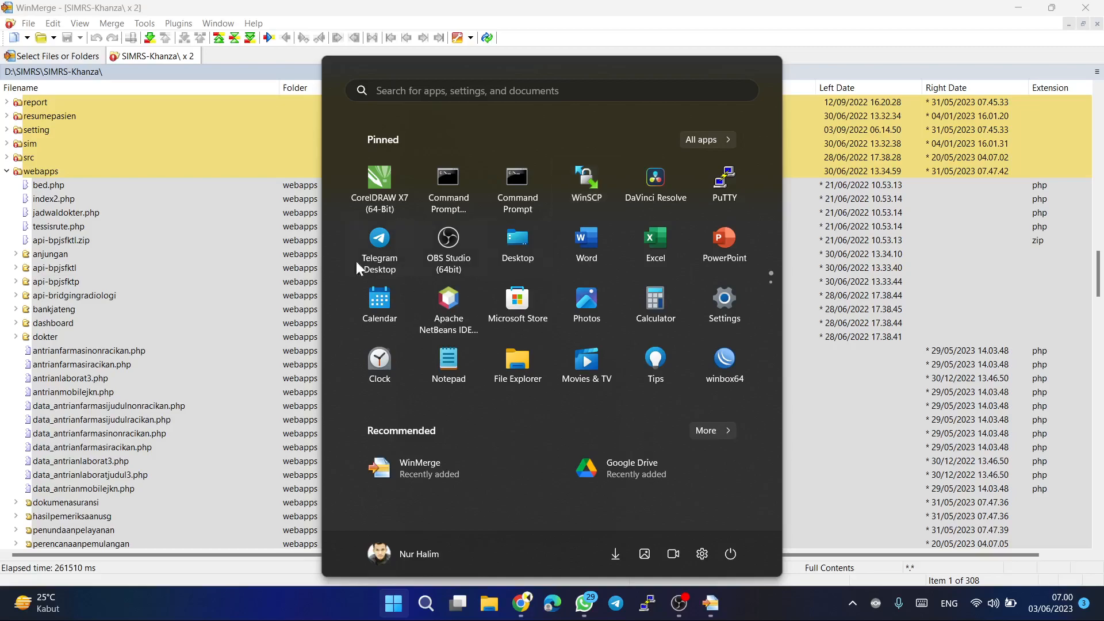
pyautogui.click(210, 189)
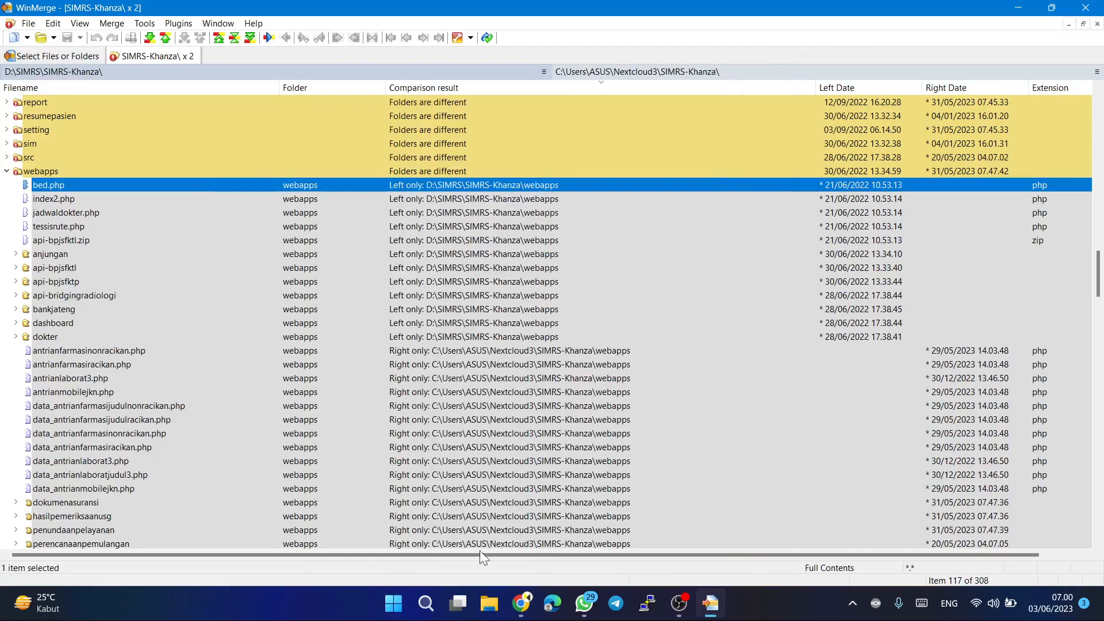
pyautogui.click(404, 607)
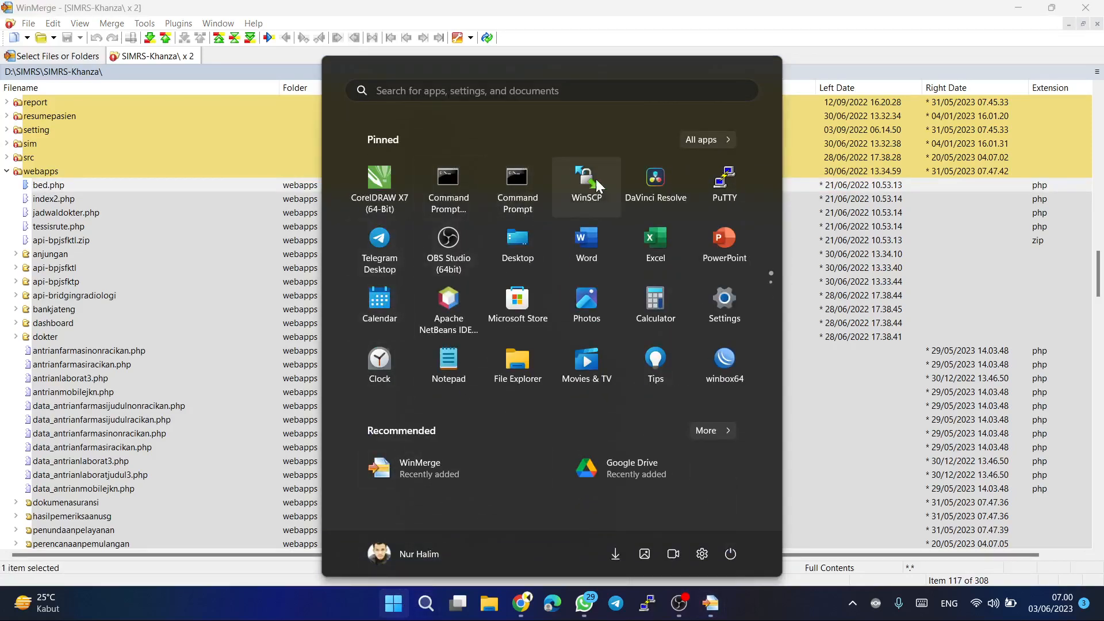
pyautogui.click(602, 184)
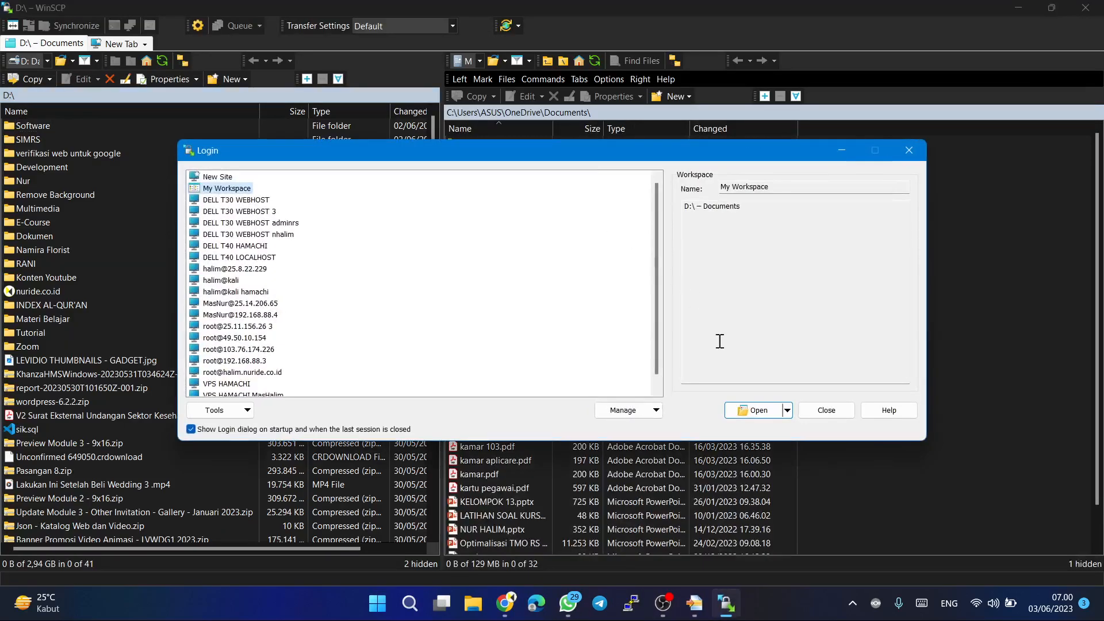
pyautogui.click(826, 408)
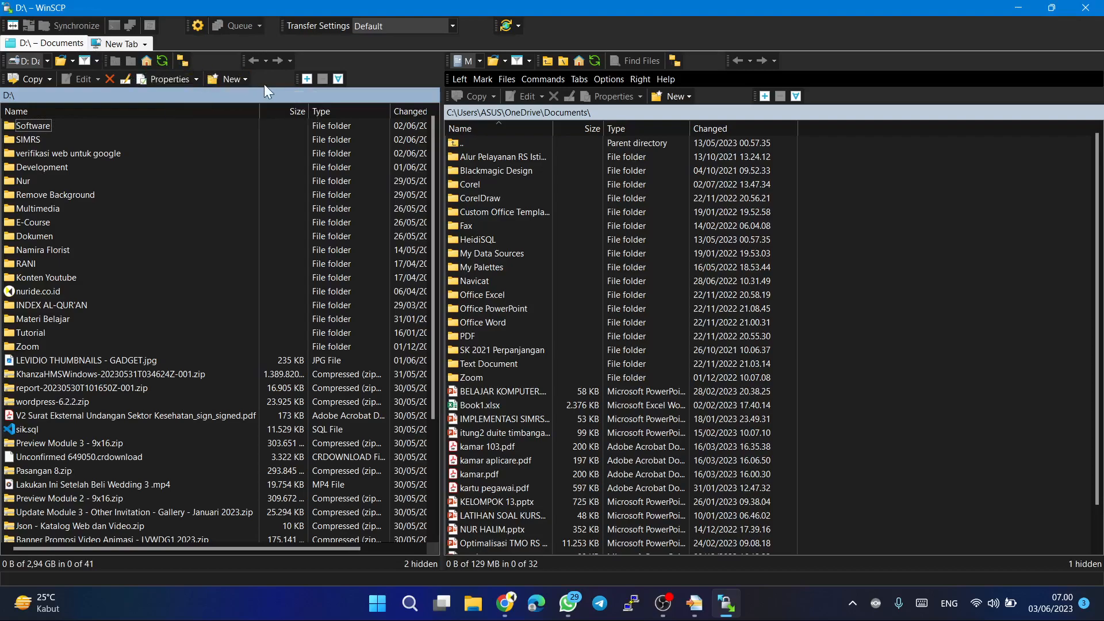
# Look through WinSCP's update and product information options and the file commands offered for the Materi Belajar folder.
pyautogui.click(519, 28)
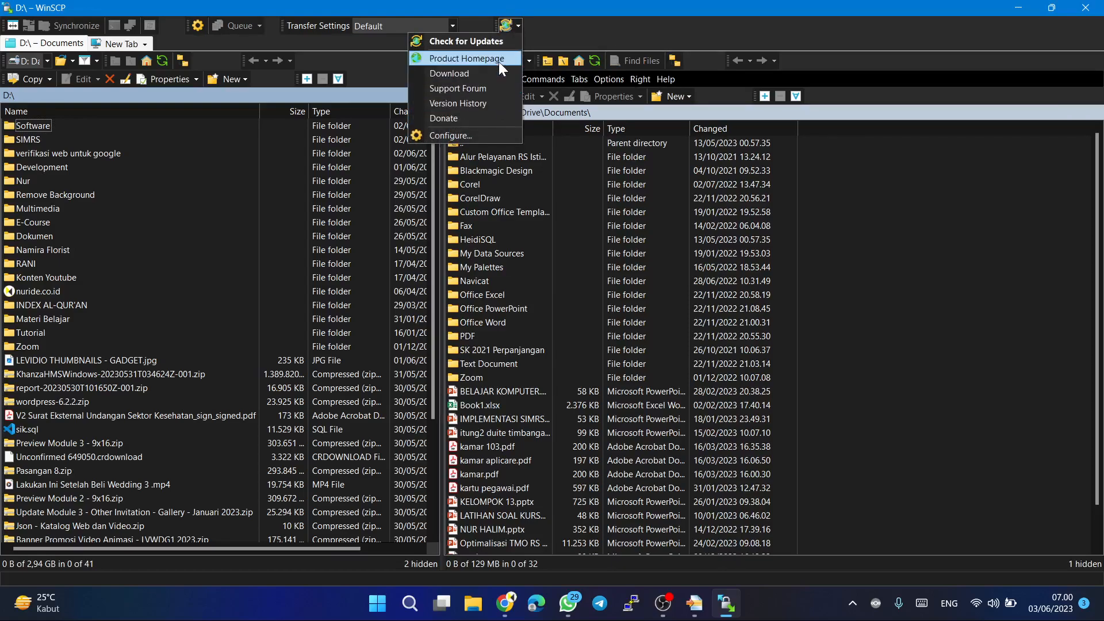
pyautogui.click(571, 29)
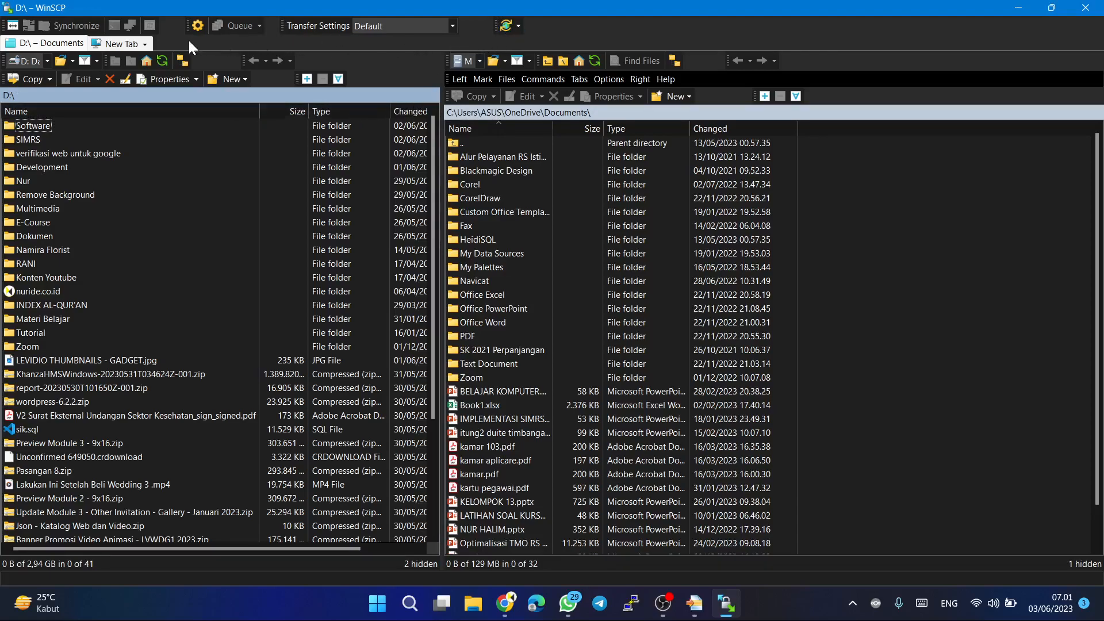
pyautogui.click(72, 318)
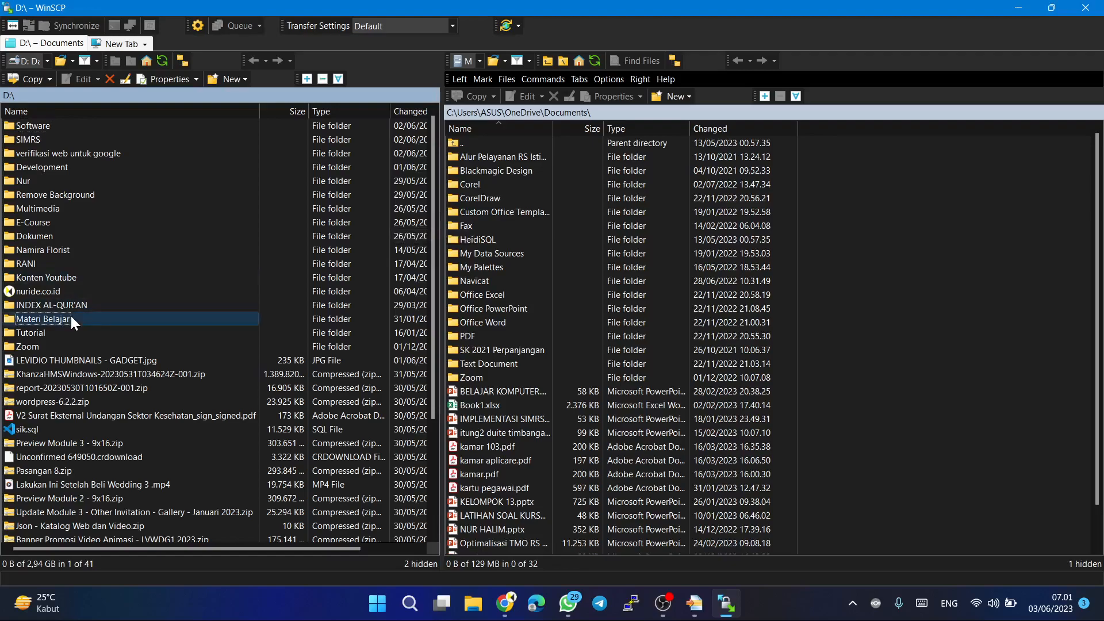
pyautogui.rightClick(71, 318)
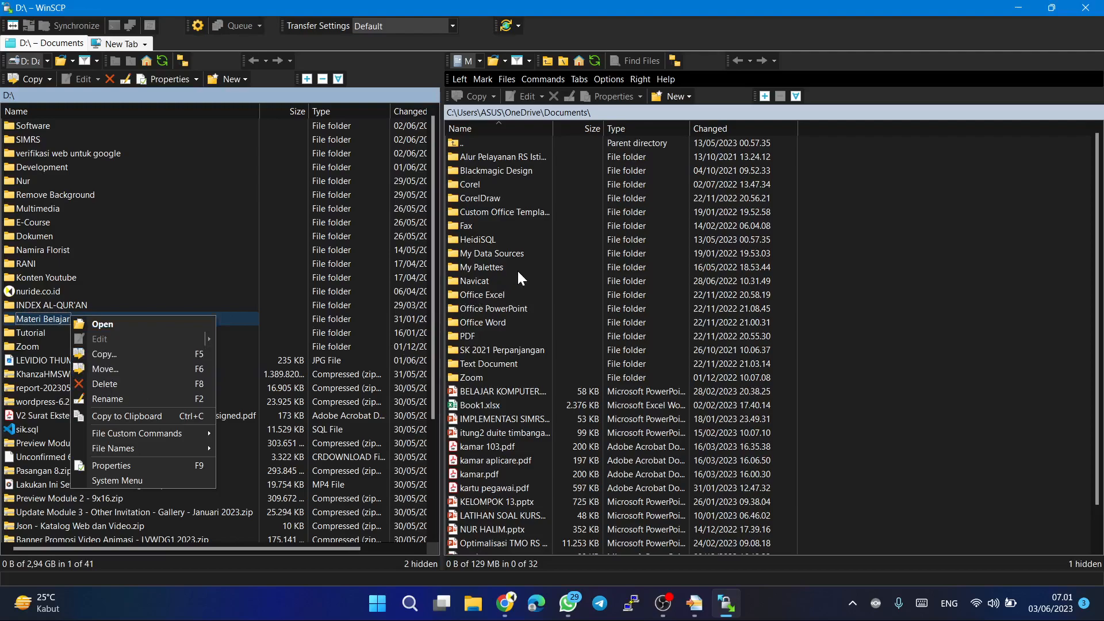
pyautogui.click(507, 168)
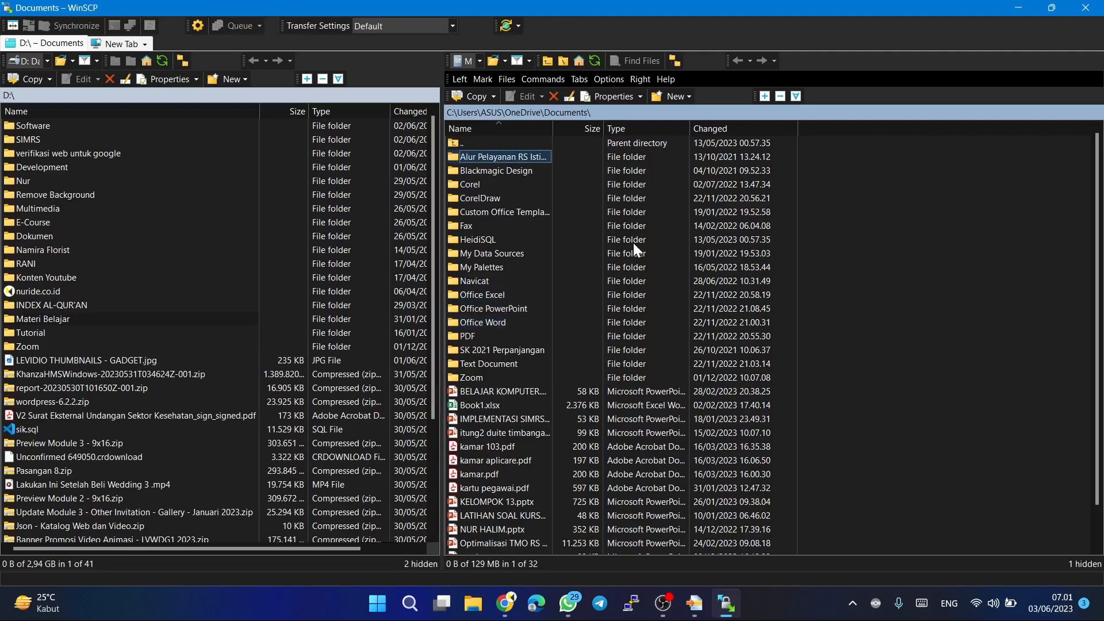
pyautogui.click(519, 26)
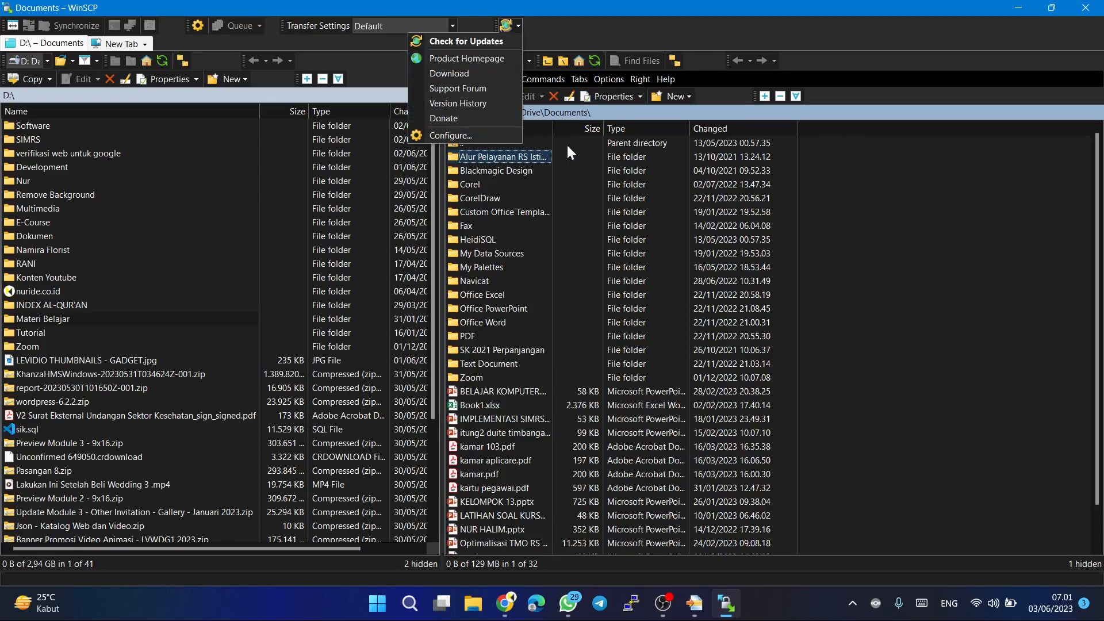
pyautogui.click(851, 271)
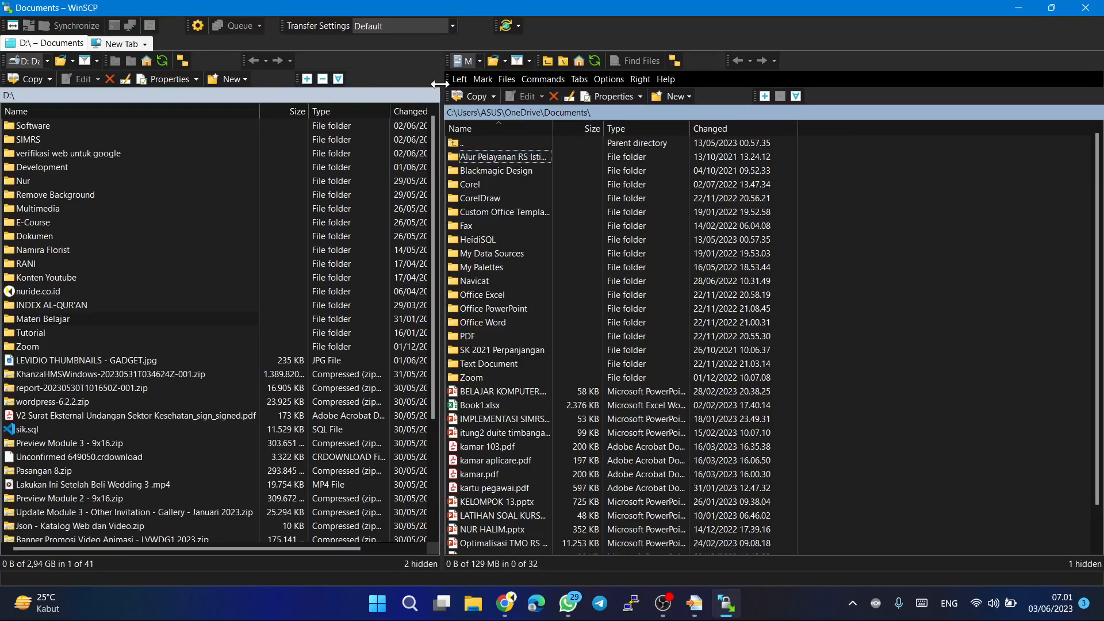
# Check WinSCP's display, queue and file-marking options, and close WinSCP to return to WinMerge.
pyautogui.click(604, 84)
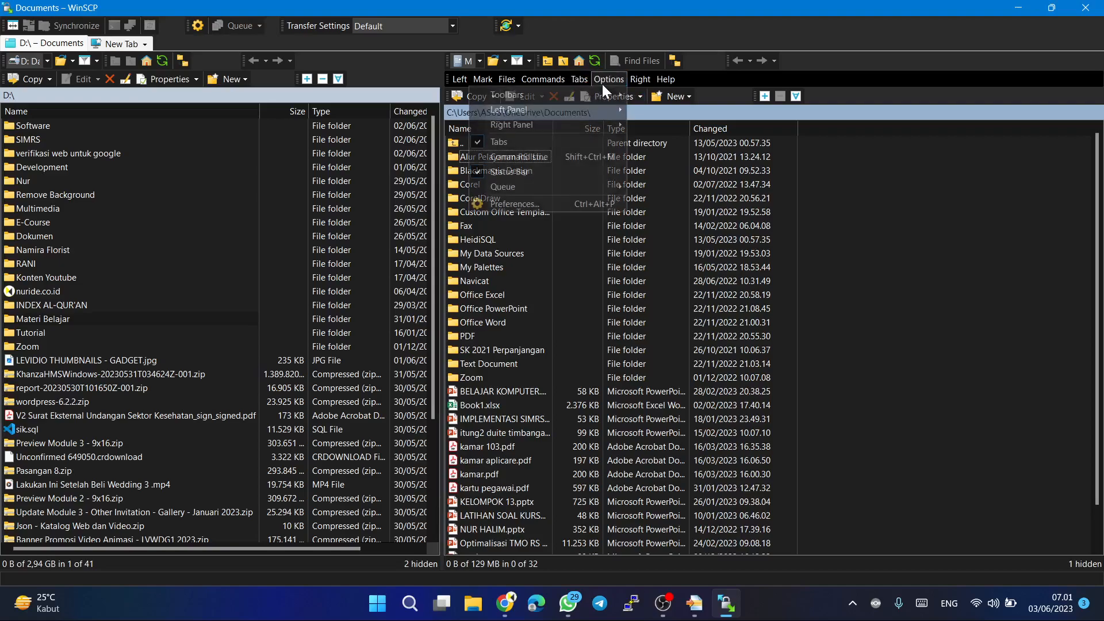
pyautogui.moveTo(596, 112)
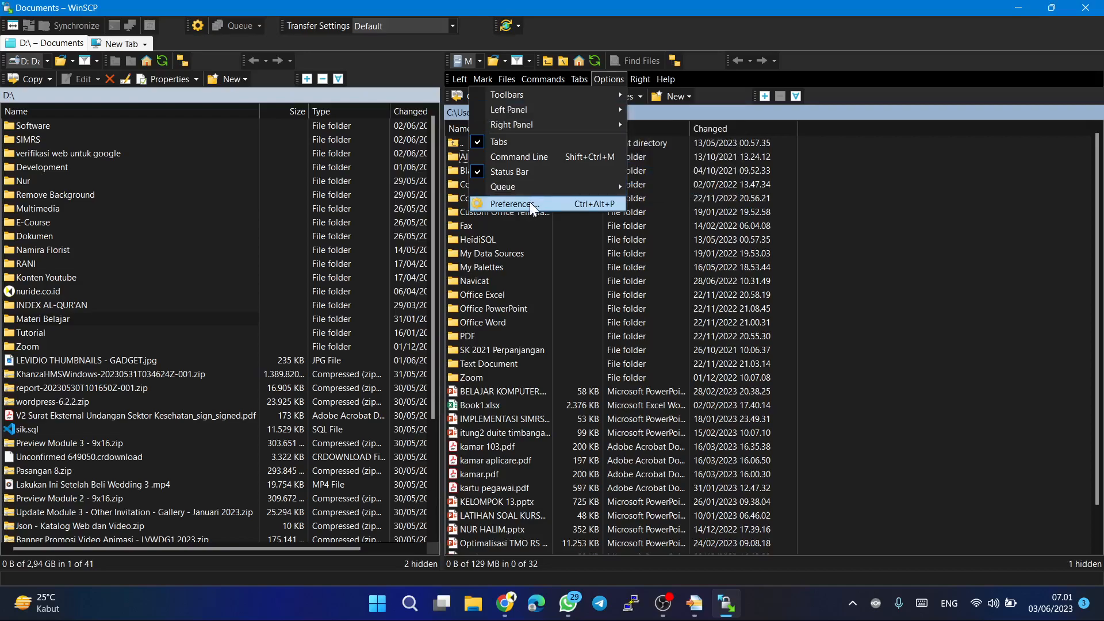
pyautogui.moveTo(533, 188)
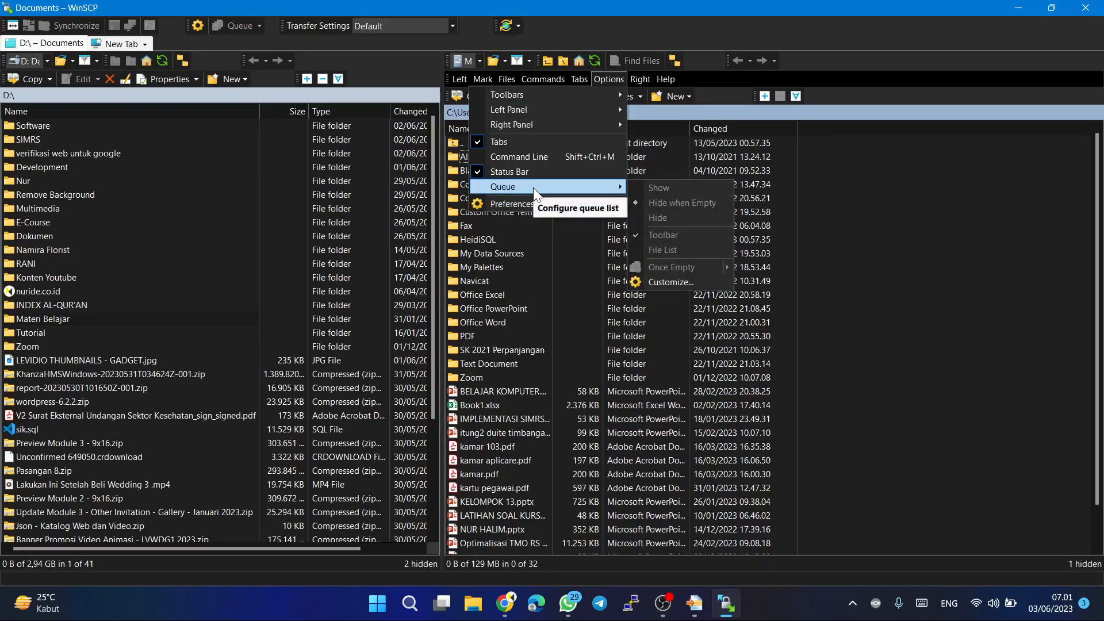
pyautogui.moveTo(482, 71)
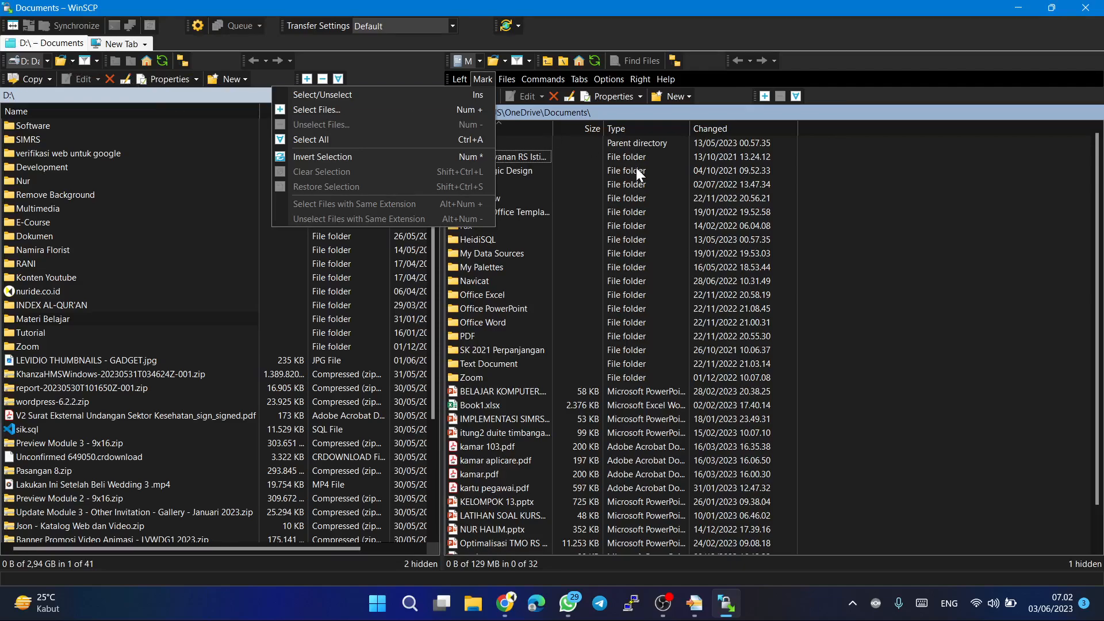
pyautogui.click(1087, 16)
pyautogui.click(1086, 16)
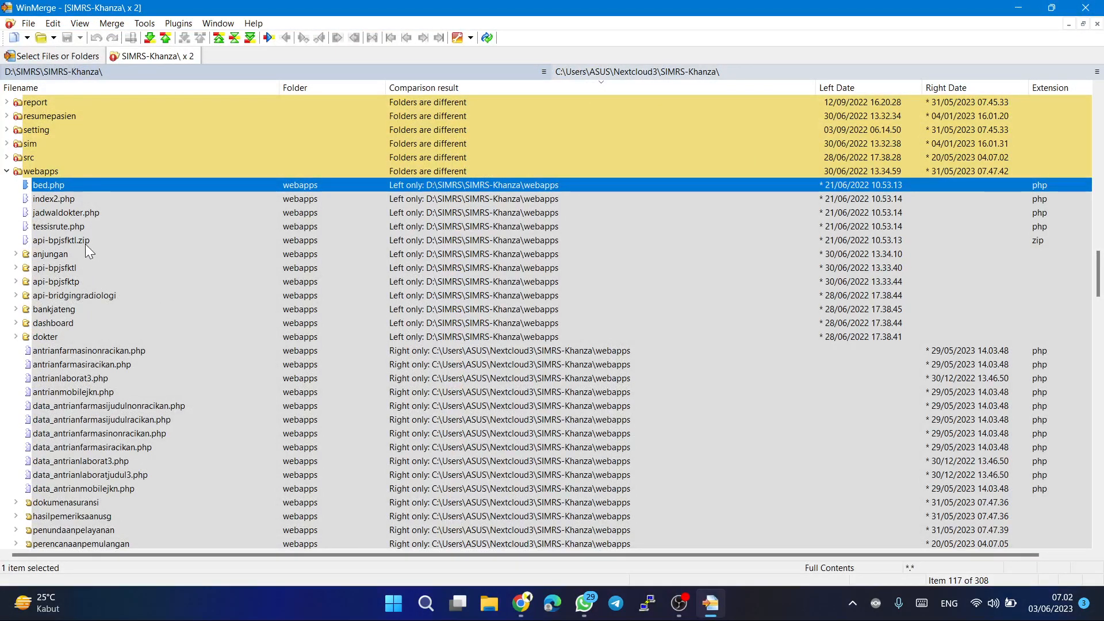
# Copy bed.php in the webapps folder from the left side to the right side and confirm the copy.
pyautogui.click(49, 185)
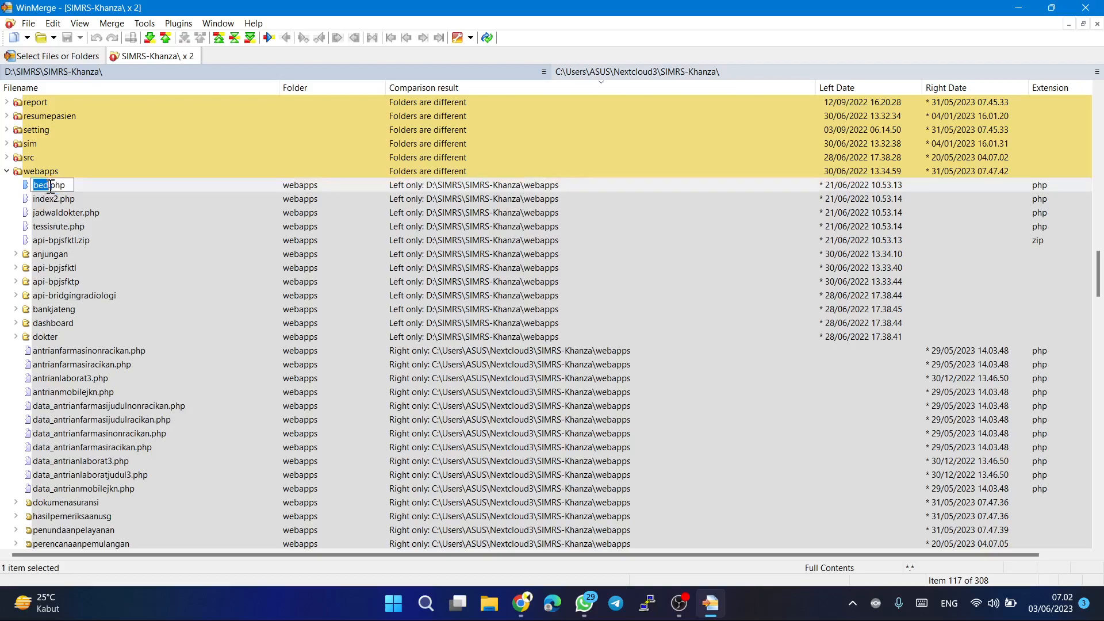
pyautogui.click(78, 182)
pyautogui.rightClick(78, 182)
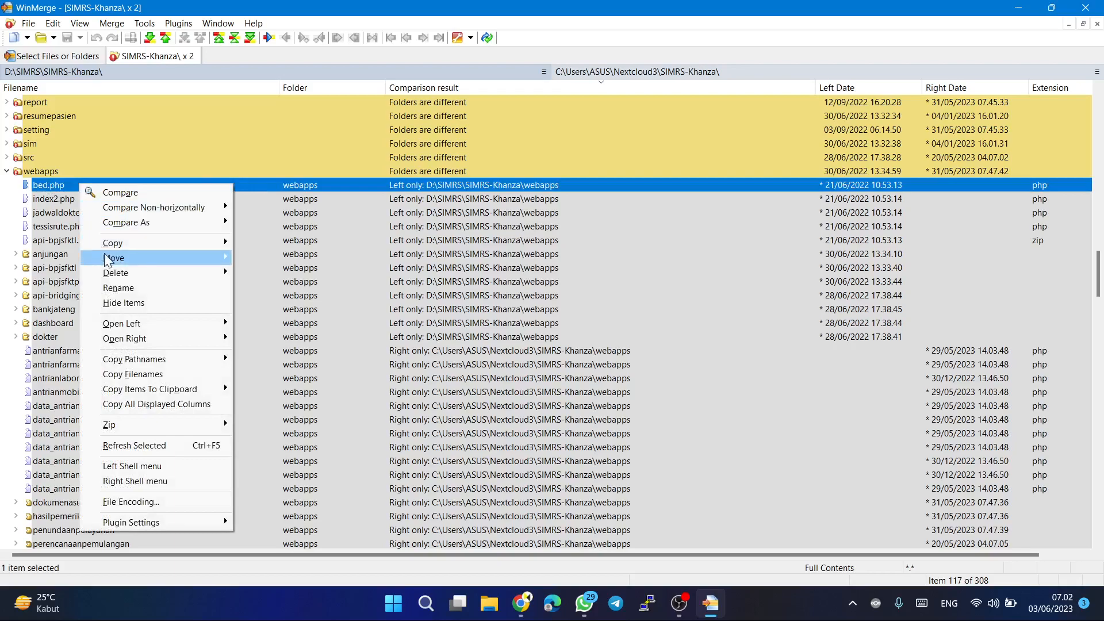
pyautogui.moveTo(197, 246)
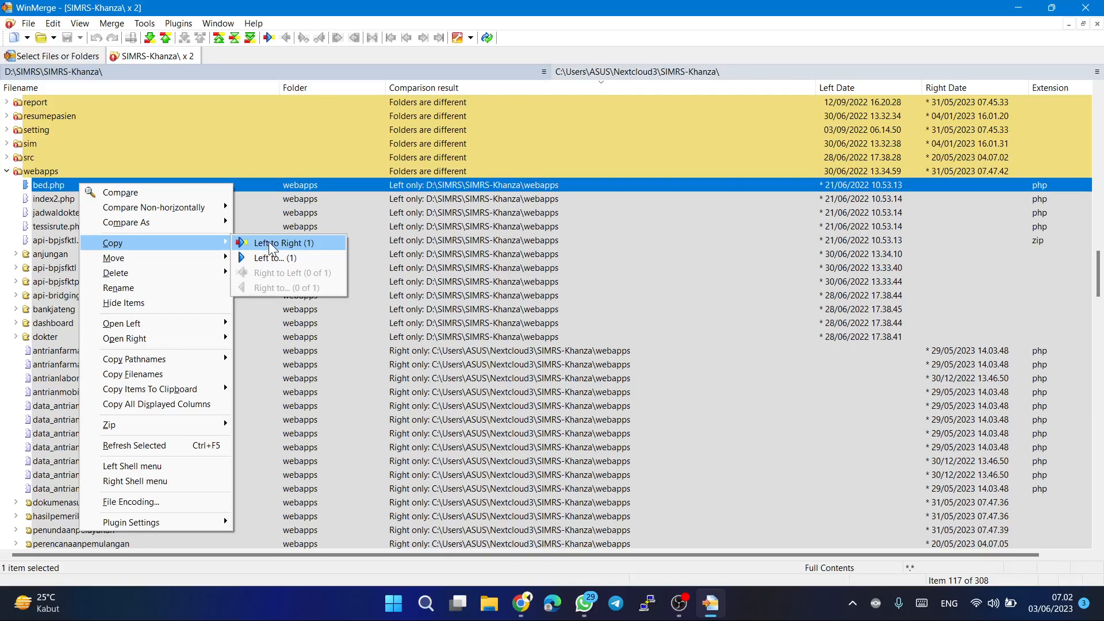
pyautogui.click(270, 246)
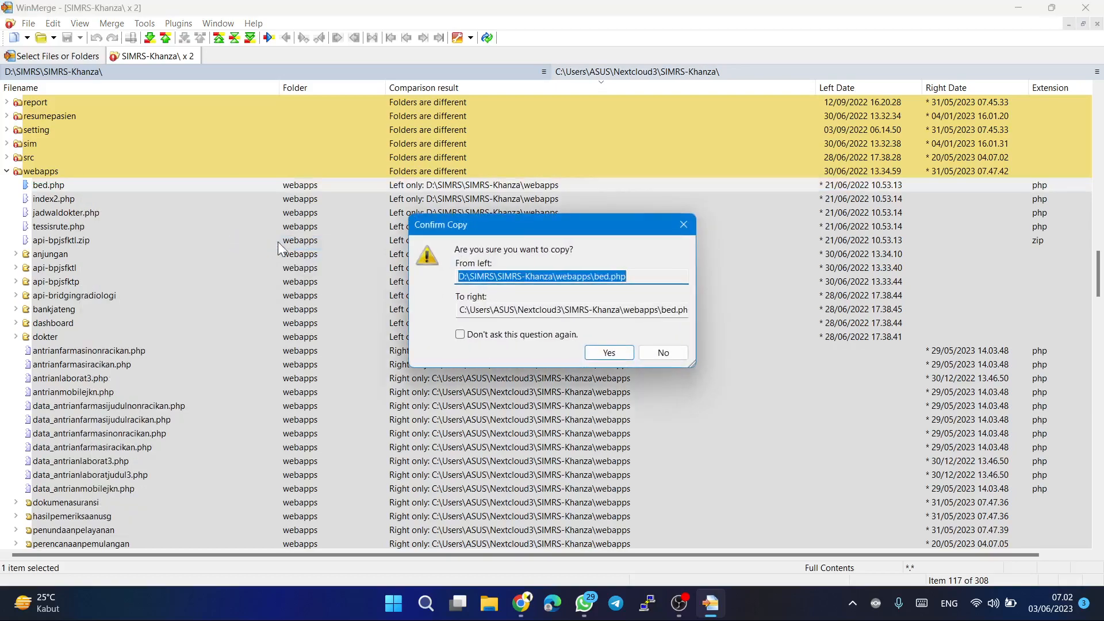
pyautogui.click(608, 352)
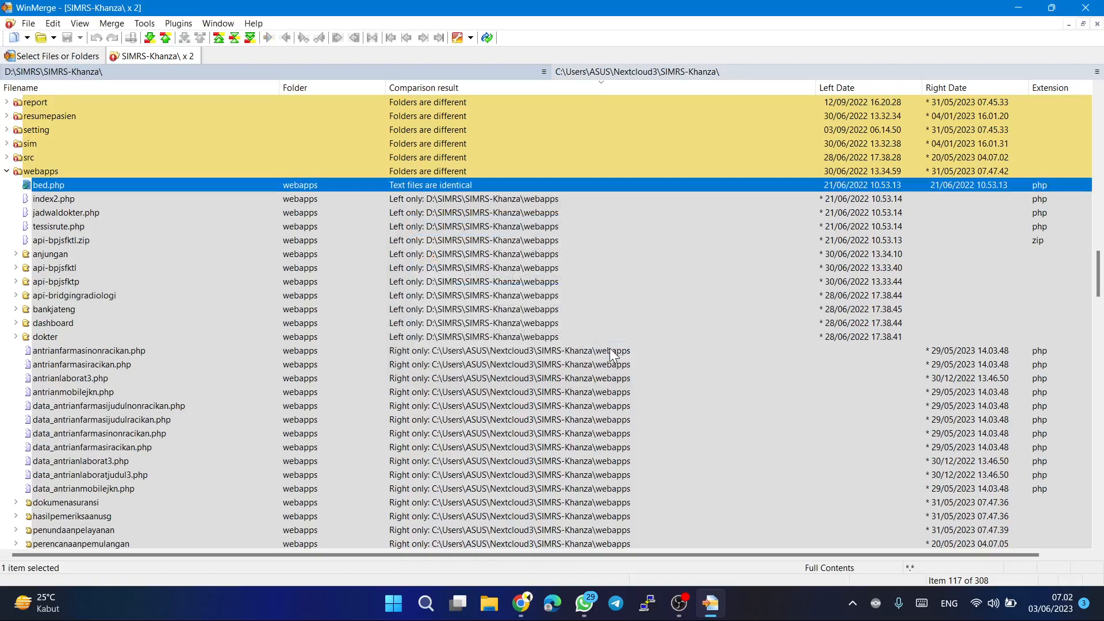
# Open the side-by-side comparison of antrian.php from the webapps folder and review its highlighted code differences.
pyautogui.click(417, 199)
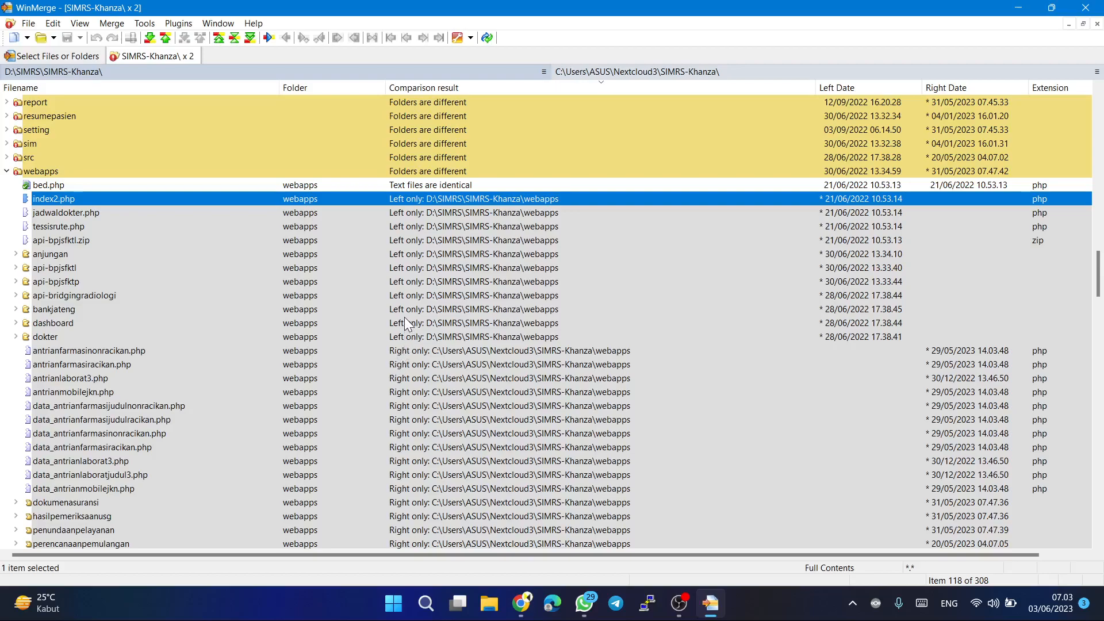
pyautogui.scroll(7, 405, 318)
pyautogui.scroll(-12, 404, 317)
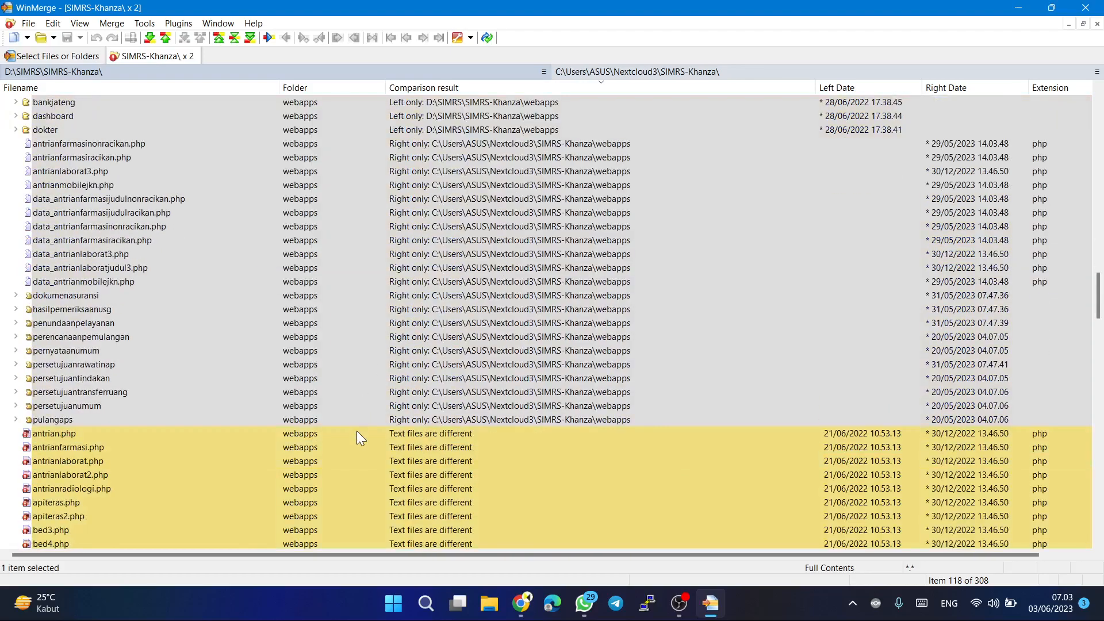
pyautogui.doubleClick(349, 437)
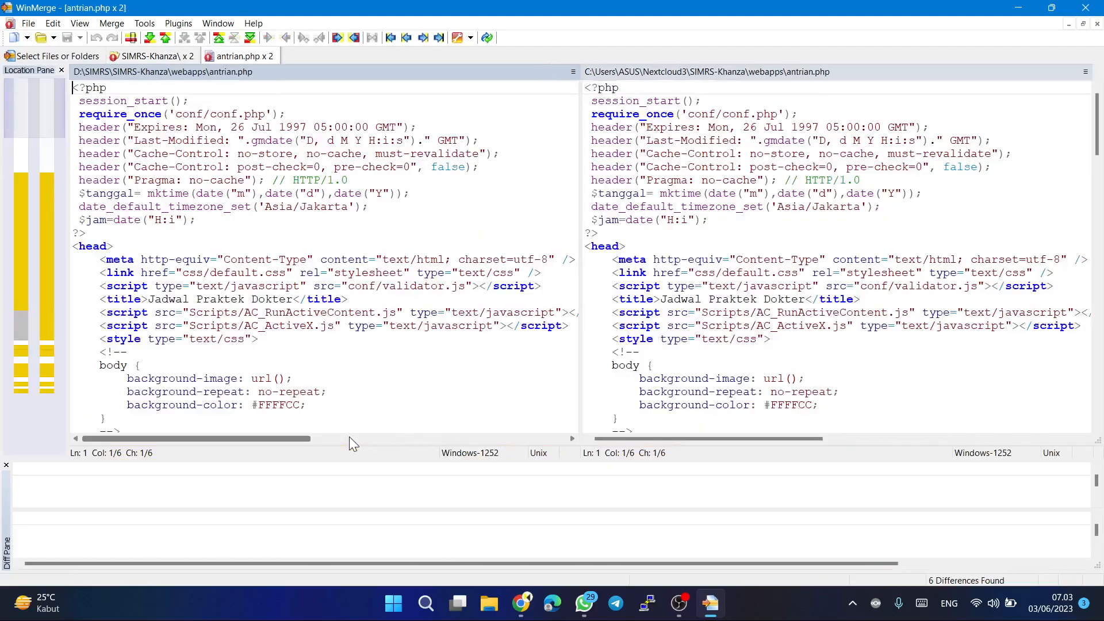
pyautogui.scroll(-10, 422, 238)
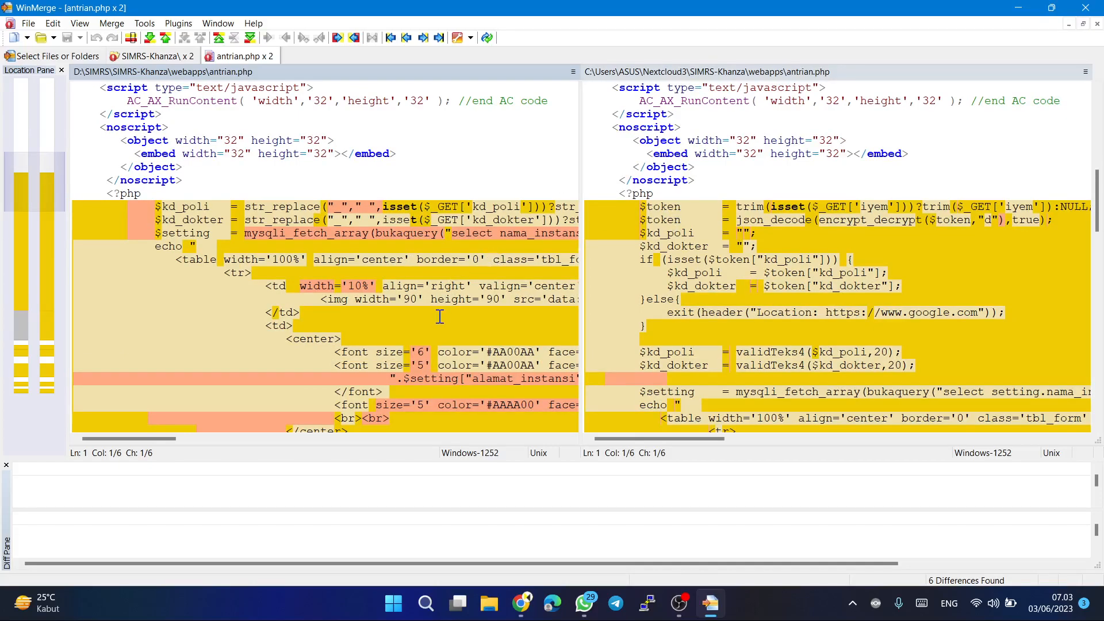
# Examine the remaining code differences throughout antrian.php on both sides, and close its file comparison.
pyautogui.scroll(-5, 440, 317)
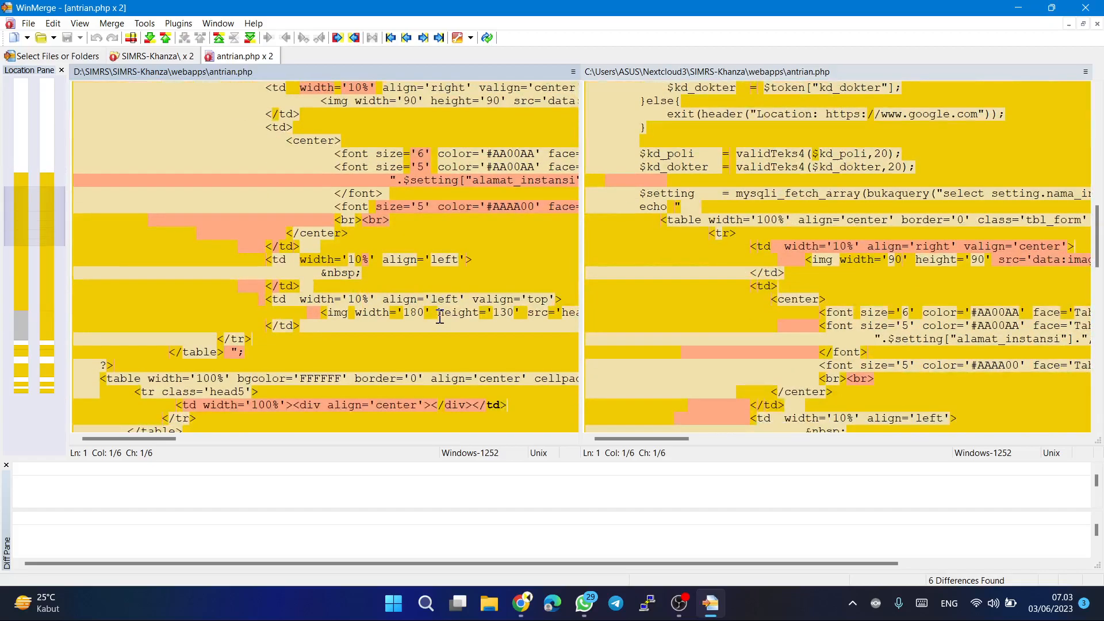
pyautogui.scroll(-15, 440, 317)
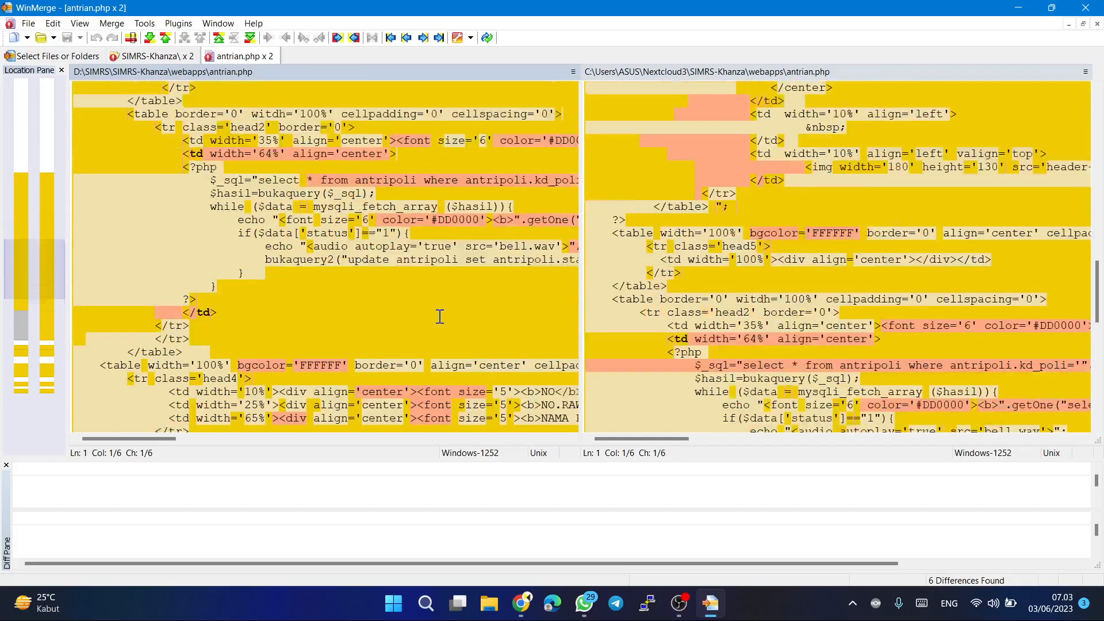
pyautogui.scroll(-9, 440, 316)
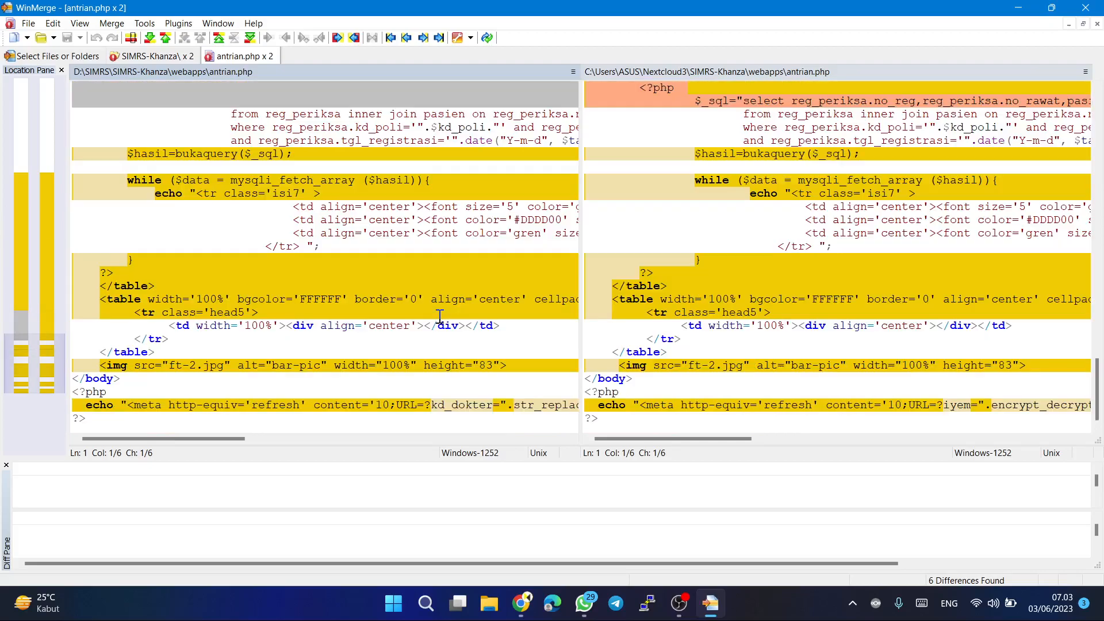
pyautogui.scroll(20, 440, 316)
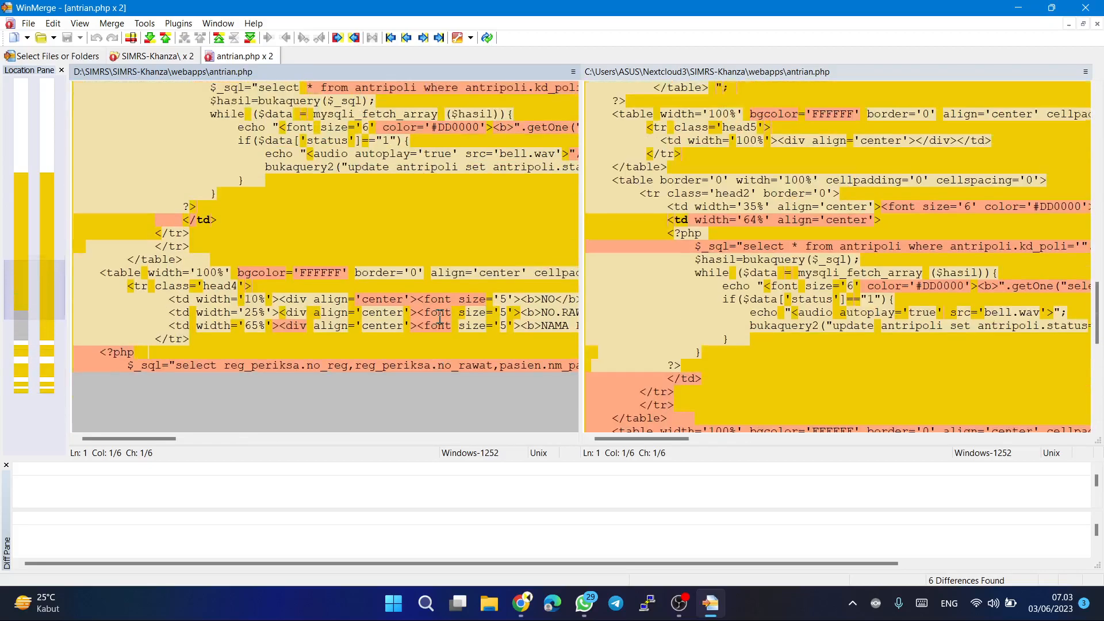
pyautogui.scroll(12, 440, 316)
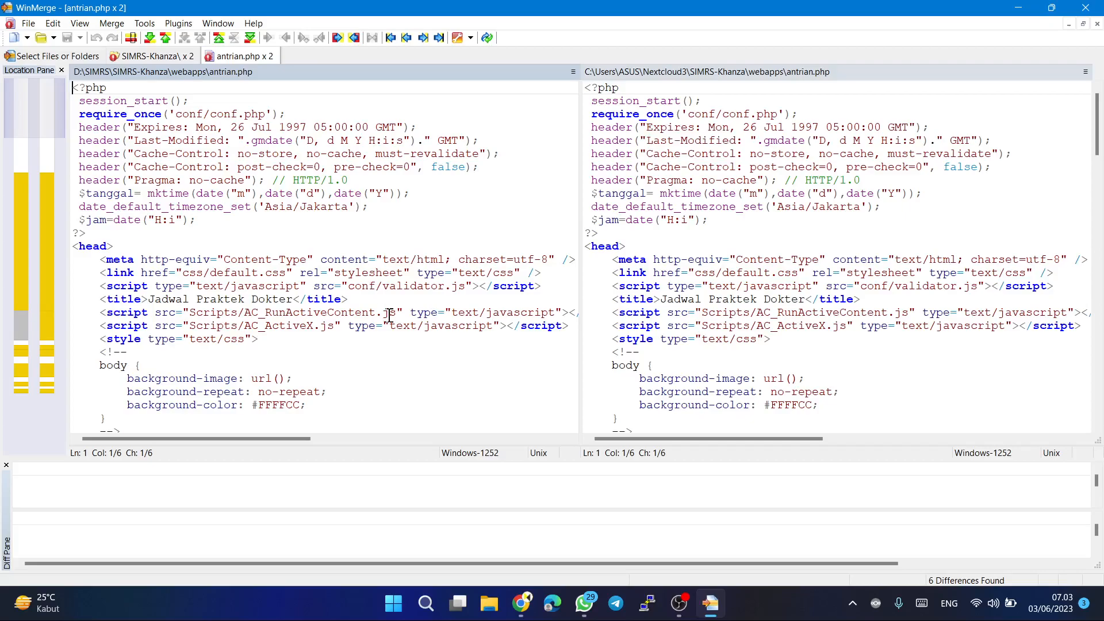
pyautogui.scroll(-10, 390, 315)
pyautogui.scroll(-4, 389, 315)
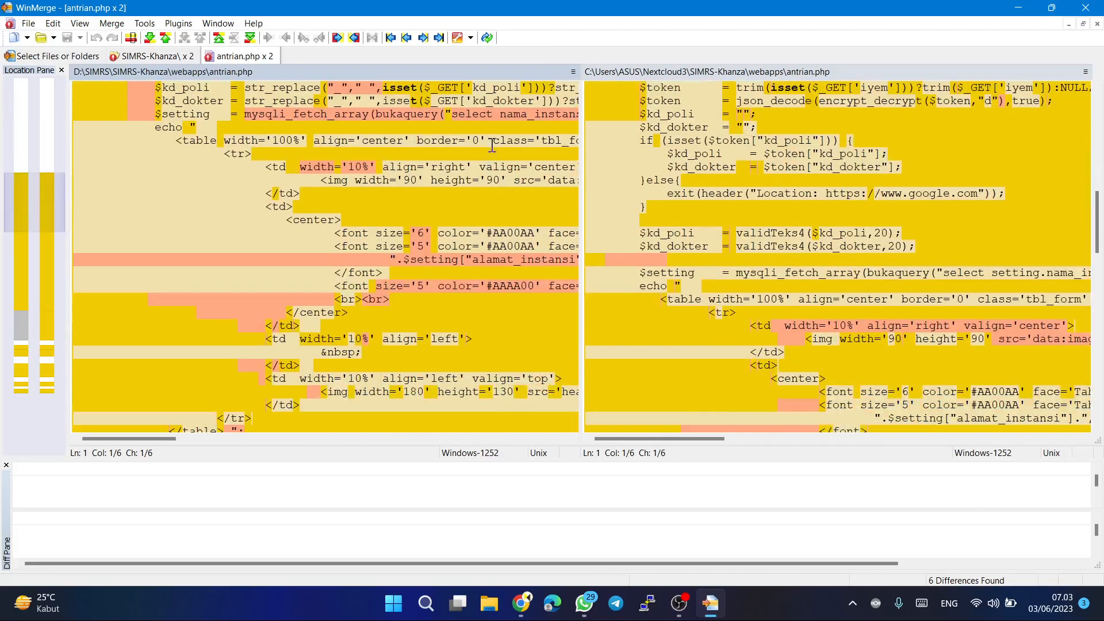
pyautogui.click(272, 56)
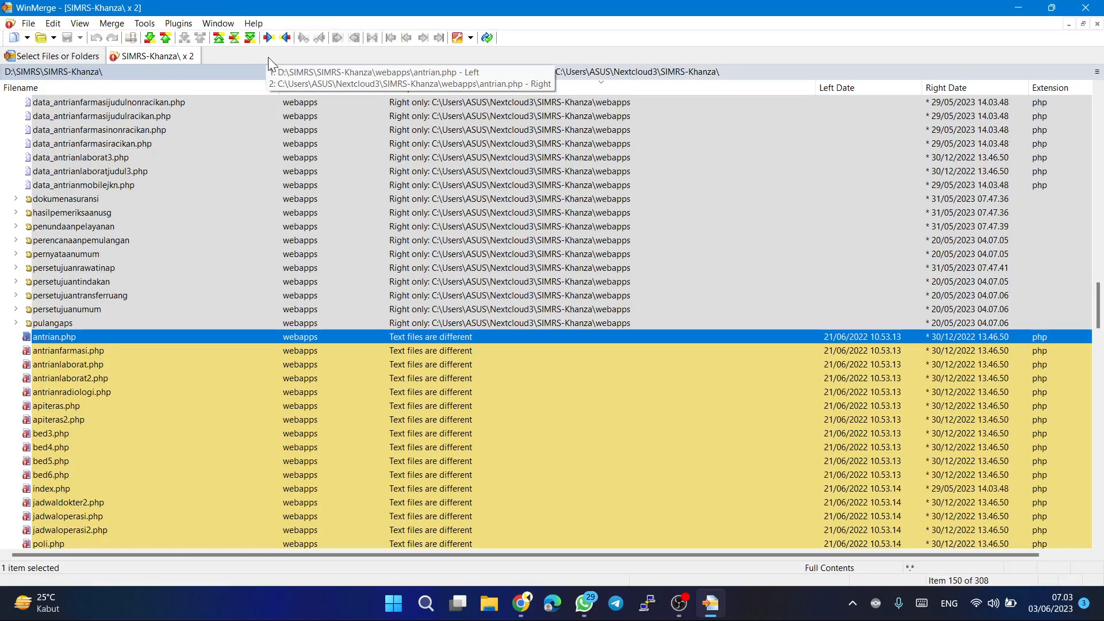
# Expand the billing folder under webapps and check the entries for index.php~ and LaporanRegisterRalan.php.
pyautogui.scroll(-5, 321, 444)
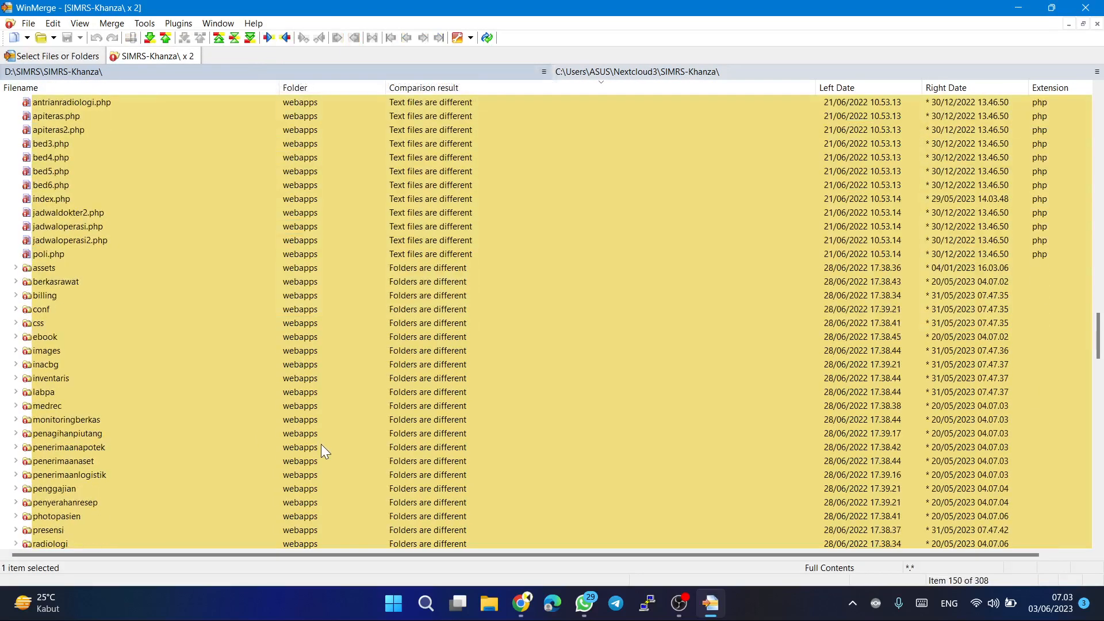
pyautogui.doubleClick(274, 299)
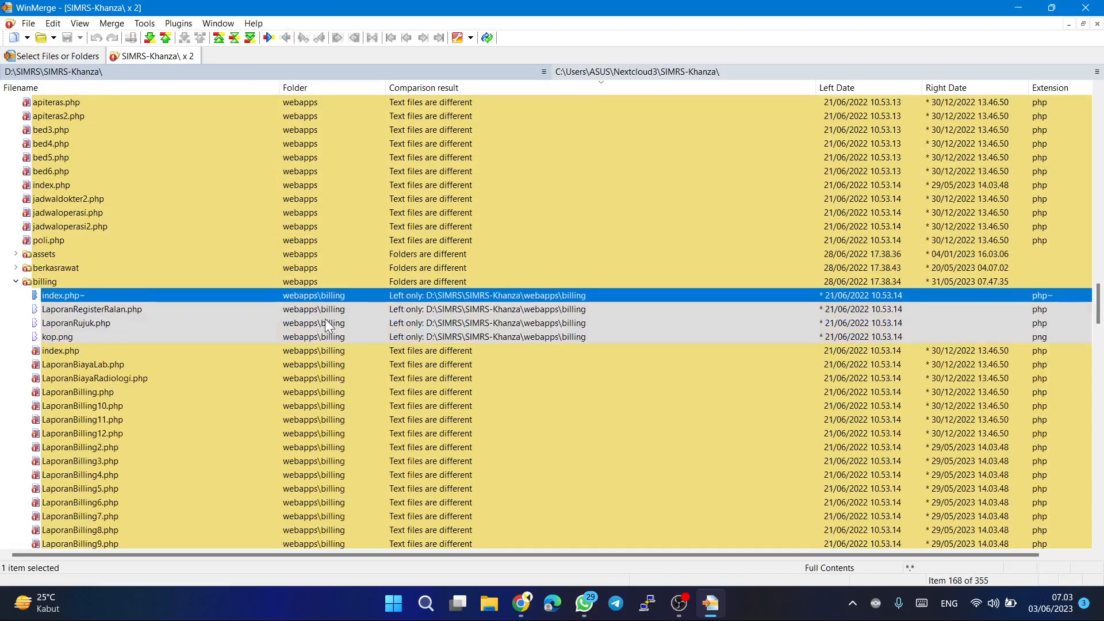
pyautogui.click(247, 316)
pyautogui.click(275, 295)
pyautogui.click(259, 312)
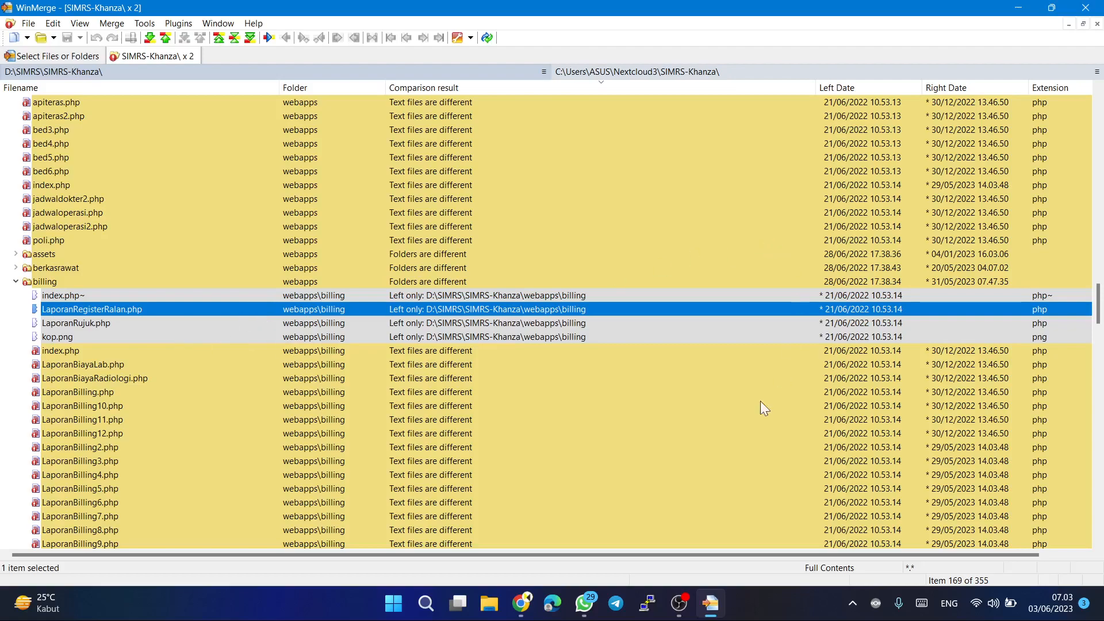
# Review the rest of the SIMRS-Khanza folder comparison, from the billing files to the end of the list, and close WinMerge.
pyautogui.scroll(-5, 712, 441)
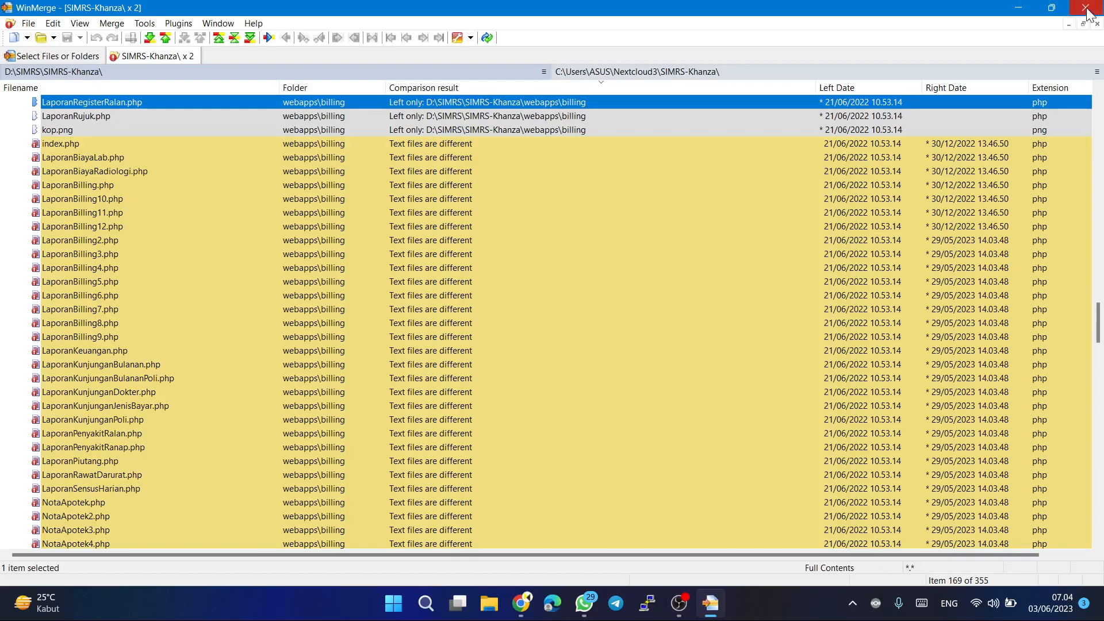
pyautogui.scroll(4, 220, 168)
pyautogui.scroll(-20, 219, 165)
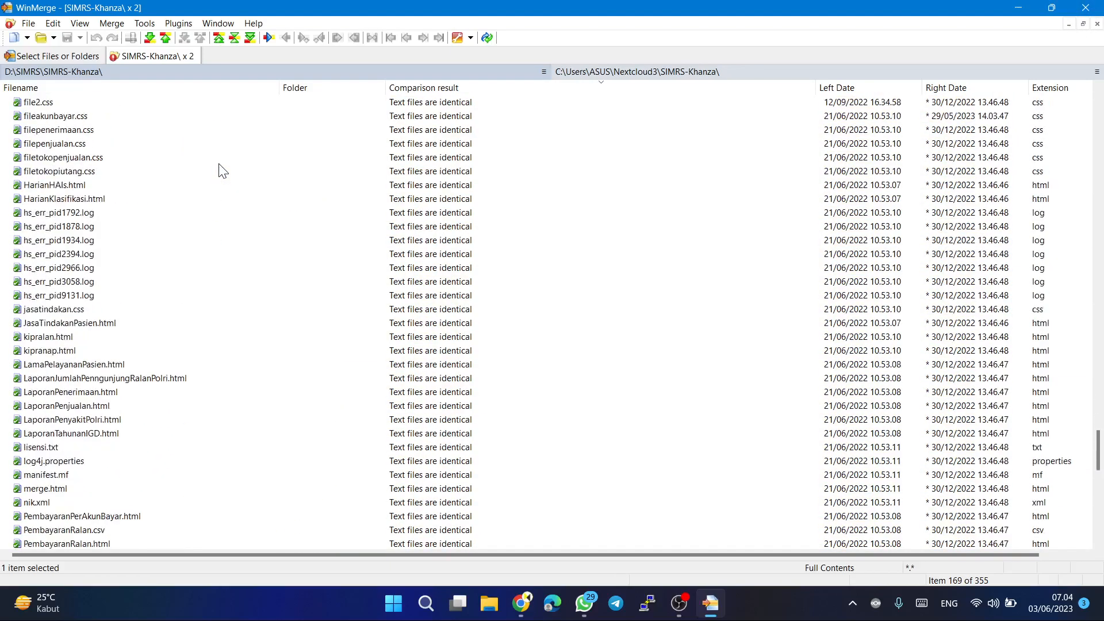
pyautogui.scroll(-15, 223, 171)
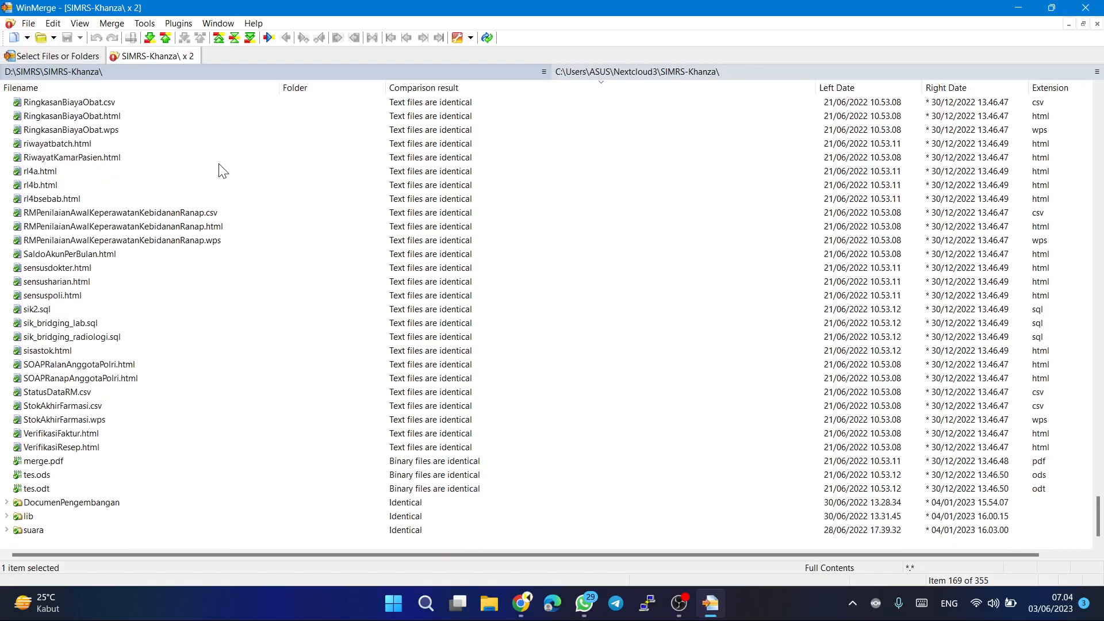
pyautogui.scroll(8, 411, 380)
pyautogui.scroll(20, 411, 379)
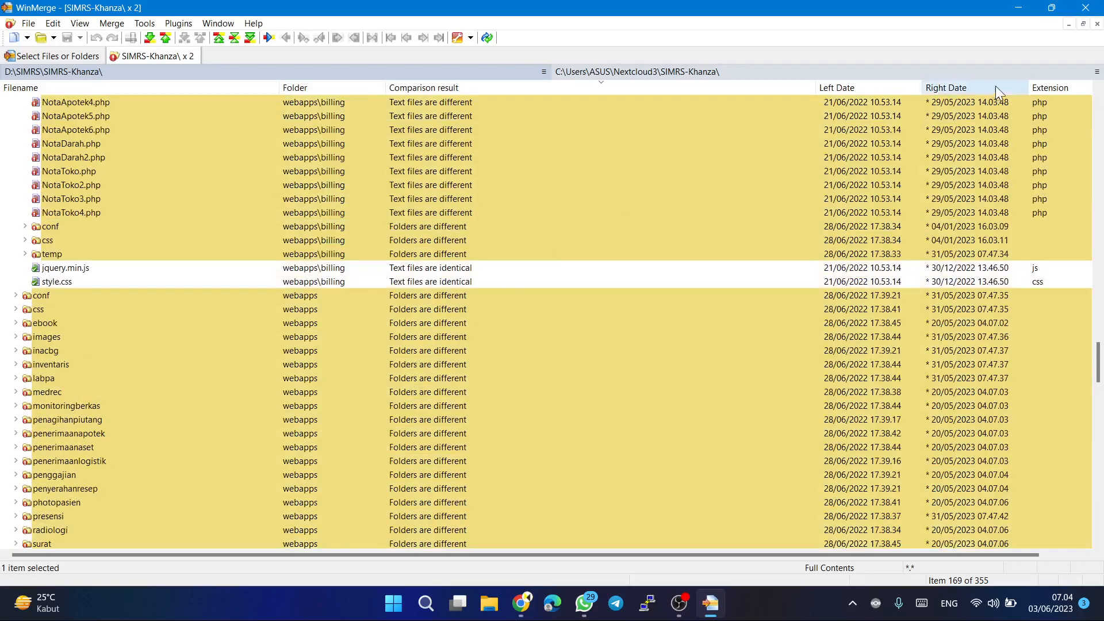
pyautogui.click(1086, 8)
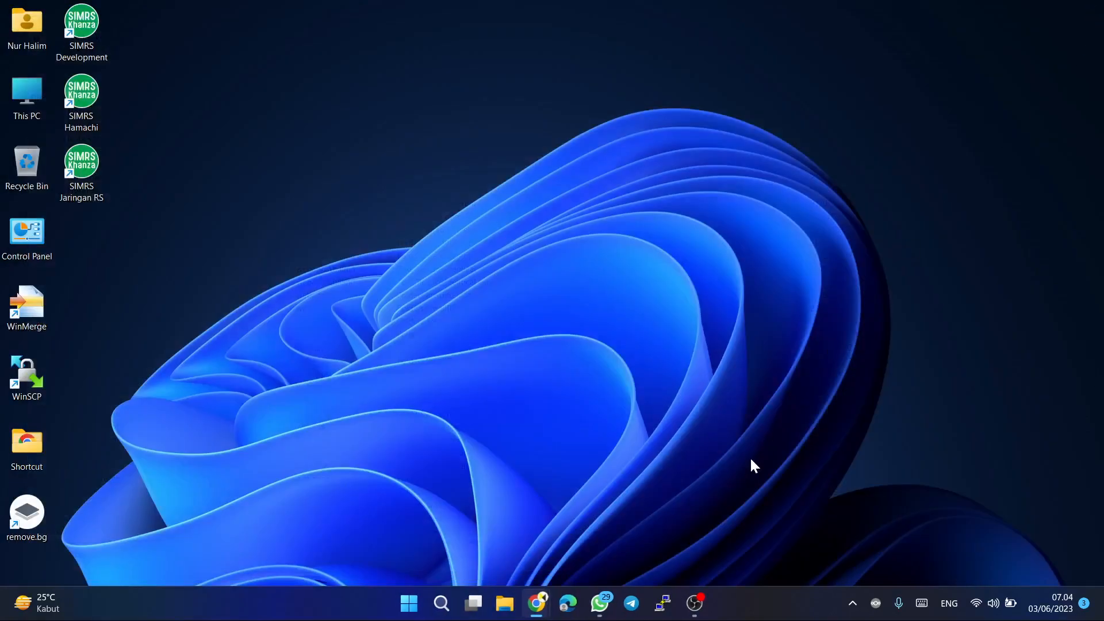